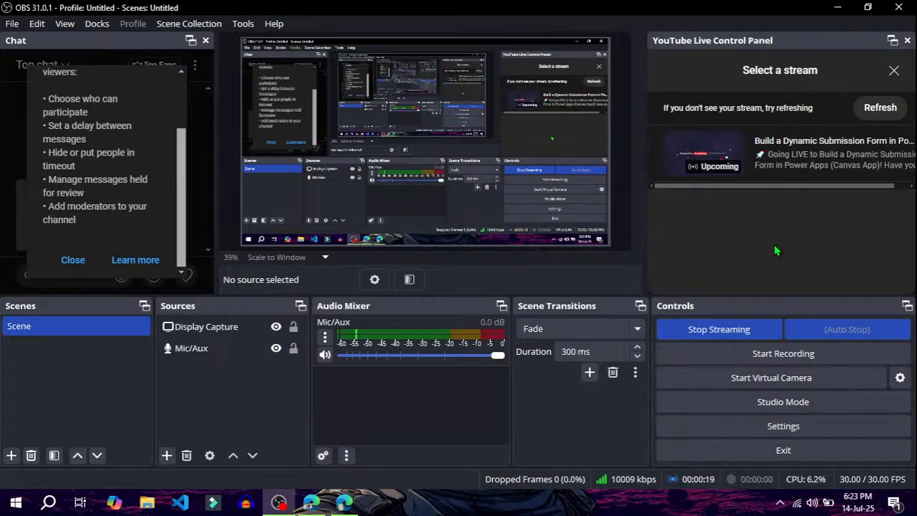
# - Switch to Power Apps Studio and preview the form, trying the Name, Age and Employed fields before closing the preview
pyautogui.click(916, 508)
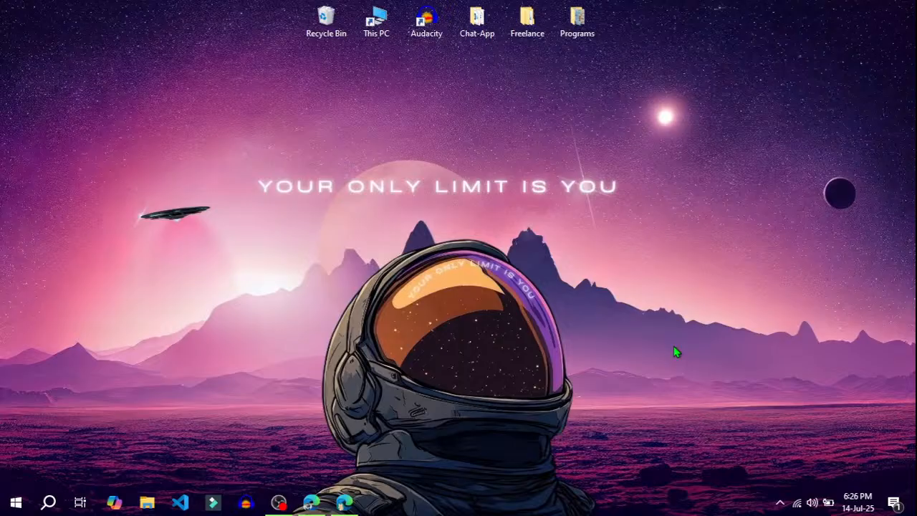
pyautogui.click(345, 504)
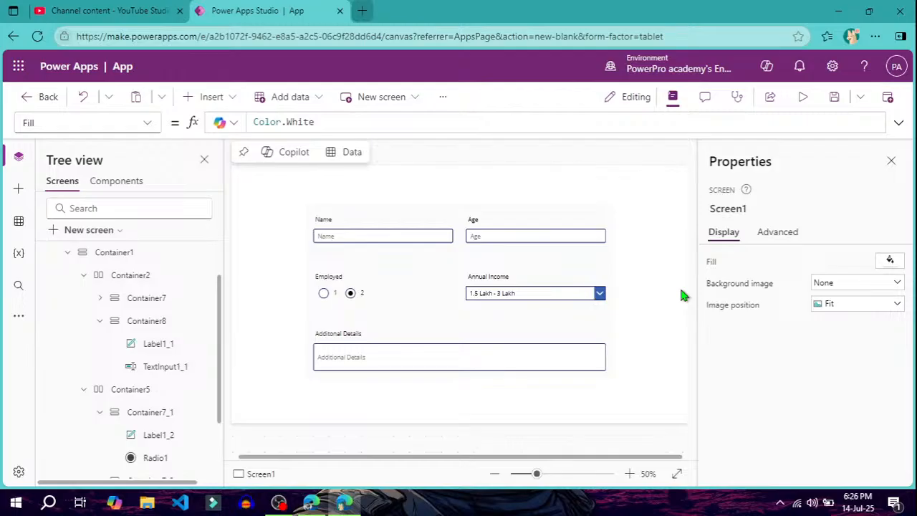
pyautogui.click(804, 97)
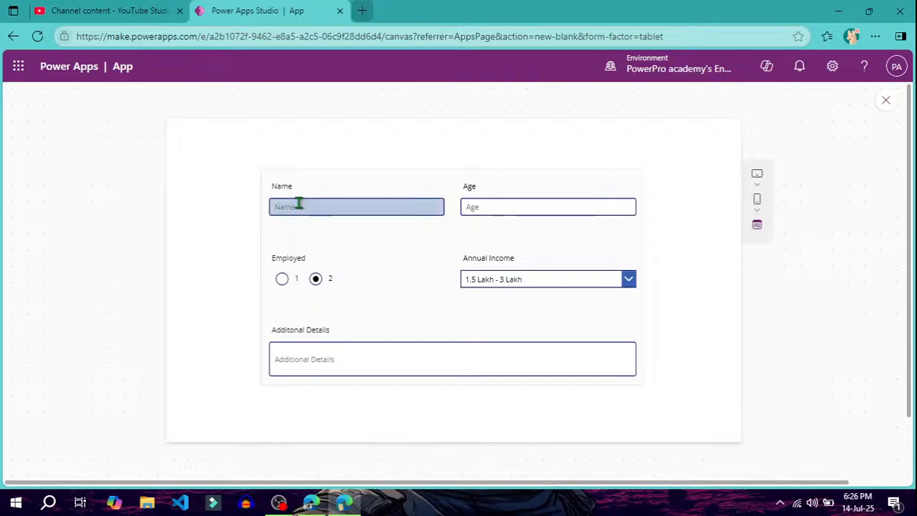
pyautogui.click(299, 205)
pyautogui.click(485, 208)
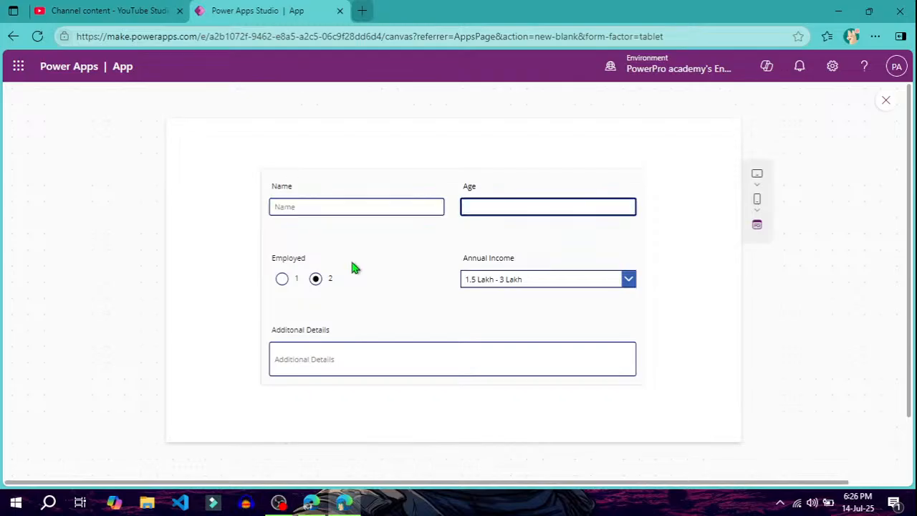
pyautogui.click(283, 279)
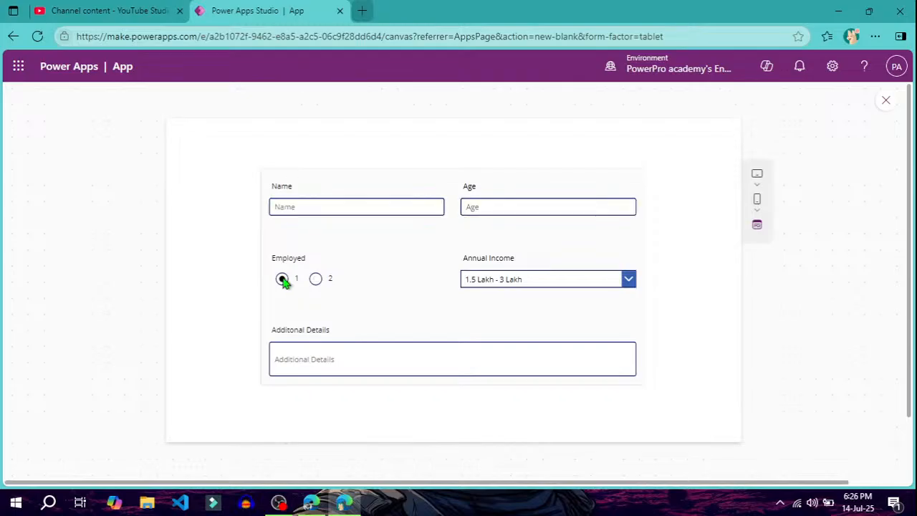
pyautogui.click(316, 280)
pyautogui.click(886, 101)
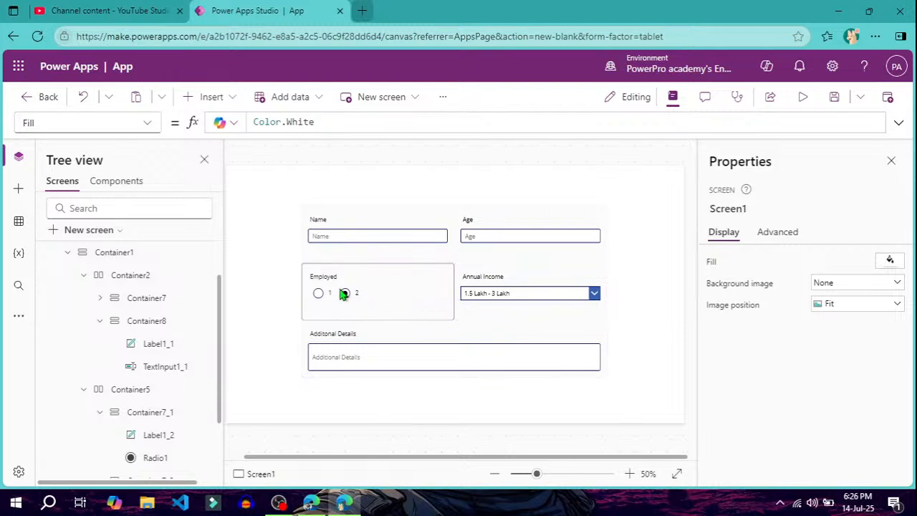
# - Set the Items property of the Employed radio control to ["Yes", "No"]
pyautogui.click(344, 294)
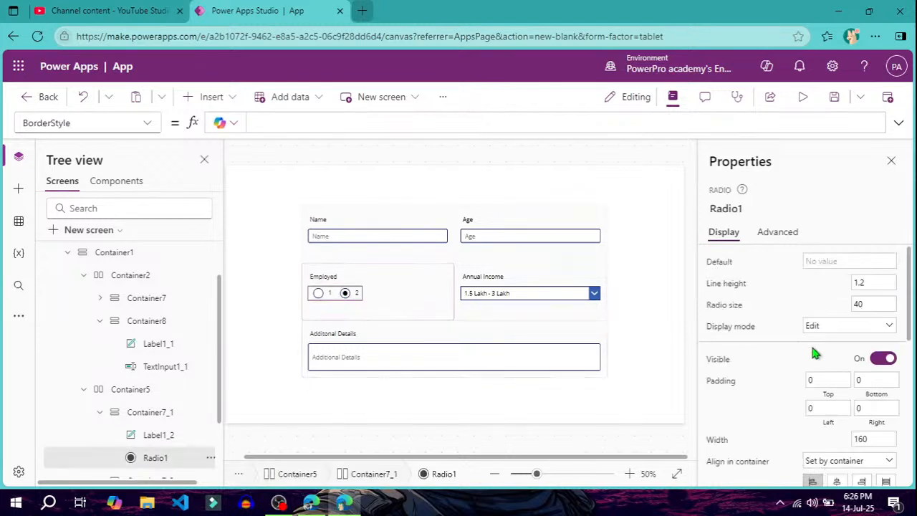
pyautogui.scroll(-1, 810, 342)
pyautogui.scroll(2, 814, 351)
pyautogui.scroll(-4, 777, 341)
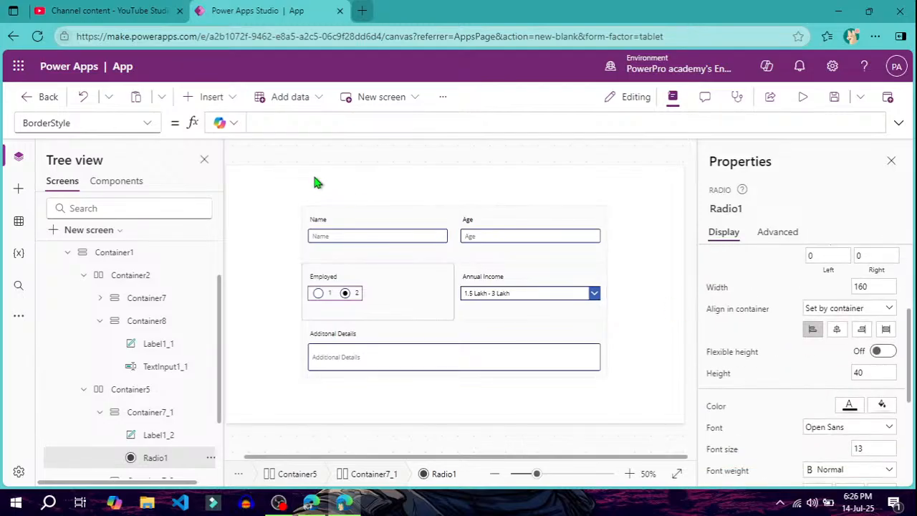
pyautogui.click(147, 122)
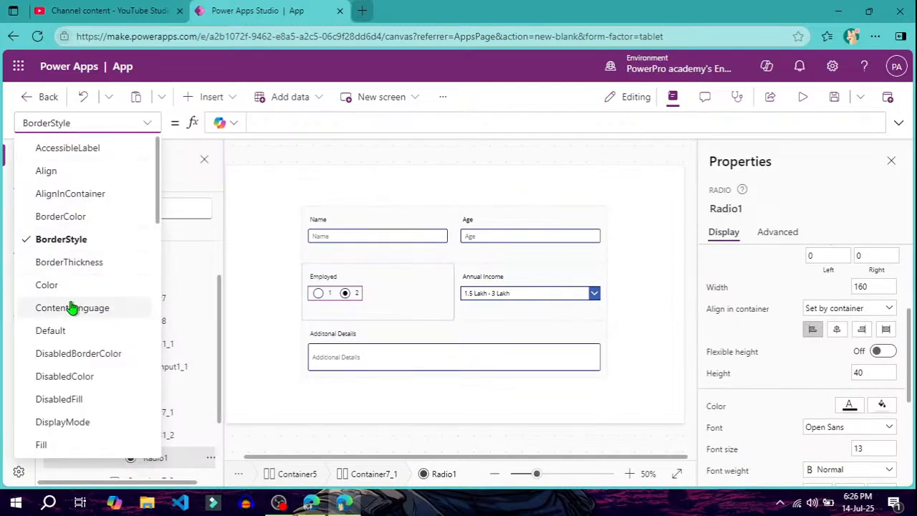
pyautogui.scroll(-3, 72, 309)
pyautogui.scroll(-1, 72, 308)
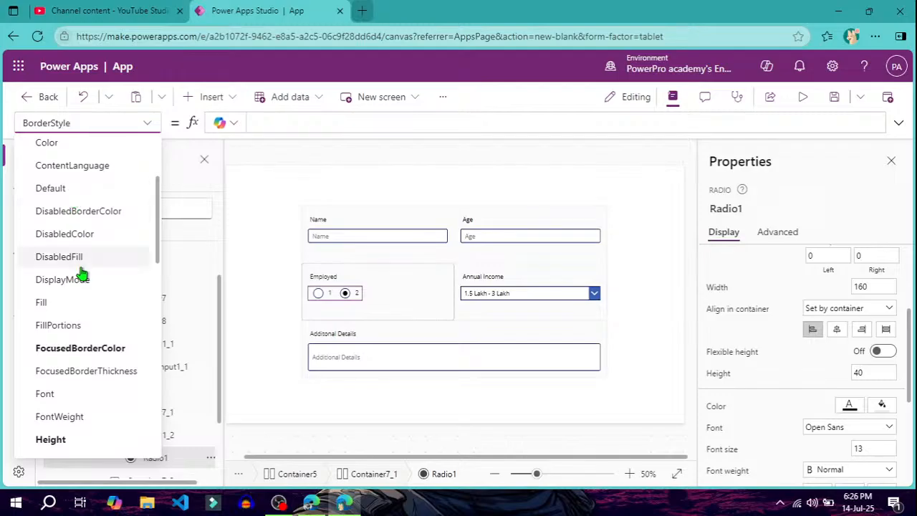
pyautogui.scroll(-3, 77, 262)
pyautogui.scroll(-5, 82, 273)
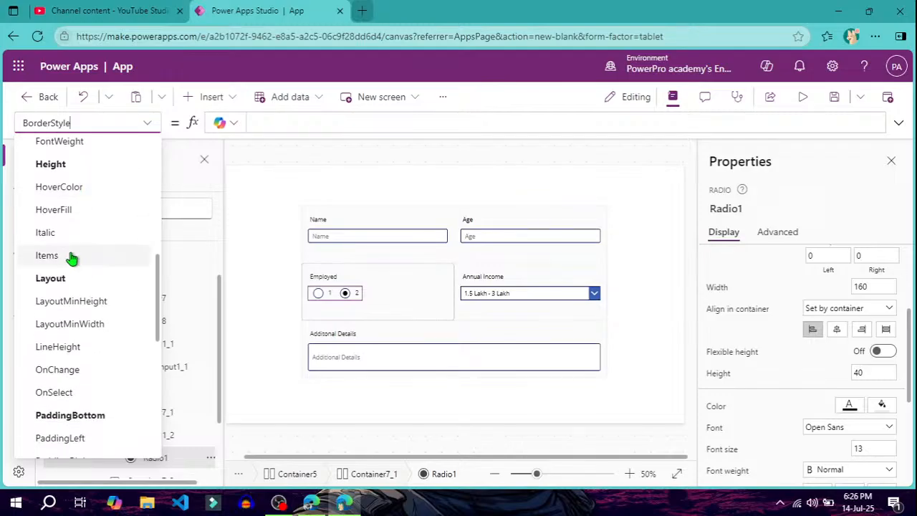
pyautogui.click(72, 258)
pyautogui.moveTo(326, 121); pyautogui.dragTo(239, 131)
pyautogui.press('End')
pyautogui.press('BackSpace')
pyautogui.press('BackSpace')
pyautogui.press('BackSpace')
pyautogui.press('BackSpace')
pyautogui.press('BackSpace')
pyautogui.press('BackSpace')
pyautogui.press('BackSpace')
pyautogui.press('BackSpace')
pyautogui.press('BackSpace')
pyautogui.press('BackSpace')
pyautogui.press('BackSpace')
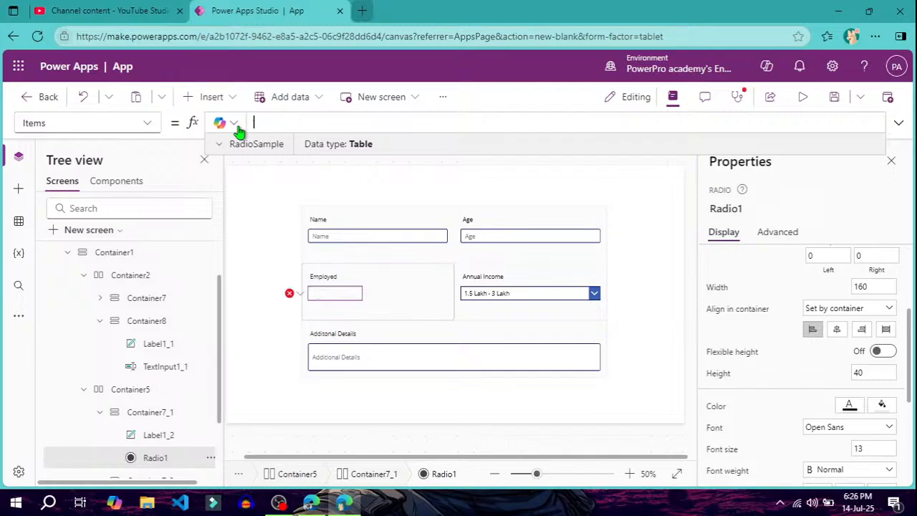
pyautogui.write('[]')
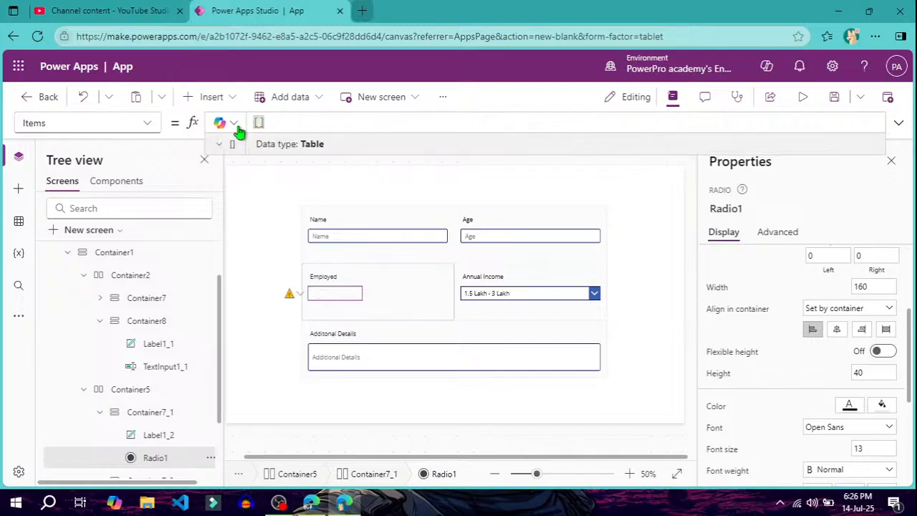
pyautogui.write('""')
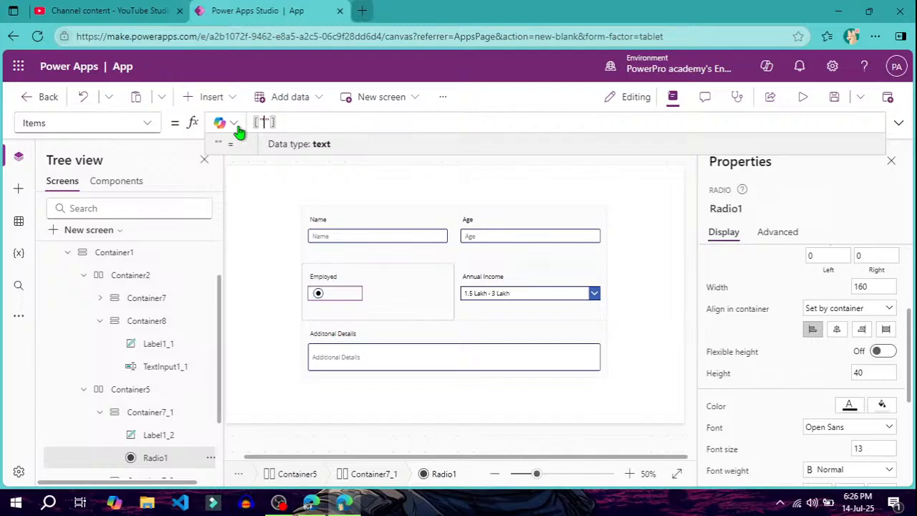
pyautogui.write('Yes", ')
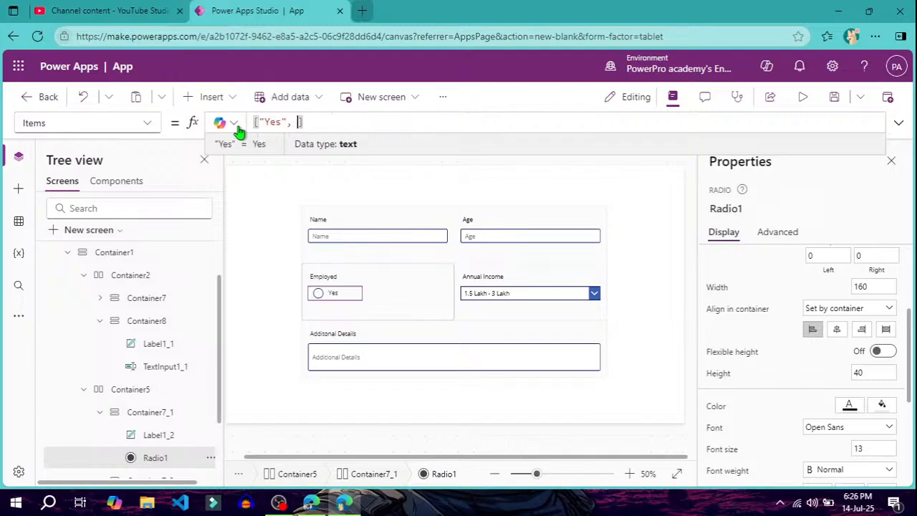
pyautogui.write('"')
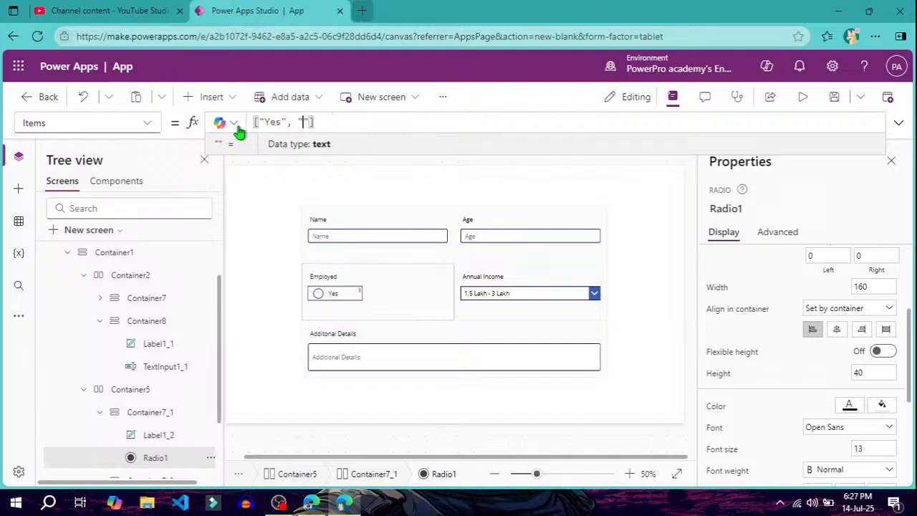
pyautogui.write('No')
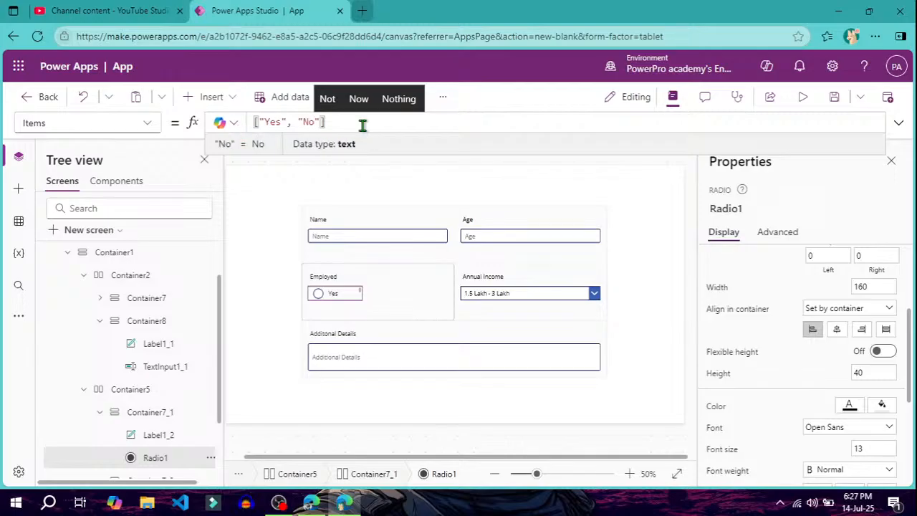
pyautogui.click(362, 125)
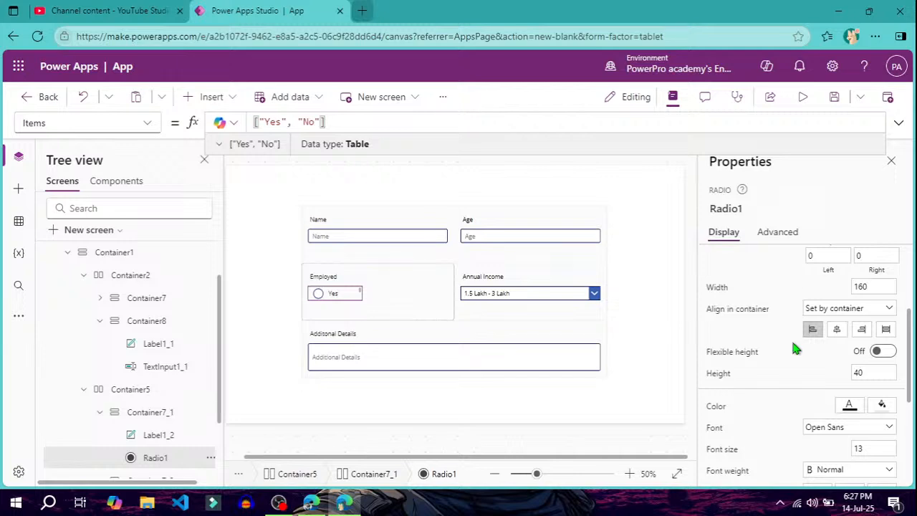
# - Set the Employed radio control's width to 200
pyautogui.scroll(-4, 793, 343)
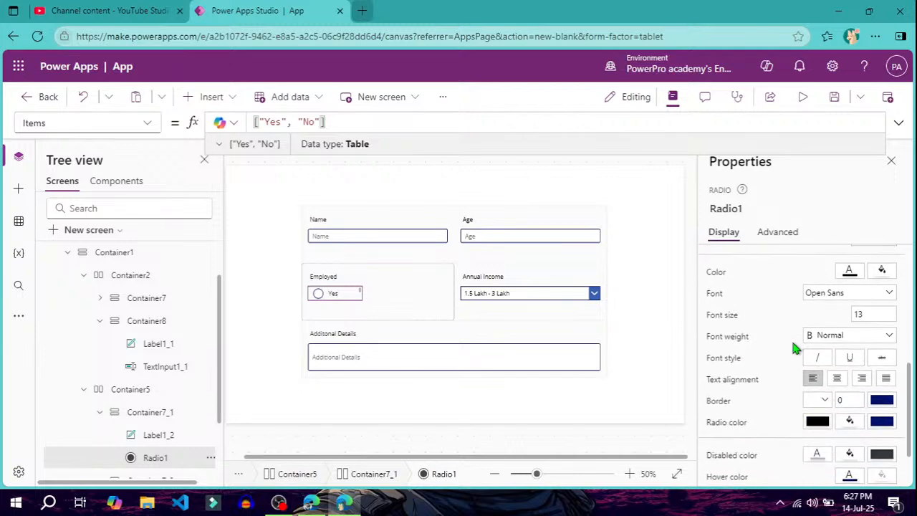
pyautogui.scroll(-3, 793, 349)
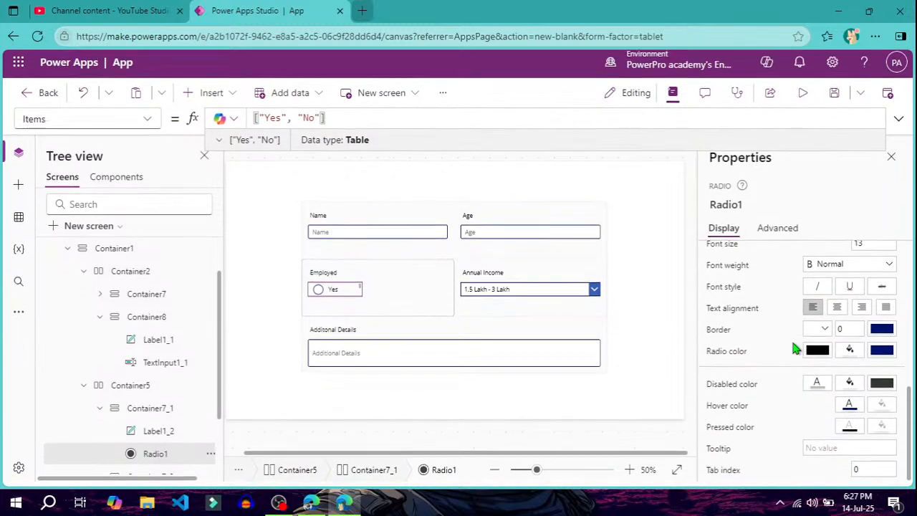
pyautogui.scroll(6, 793, 349)
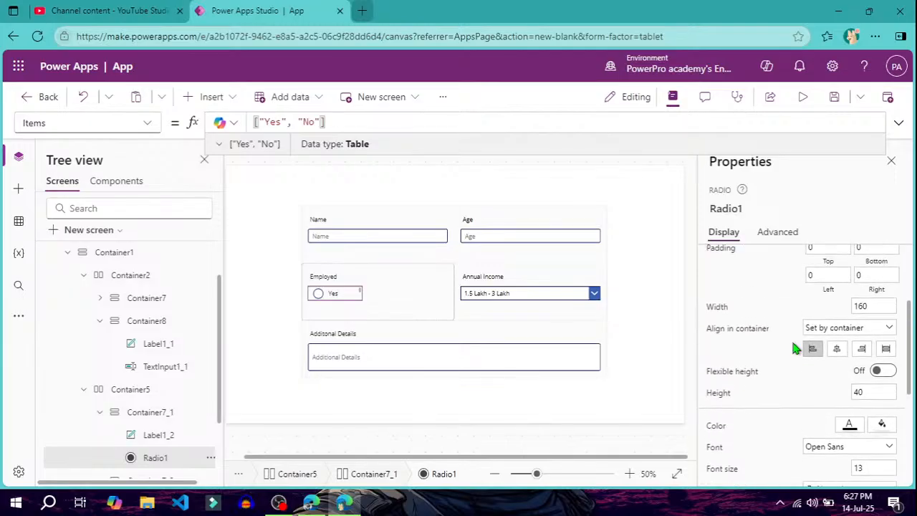
pyautogui.click(882, 305)
pyautogui.press('BackSpace')
pyautogui.press('BackSpace')
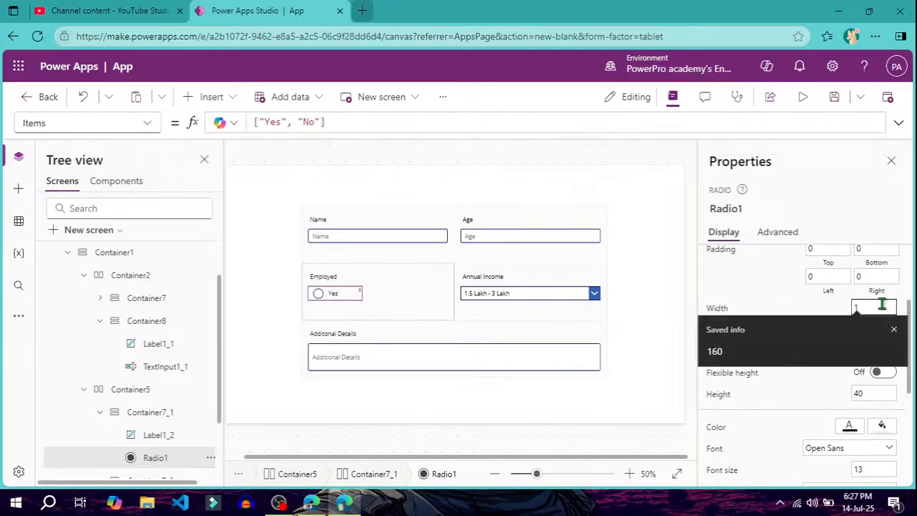
pyautogui.press('BackSpace')
pyautogui.write('200')
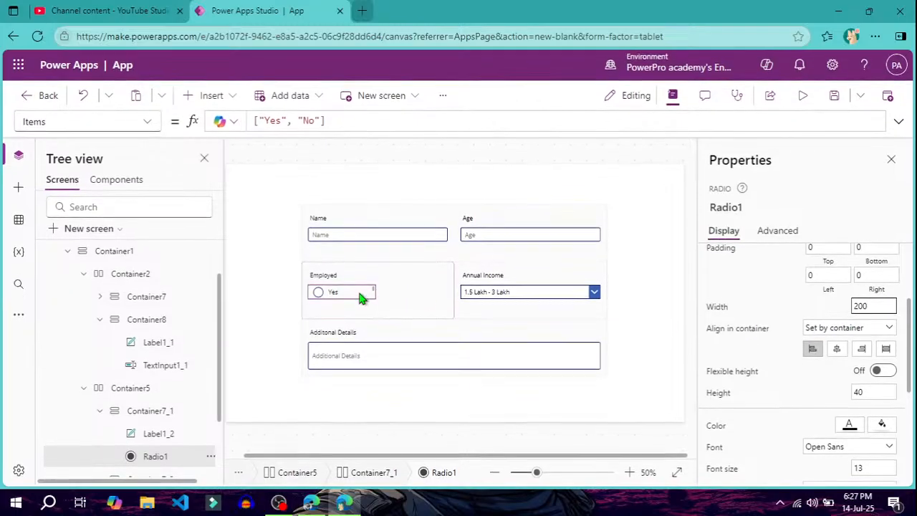
# - Inspect the Layout property formula of the Employed radio control
pyautogui.click(148, 123)
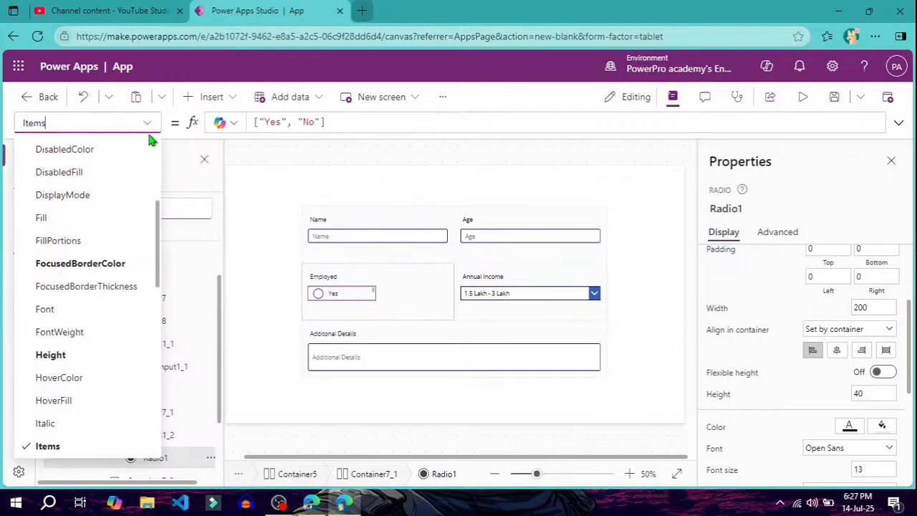
pyautogui.scroll(3, 89, 321)
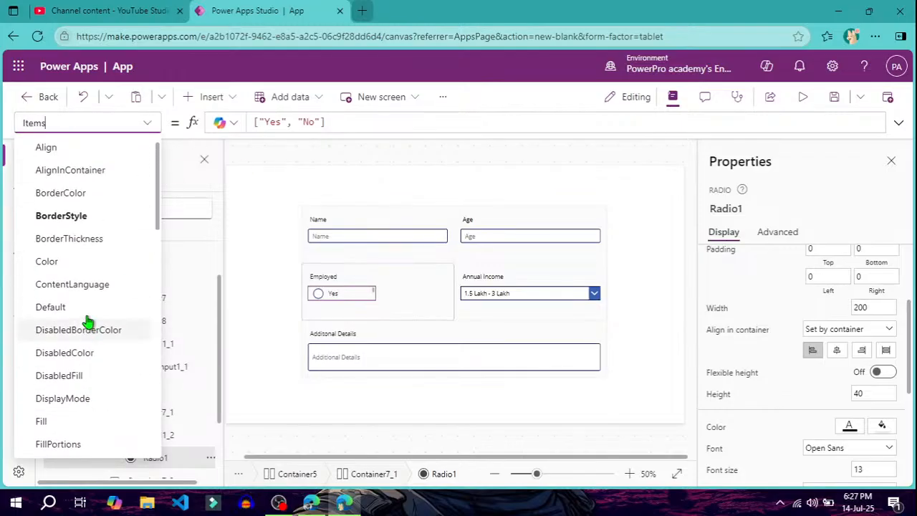
pyautogui.scroll(1, 89, 315)
pyautogui.scroll(-2, 93, 204)
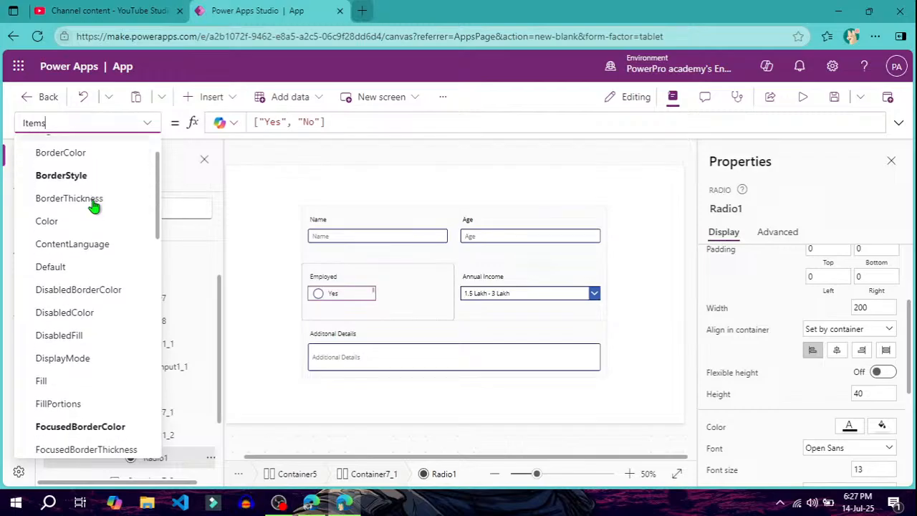
pyautogui.scroll(-5, 94, 206)
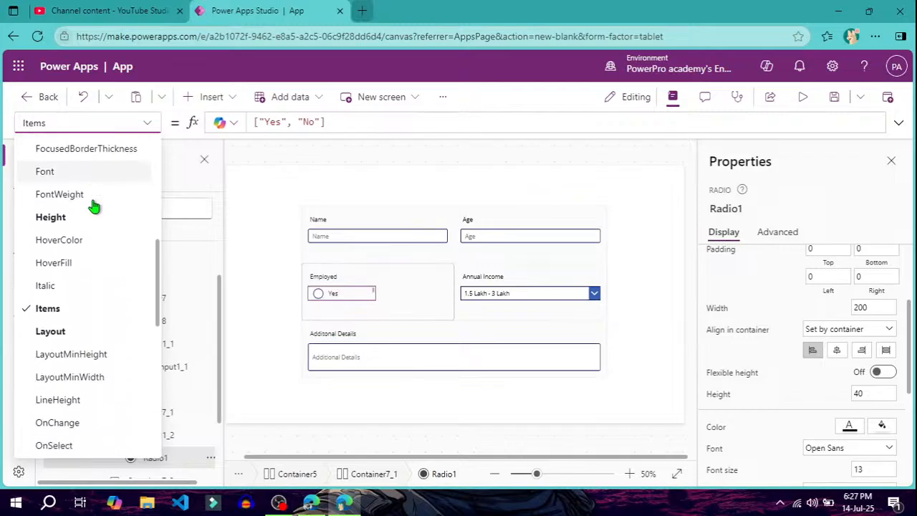
pyautogui.click(93, 307)
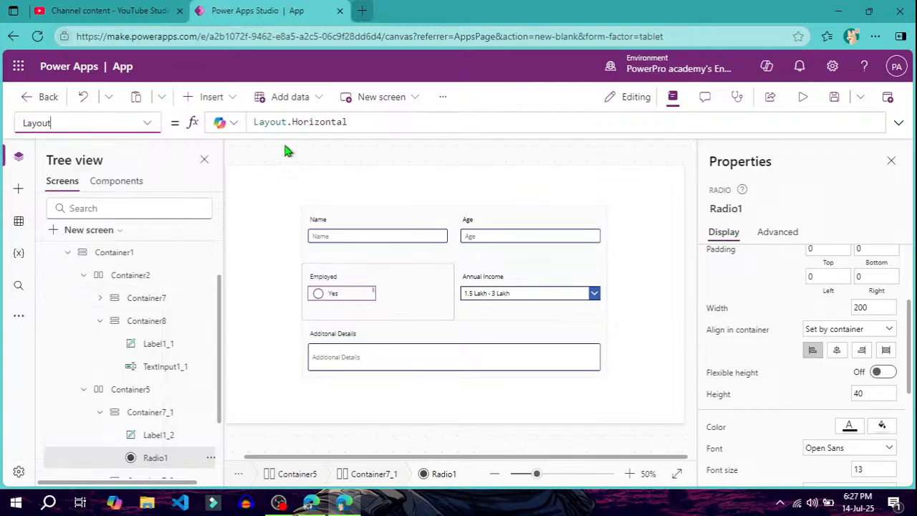
pyautogui.doubleClick(357, 123)
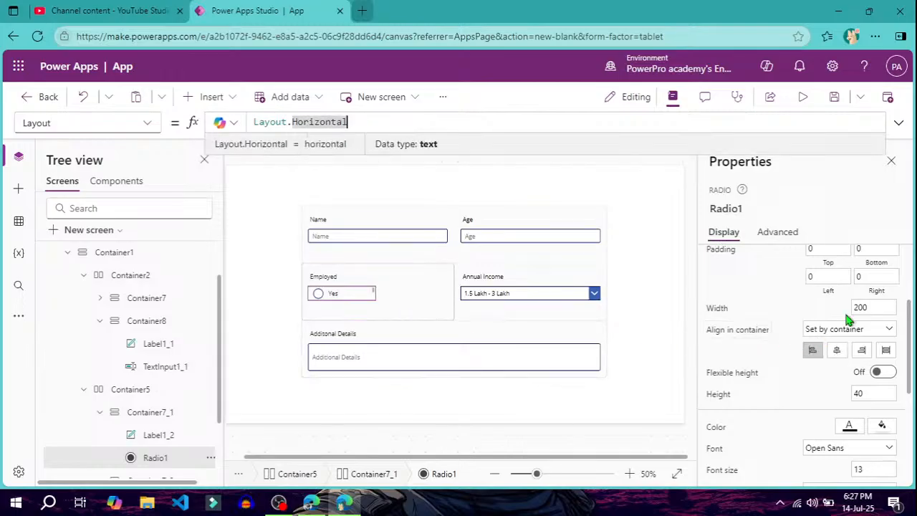
# - Set the Employed radio control's width to 240
pyautogui.click(873, 307)
pyautogui.write('2')
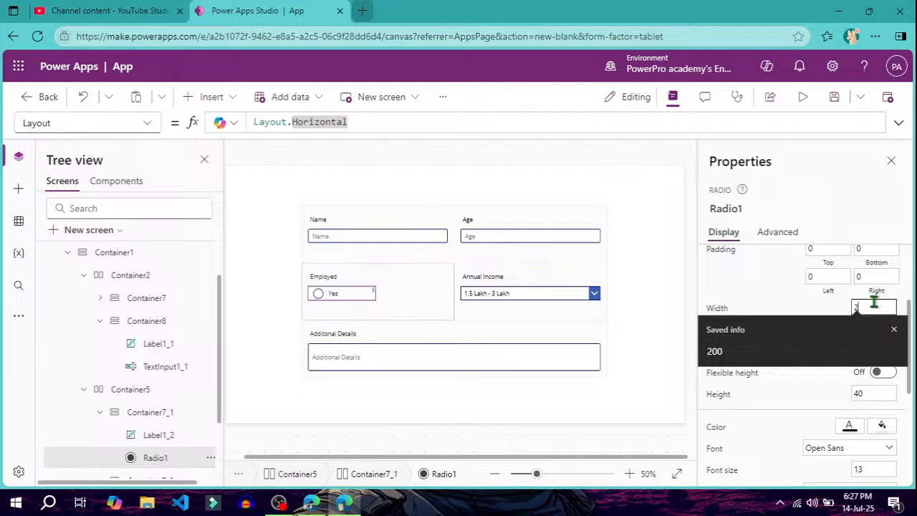
pyautogui.write('40')
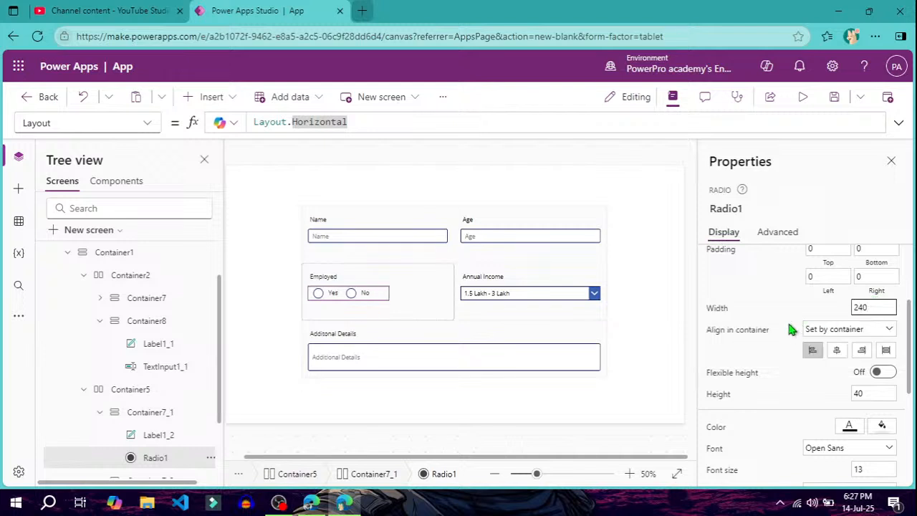
pyautogui.click(771, 298)
# - Preview the form, switch Employed between Yes and No ending on Yes, and choose 3 Lakh - 5 Lakh as the Annual Income
pyautogui.click(803, 97)
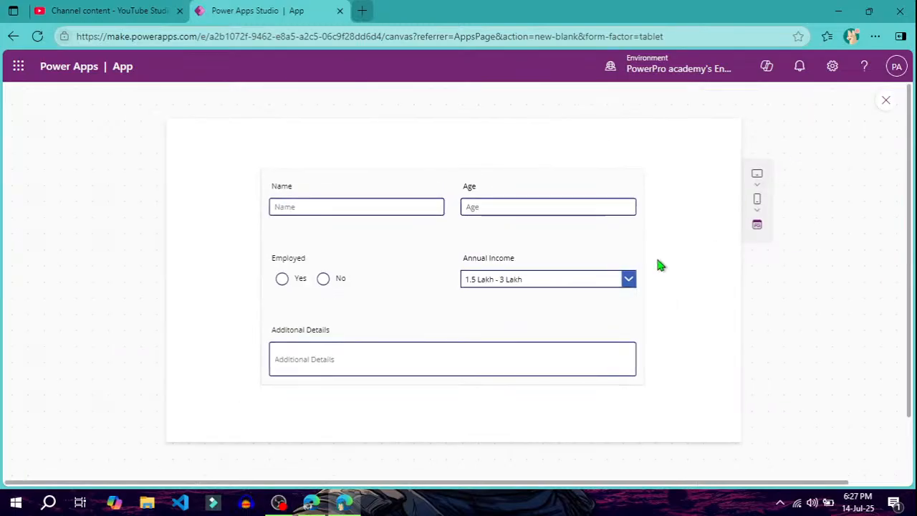
pyautogui.click(283, 280)
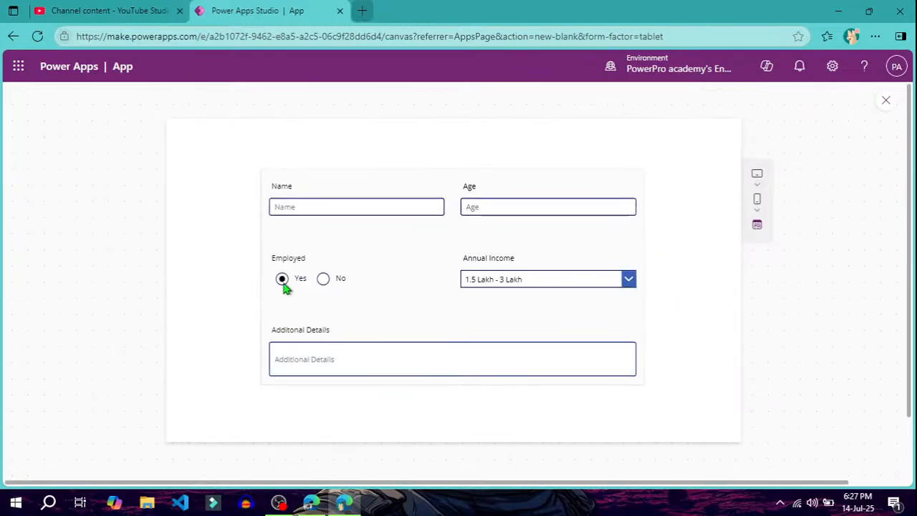
pyautogui.click(324, 280)
pyautogui.click(283, 280)
pyautogui.click(324, 281)
pyautogui.click(290, 280)
pyautogui.click(627, 281)
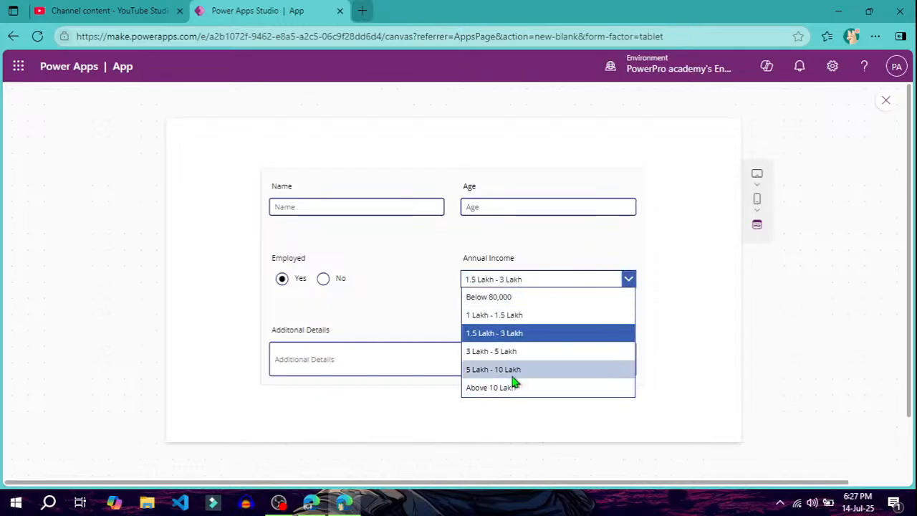
pyautogui.click(543, 359)
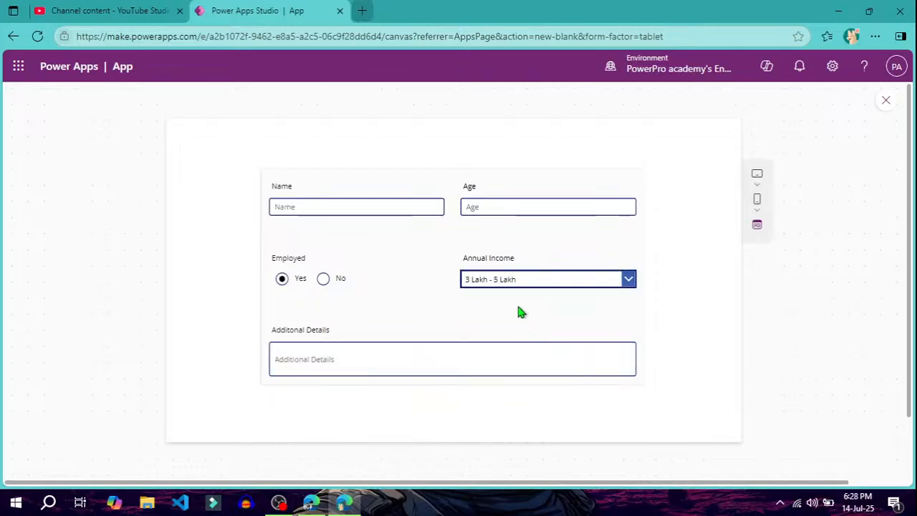
# - Check the Additional Details input in the preview and return to editing the form screen
pyautogui.click(389, 364)
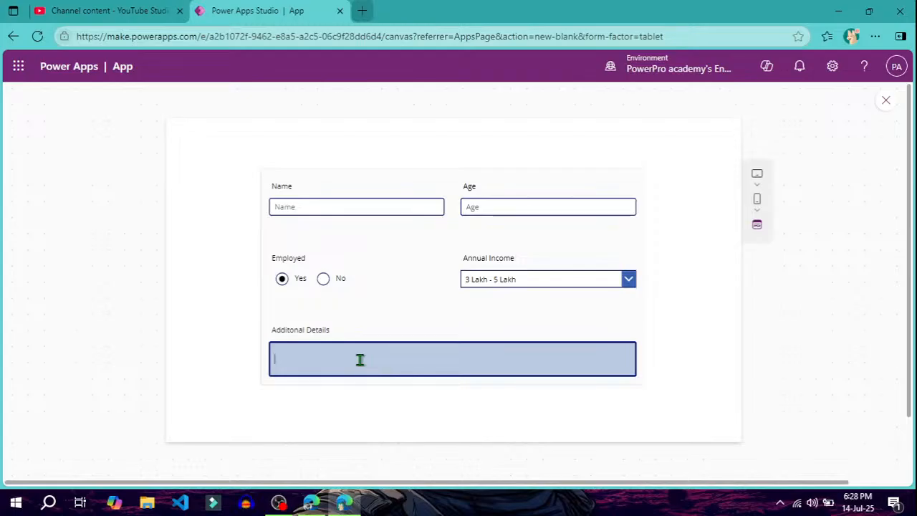
pyautogui.click(400, 328)
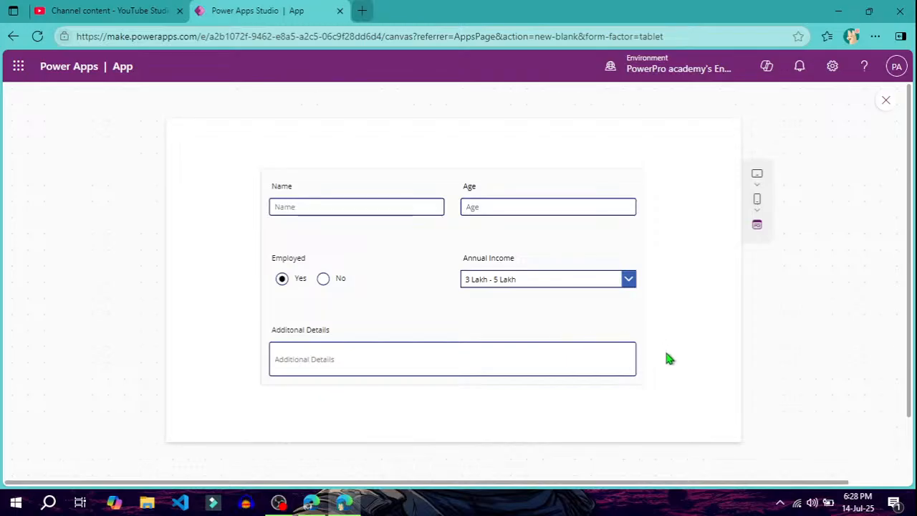
pyautogui.click(887, 100)
pyautogui.click(608, 326)
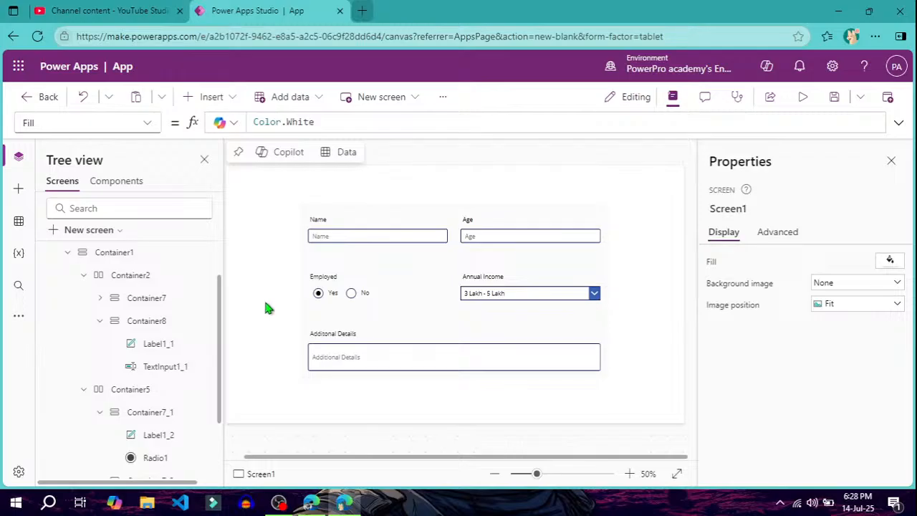
# - Insert an Add icon on Screen1 and move it to about X 21, Y 21, outside the form container
pyautogui.click(230, 96)
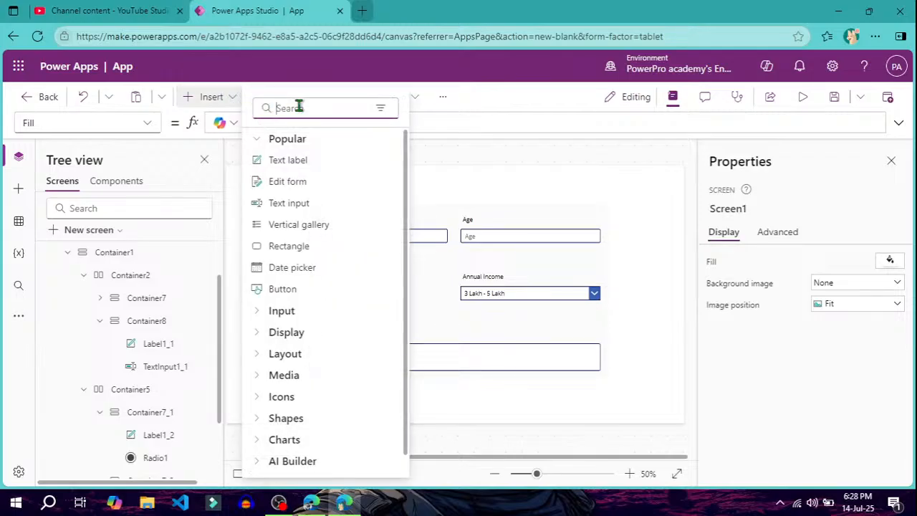
pyautogui.write('add')
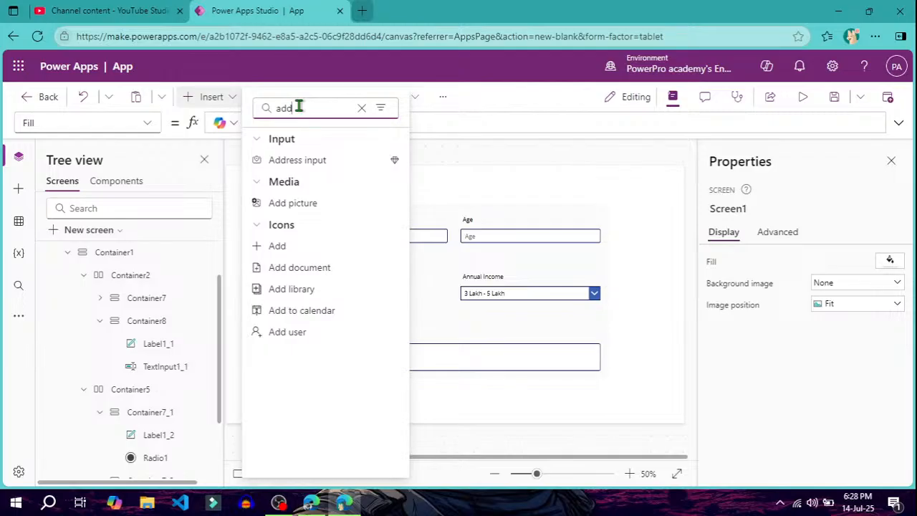
pyautogui.click(284, 250)
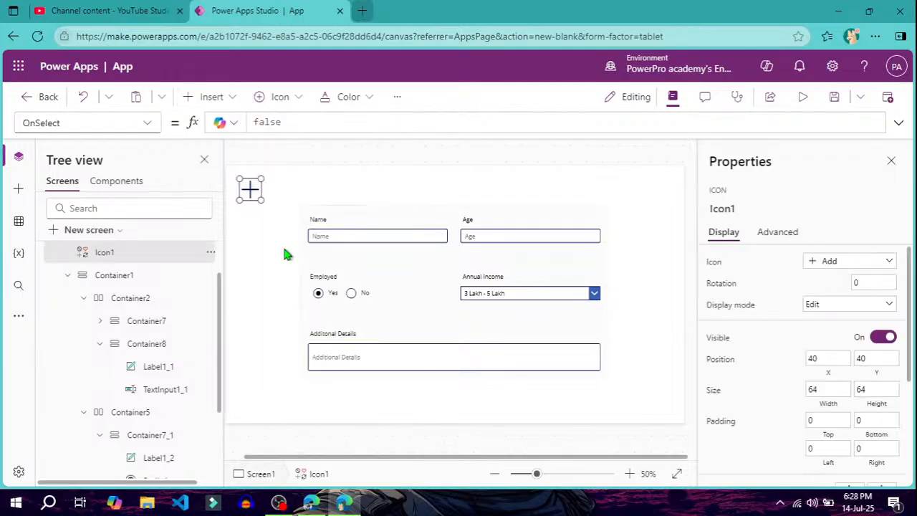
pyautogui.moveTo(249, 190); pyautogui.dragTo(242, 183)
pyautogui.click(253, 223)
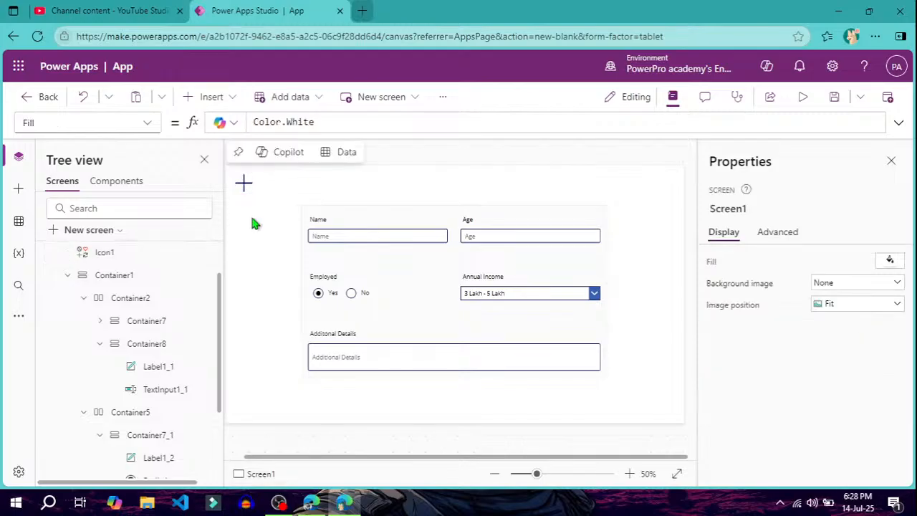
pyautogui.click(244, 183)
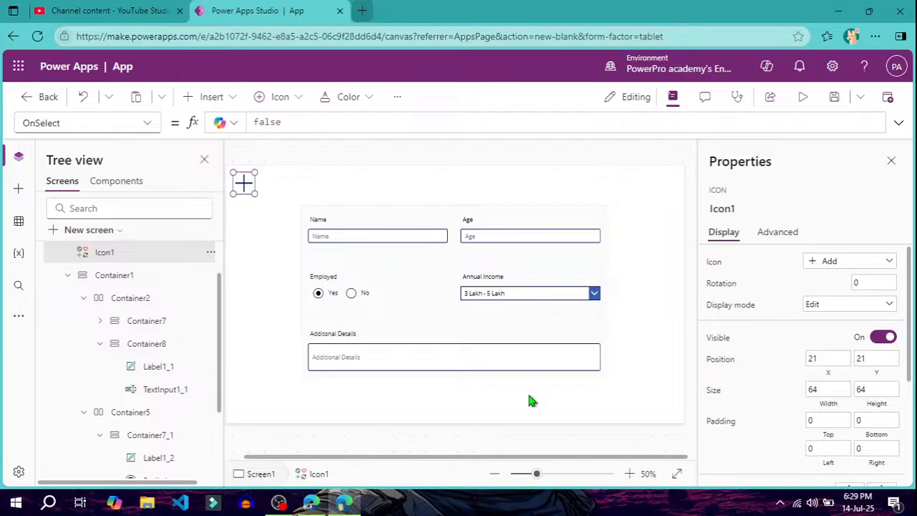
pyautogui.click(632, 338)
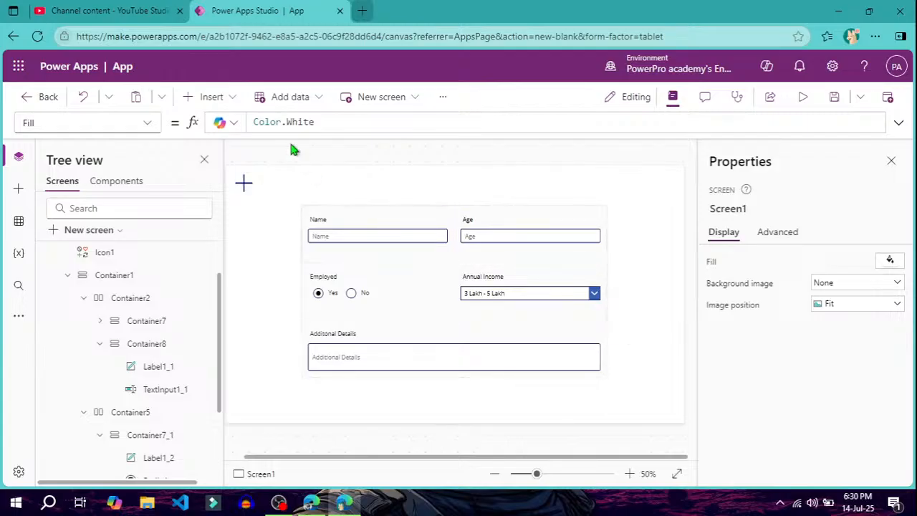
pyautogui.click(239, 101)
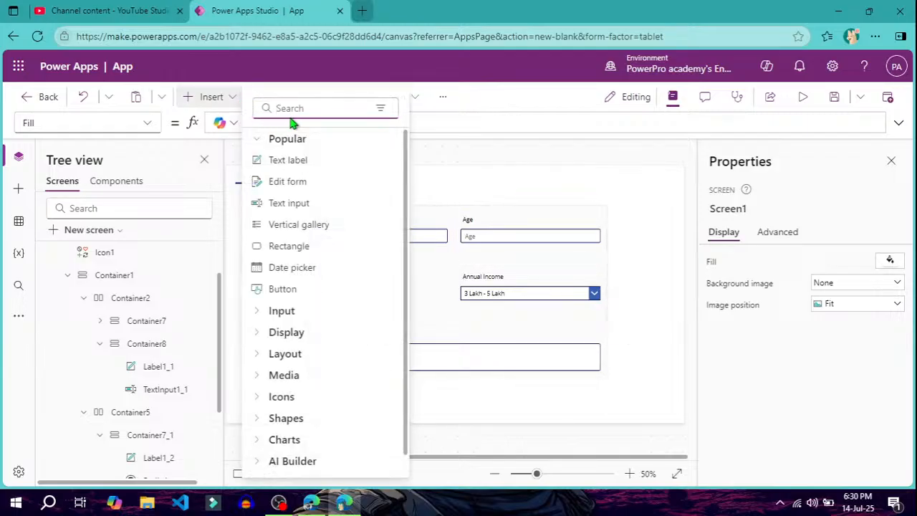
pyautogui.write('gallery')
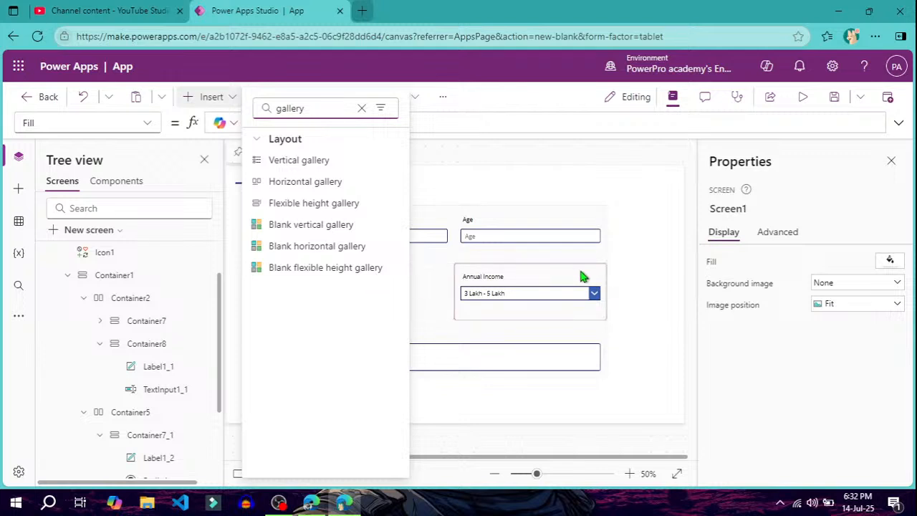
pyautogui.click(639, 283)
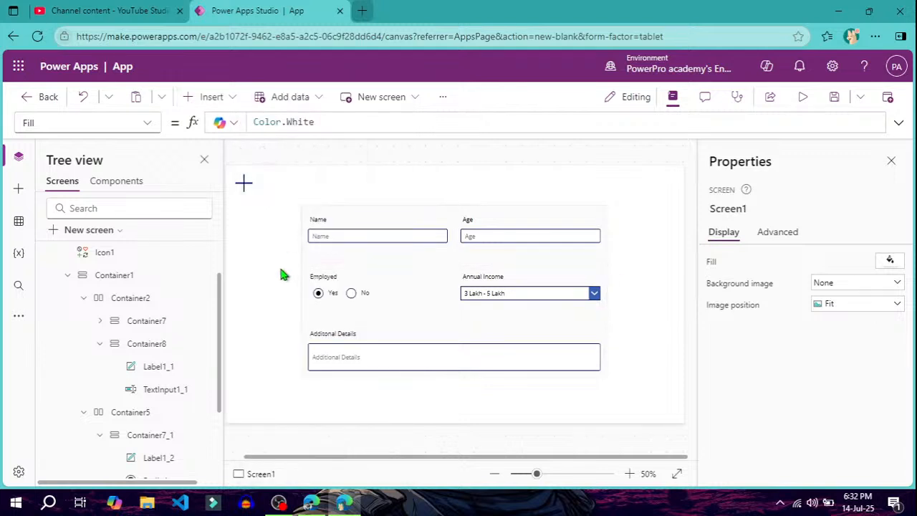
pyautogui.click(235, 101)
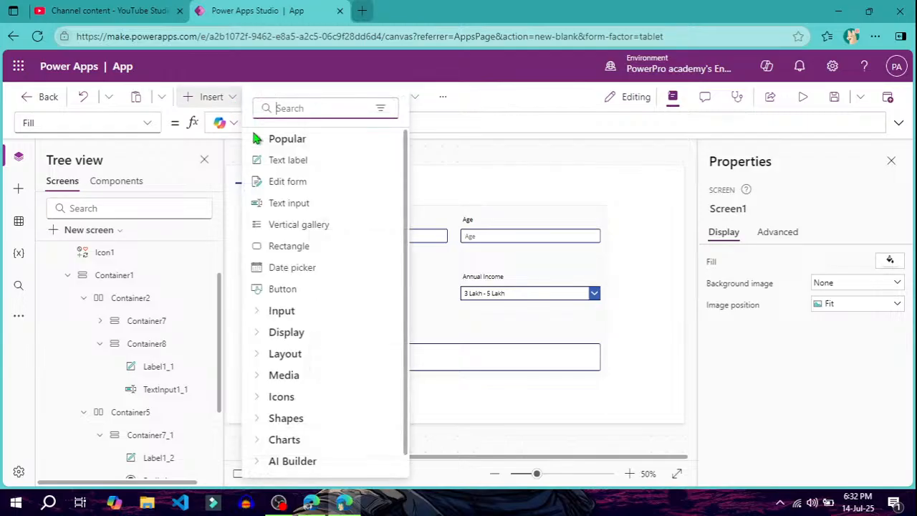
pyautogui.click(72, 279)
# - Insert a vertical gallery on Screen1 and clear its Items formula
pyautogui.click(70, 278)
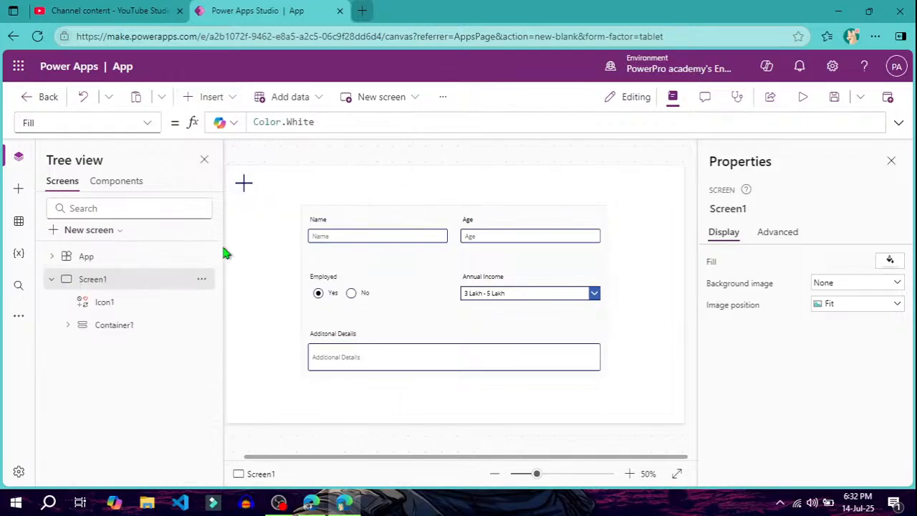
pyautogui.click(235, 97)
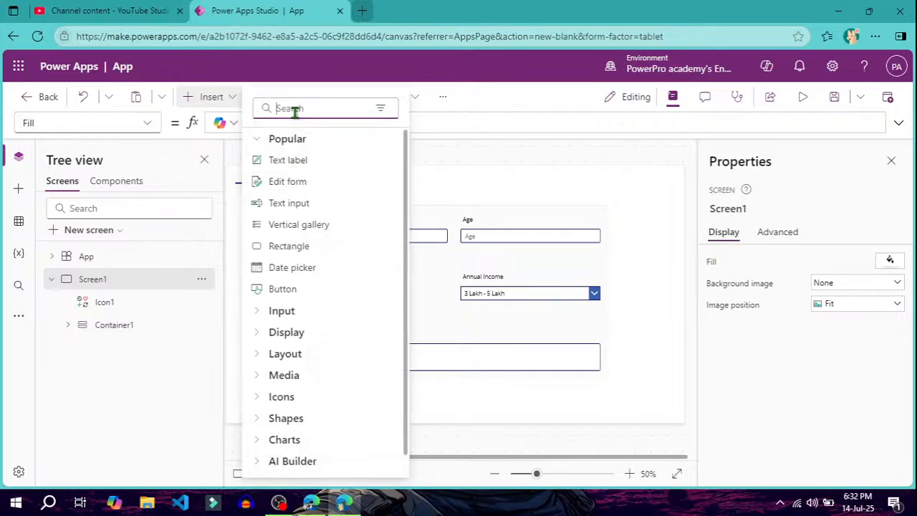
pyautogui.write('vert')
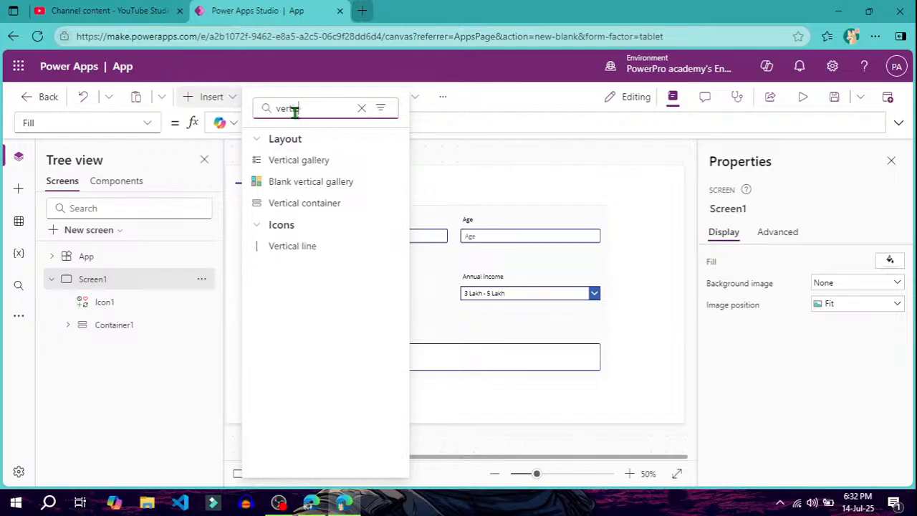
pyautogui.write('ic')
pyautogui.click(315, 161)
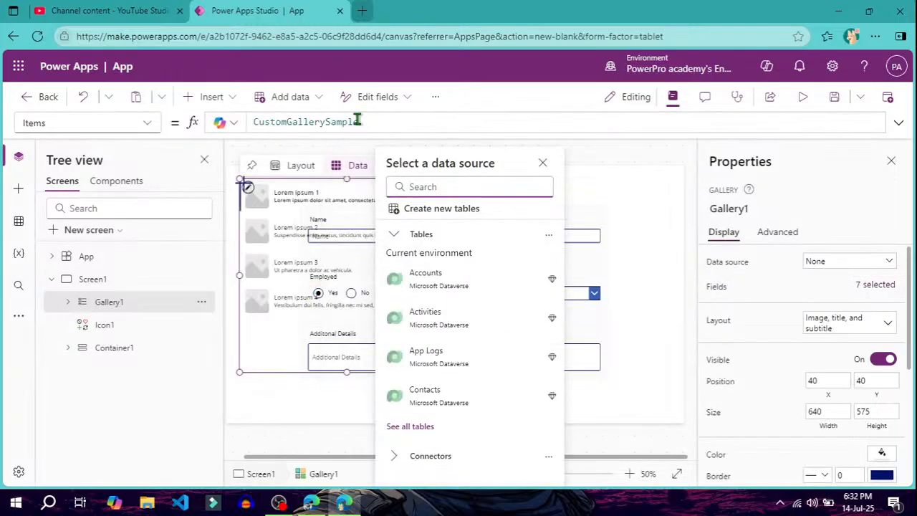
pyautogui.moveTo(369, 122); pyautogui.dragTo(242, 122)
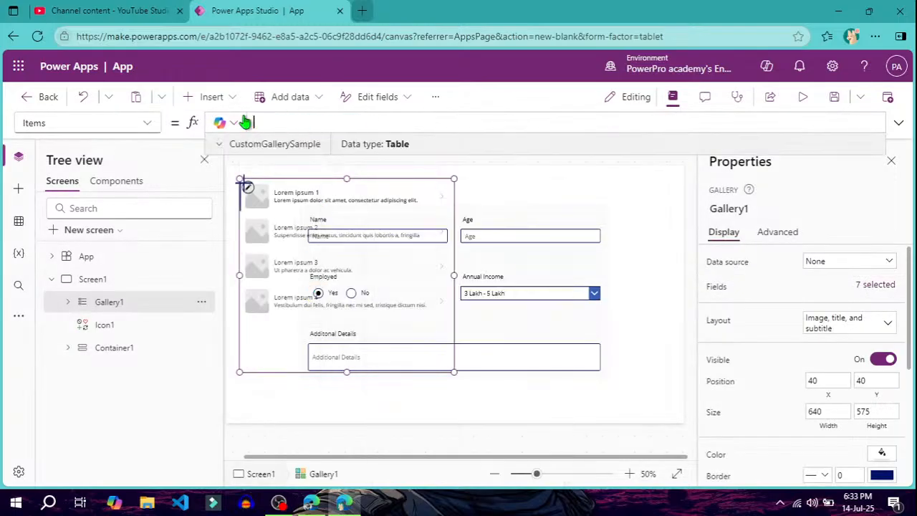
pyautogui.press('BackSpace')
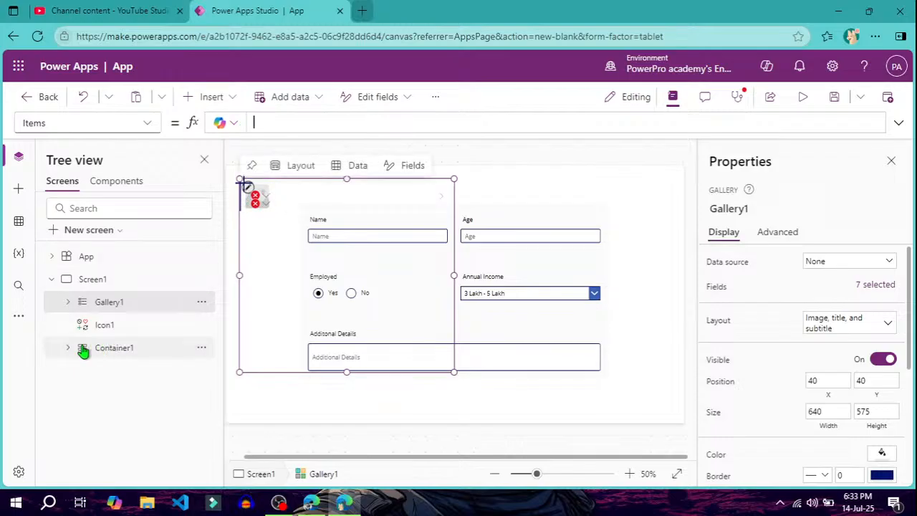
# - Delete all the default controls inside Gallery1, including the rectangle, separator, arrow, subtitle, title and image
pyautogui.click(65, 305)
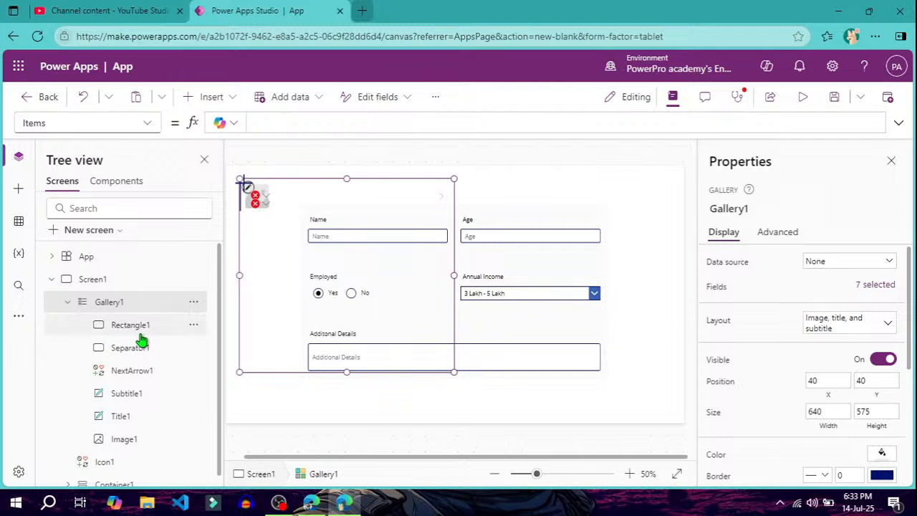
pyautogui.click(140, 335)
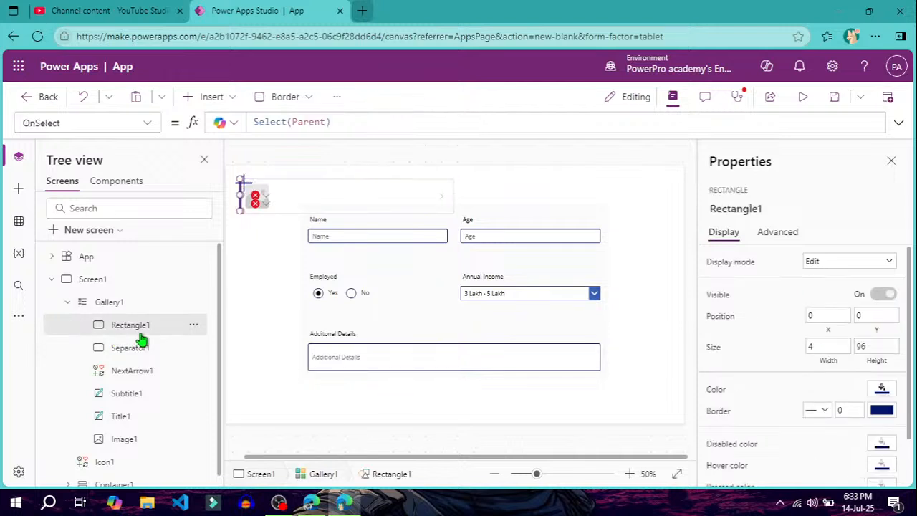
pyautogui.press('Delete')
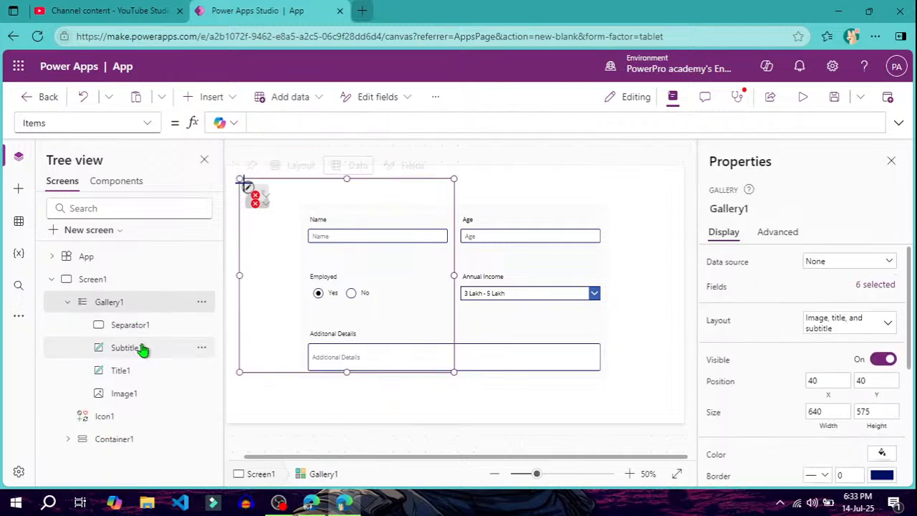
pyautogui.click(133, 326)
pyautogui.press('Delete')
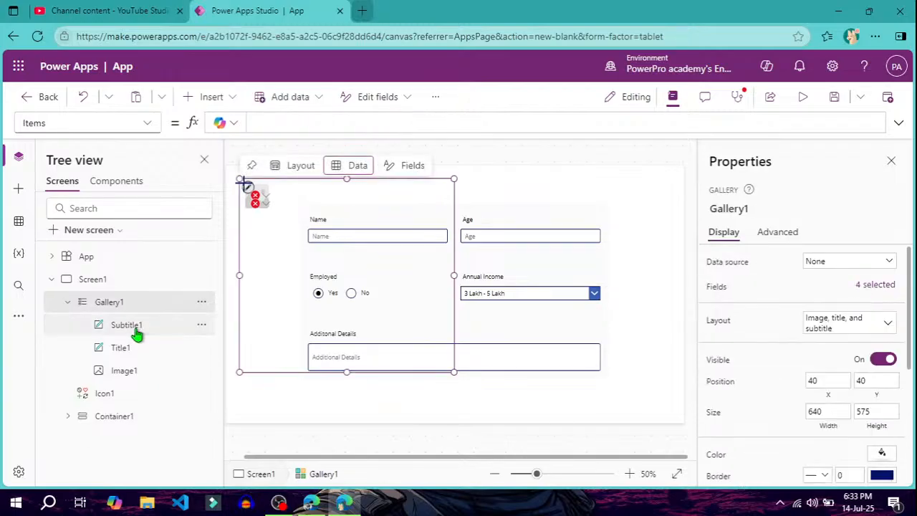
pyautogui.click(137, 334)
pyautogui.press('Delete')
pyautogui.click(137, 334)
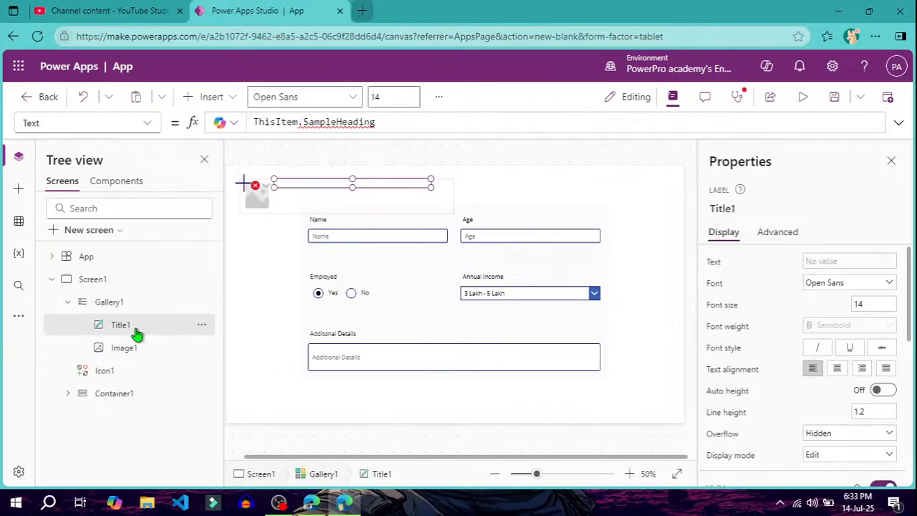
pyautogui.press('Delete')
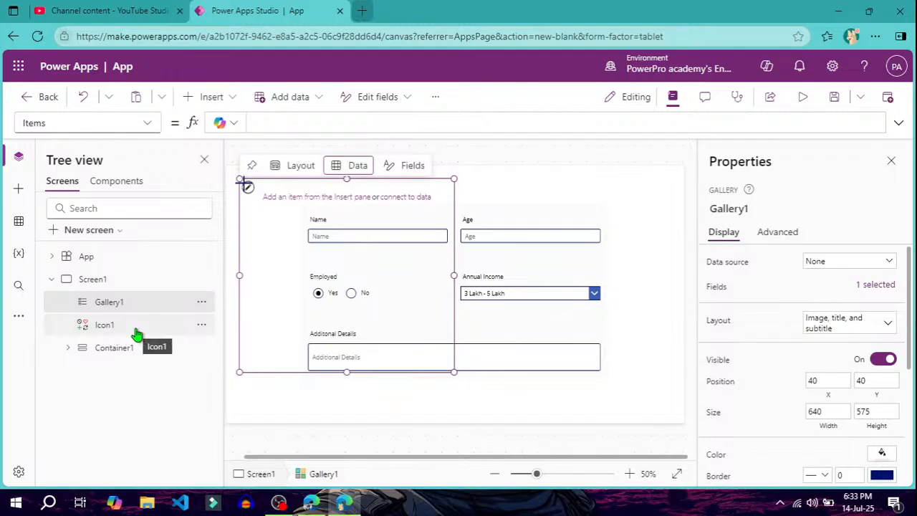
# - Move Gallery1 over the form container, to about X 225, Y 106
pyautogui.click(128, 307)
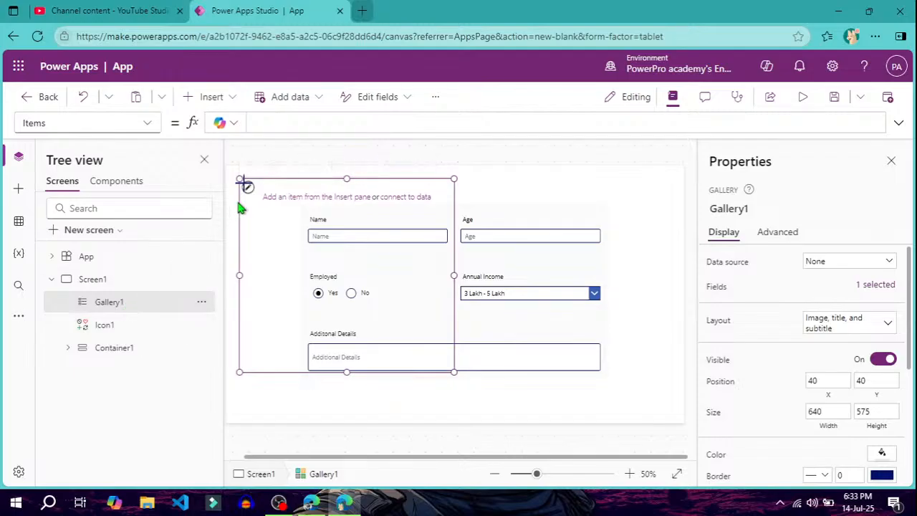
pyautogui.moveTo(258, 193)
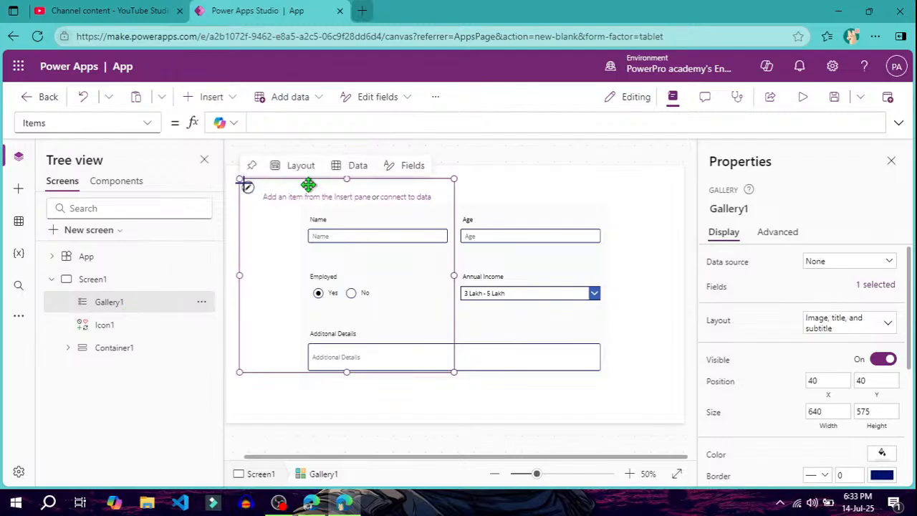
pyautogui.click(342, 187)
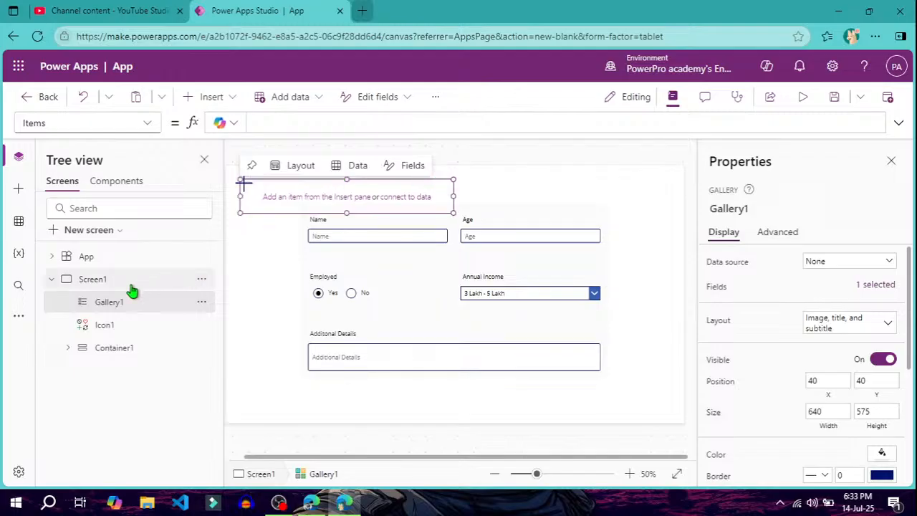
pyautogui.click(115, 303)
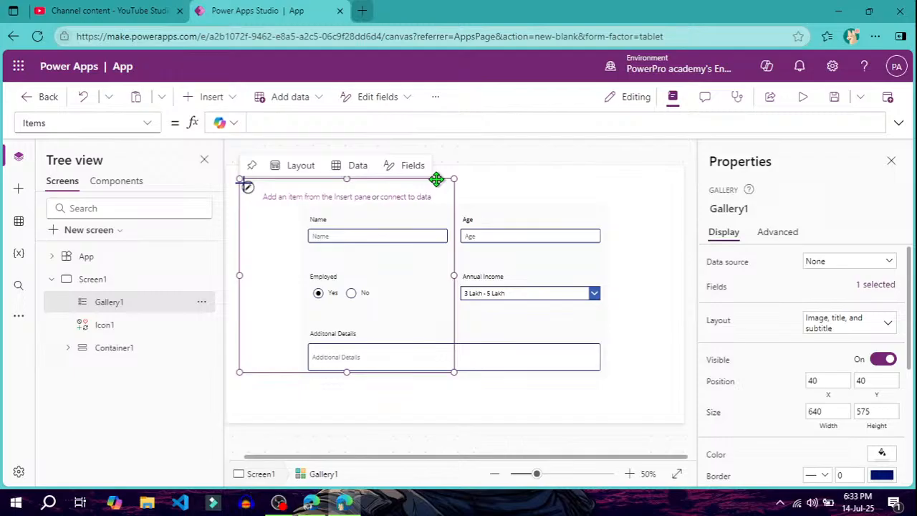
pyautogui.moveTo(439, 179); pyautogui.dragTo(500, 200)
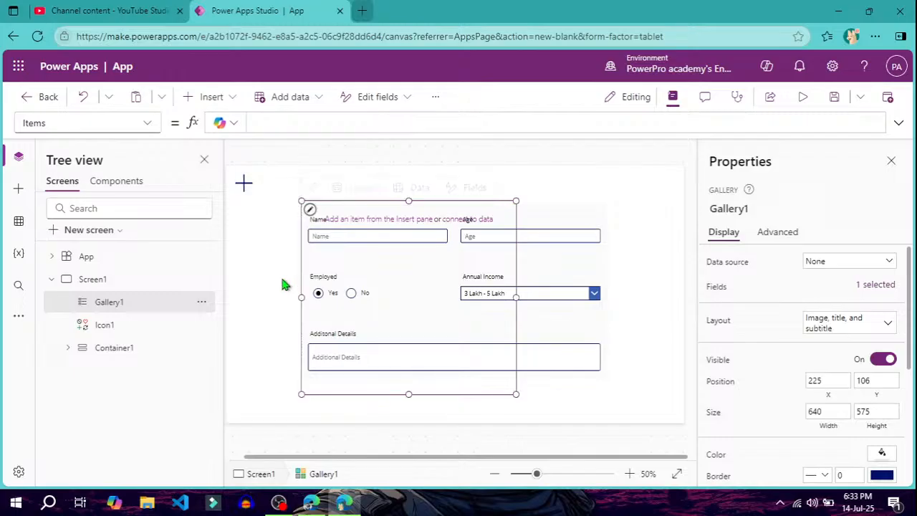
# - Set Gallery1's Width property to the formula Parent.Width/1.5
pyautogui.click(148, 124)
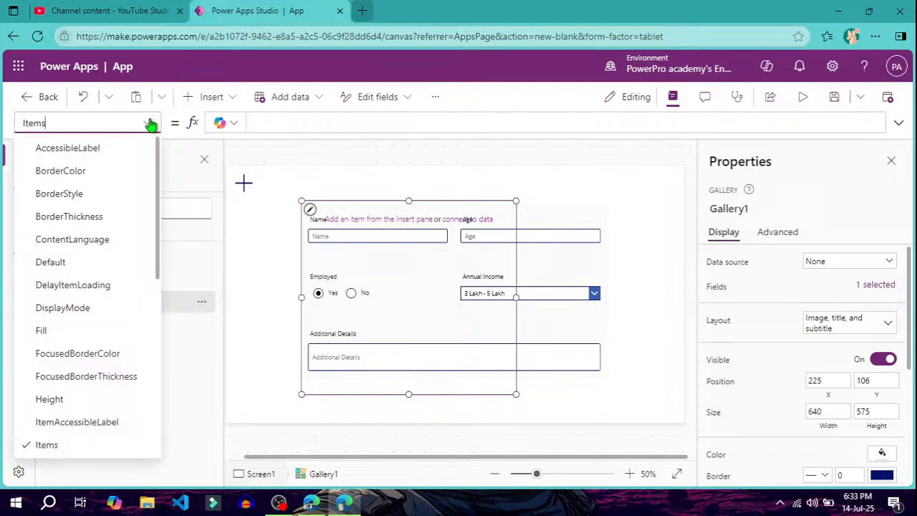
pyautogui.scroll(-5, 84, 371)
pyautogui.click(76, 376)
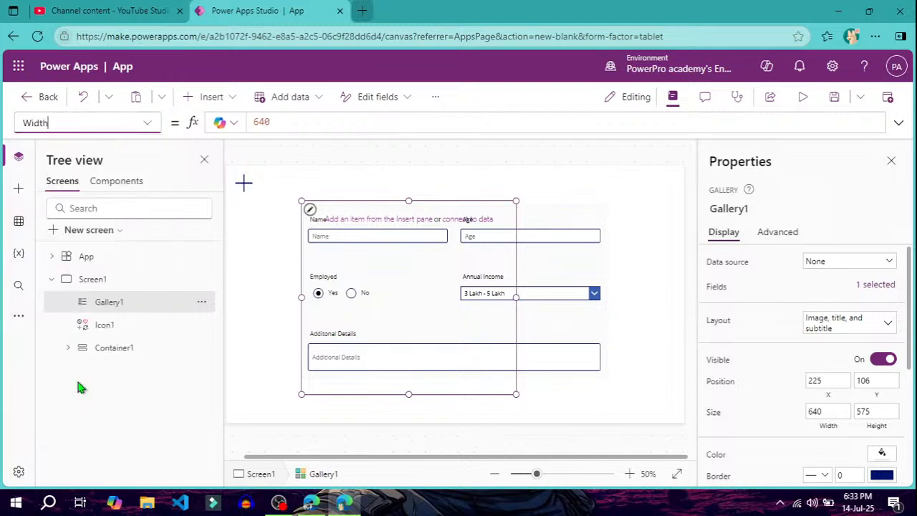
pyautogui.click(271, 121)
pyautogui.moveTo(271, 122); pyautogui.dragTo(243, 121)
pyautogui.press('BackSpace')
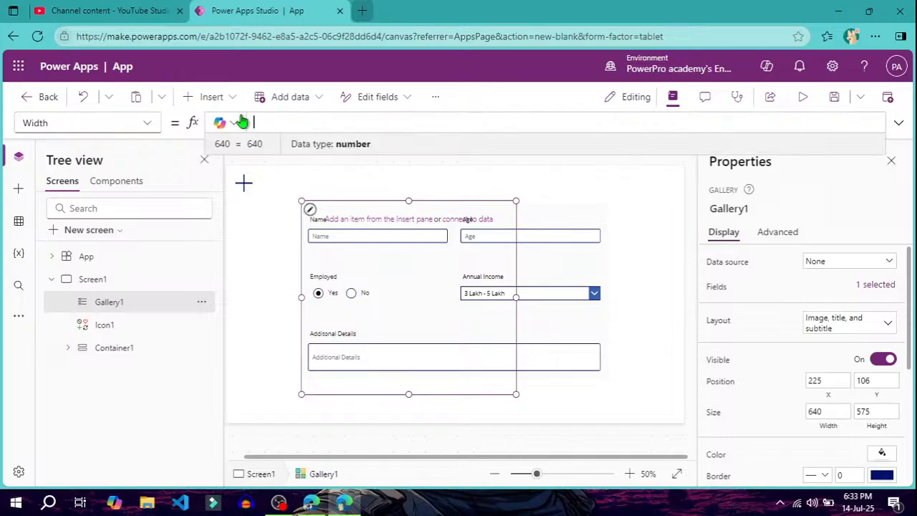
pyautogui.write('parent')
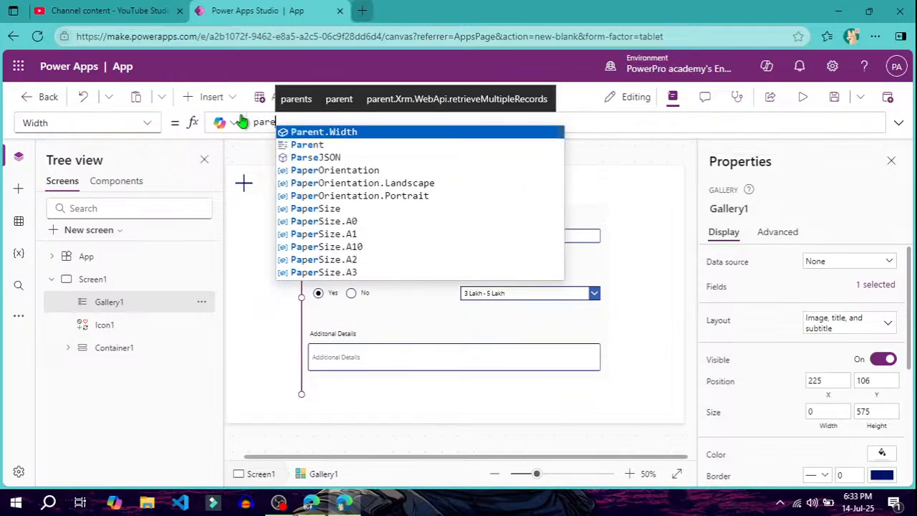
pyautogui.press('Tab')
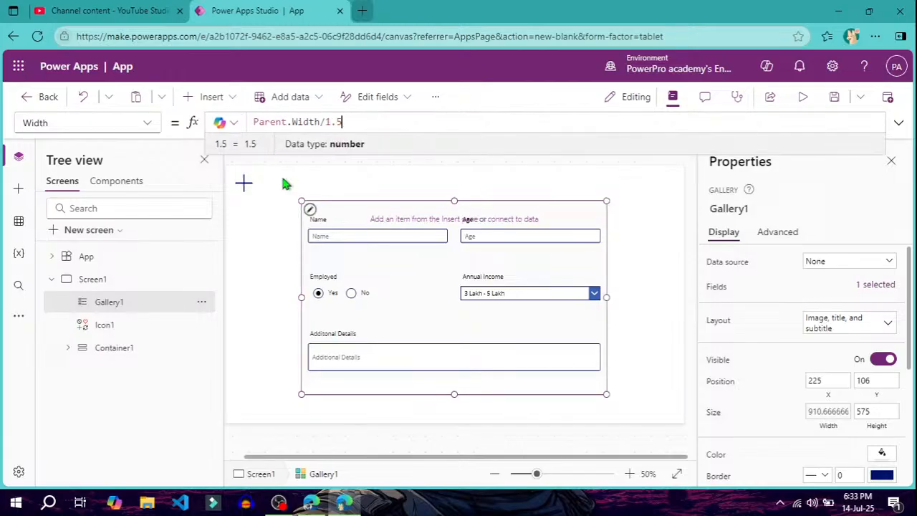
# - Set Gallery1's Height property to the formula Parent.Height/1.5
pyautogui.click(148, 123)
pyautogui.scroll(3, 80, 298)
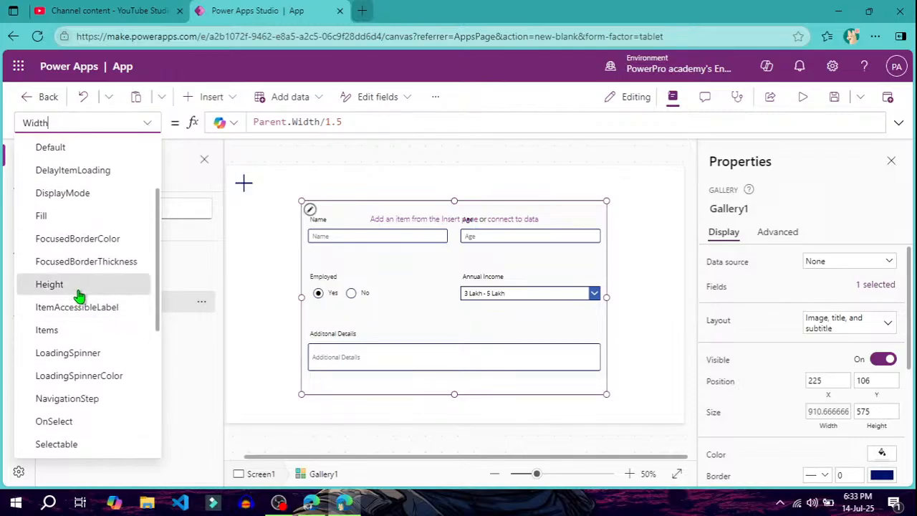
pyautogui.click(78, 286)
pyautogui.click(291, 122)
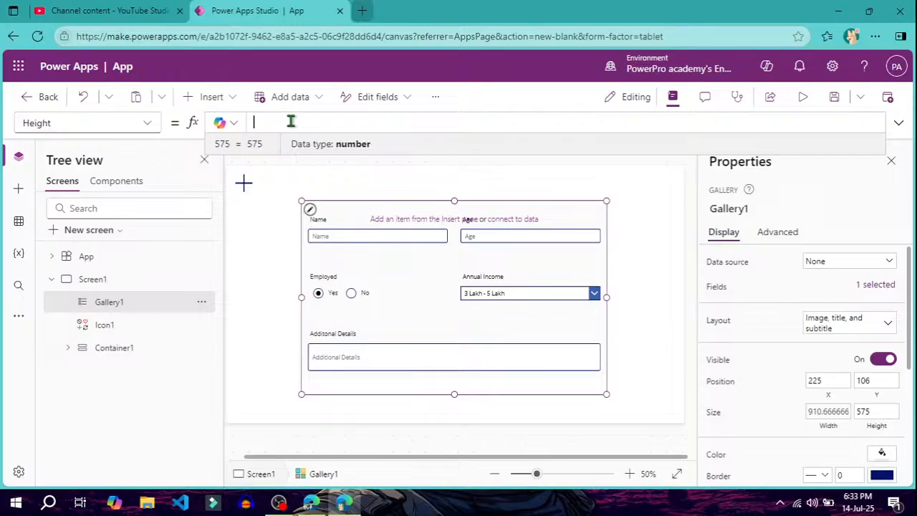
pyautogui.write('parent')
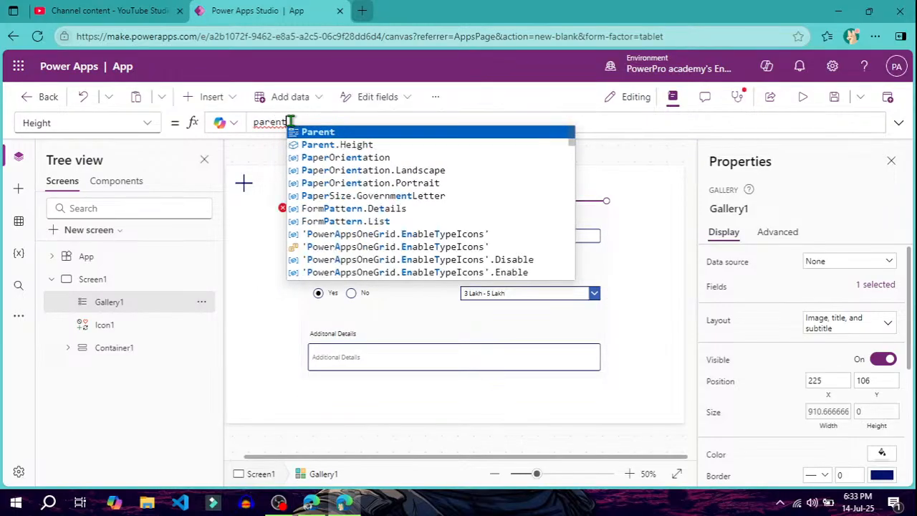
pyautogui.press('Down')
pyautogui.press('Return')
pyautogui.write('/1.5')
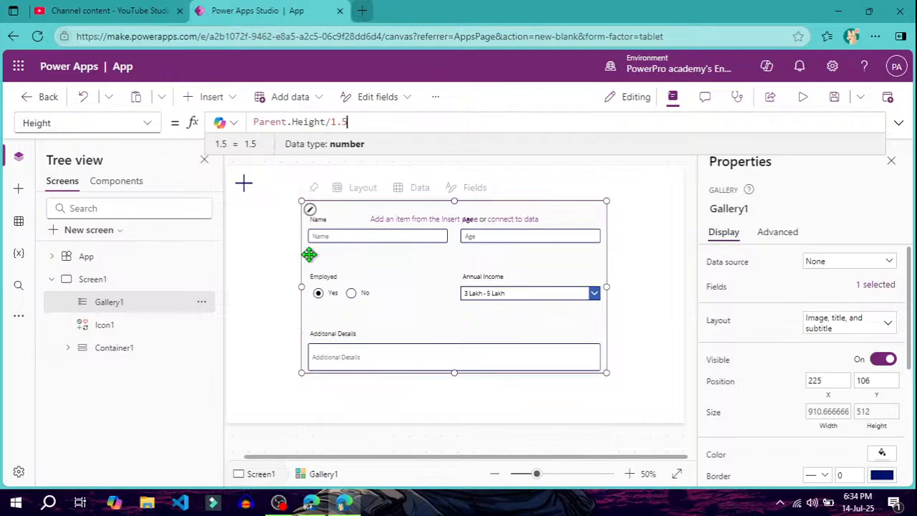
pyautogui.click(309, 212)
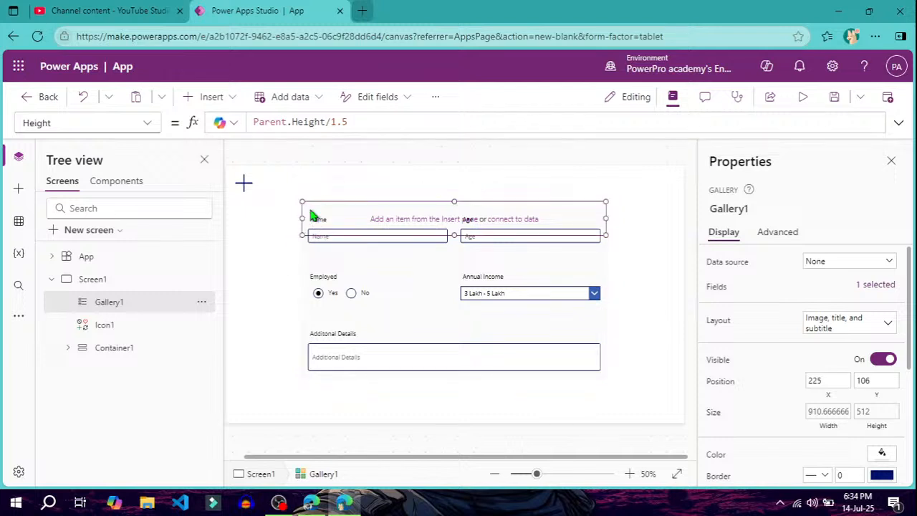
pyautogui.click(133, 349)
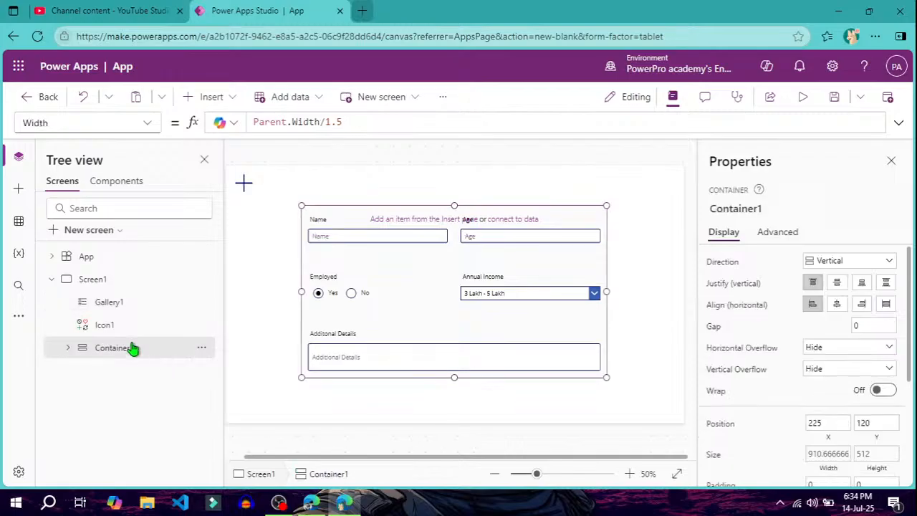
pyautogui.click(127, 305)
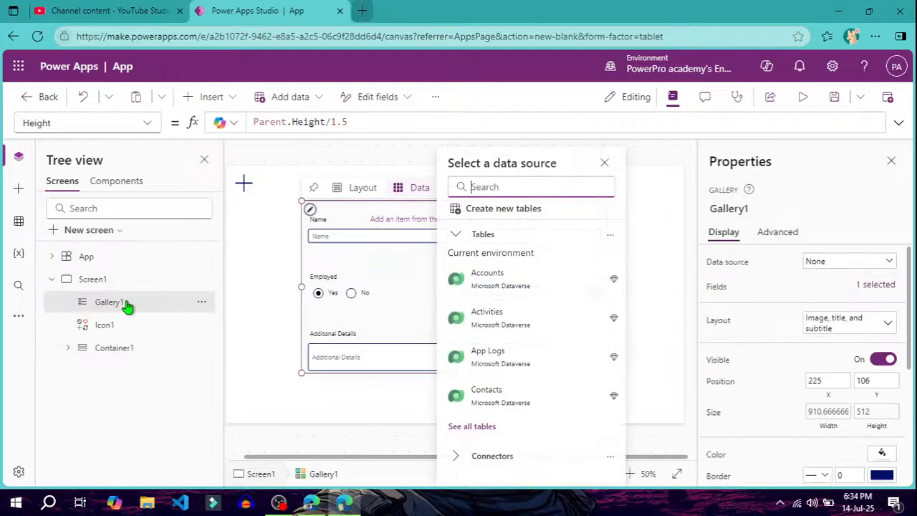
pyautogui.write('X: =40\tY: =40')
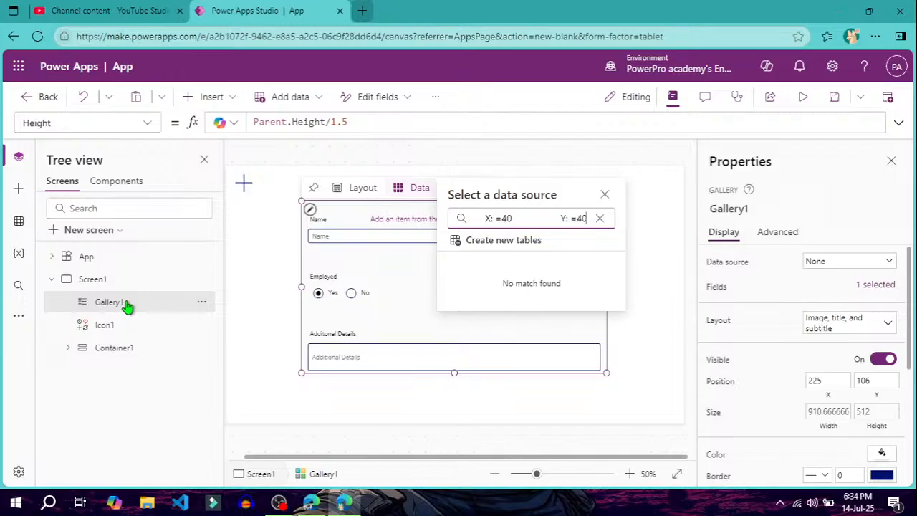
pyautogui.click(602, 220)
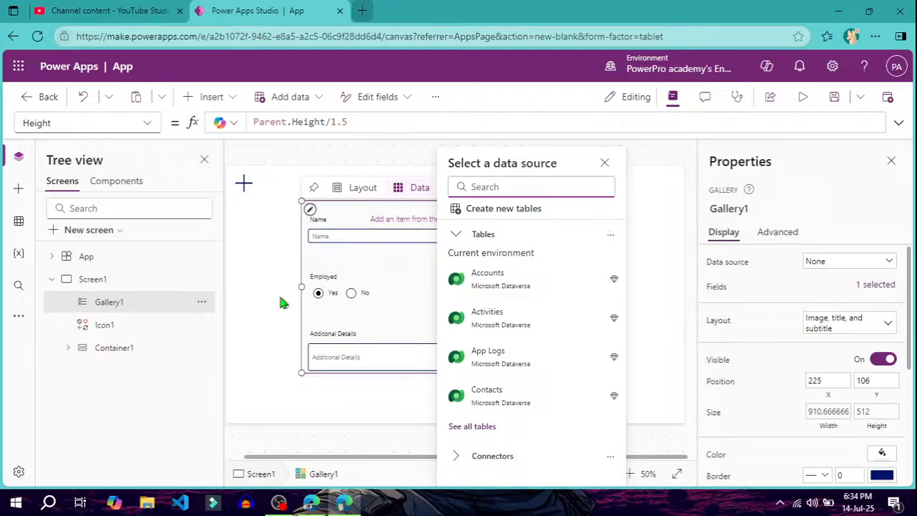
pyautogui.click(128, 350)
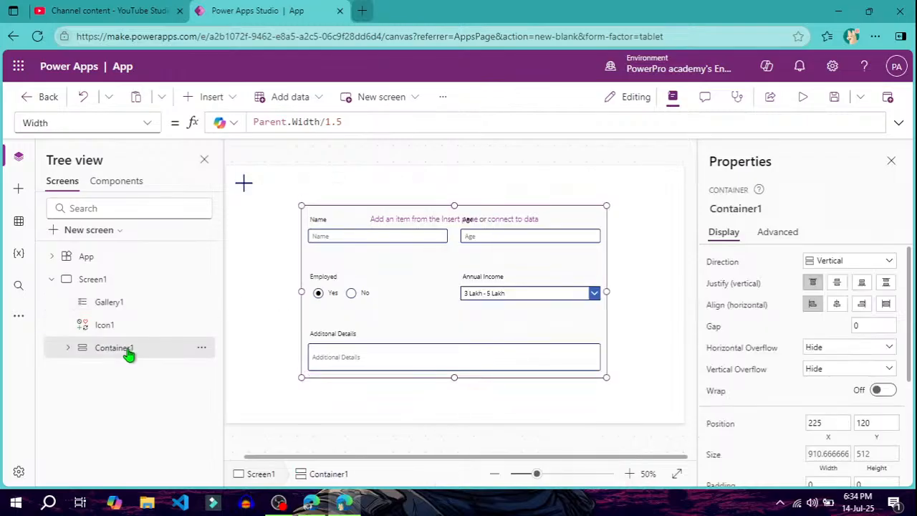
pyautogui.click(120, 305)
pyautogui.click(310, 215)
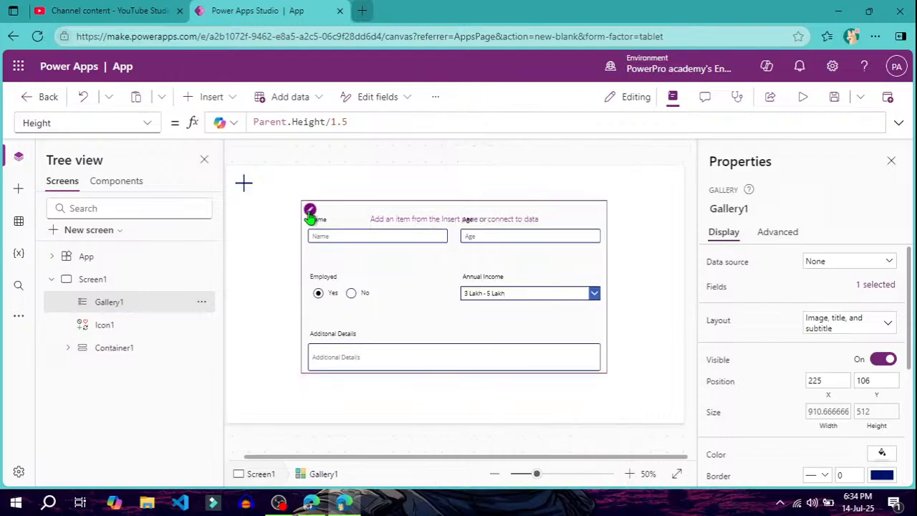
pyautogui.click(309, 212)
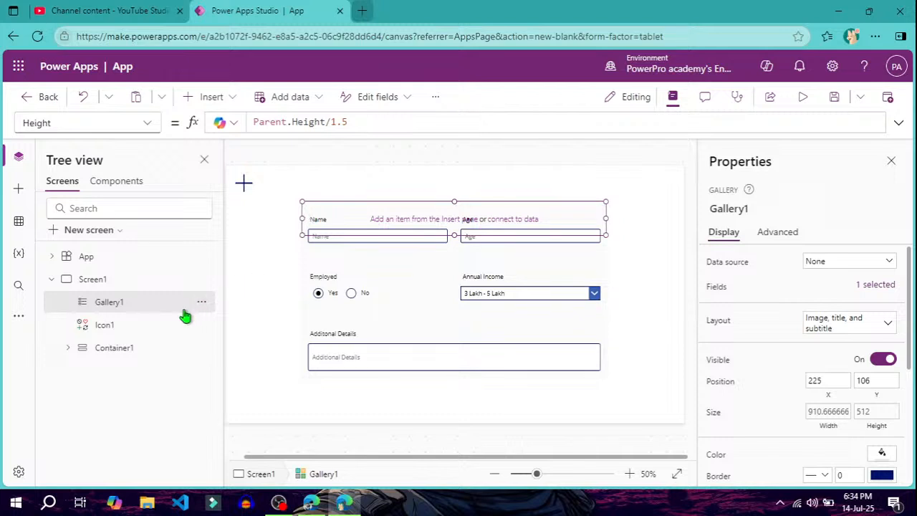
# - Paste a copy of Container1 into Gallery1's template and delete the original Container1 from Screen1
pyautogui.click(136, 351)
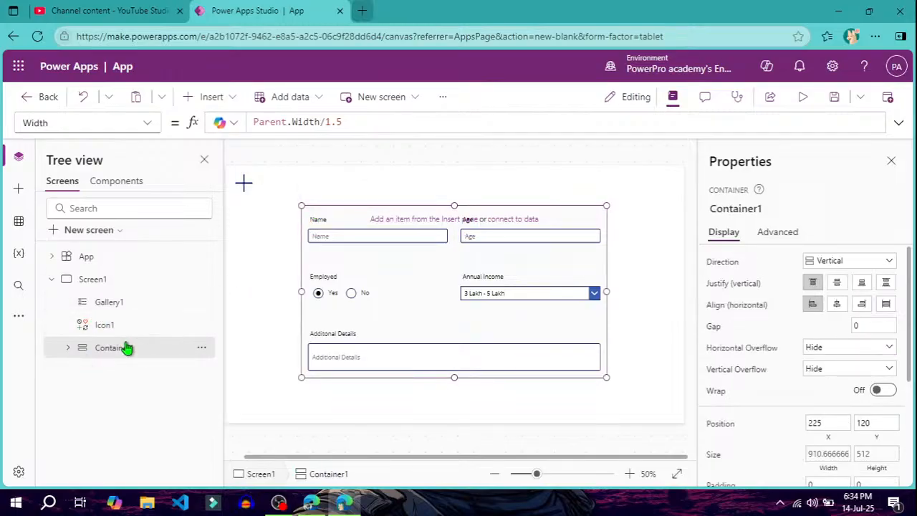
pyautogui.click(109, 301)
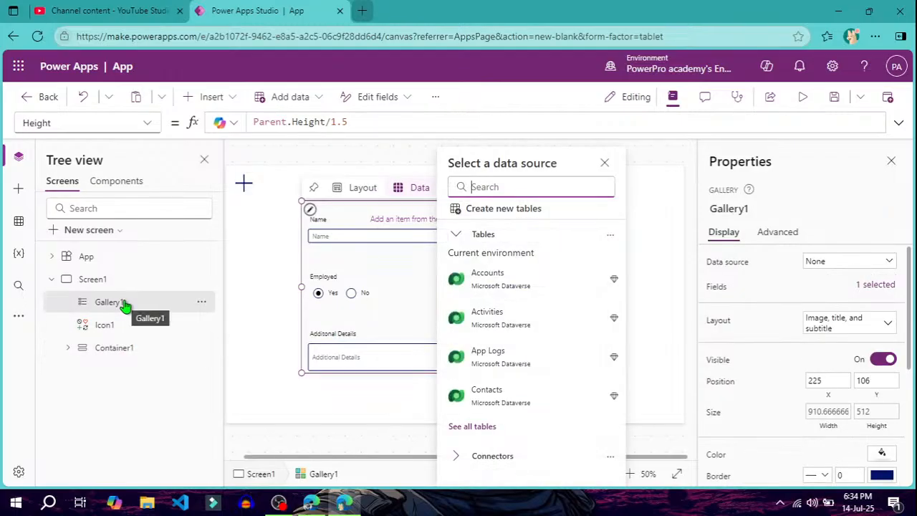
pyautogui.write('X: =40\tY: =40')
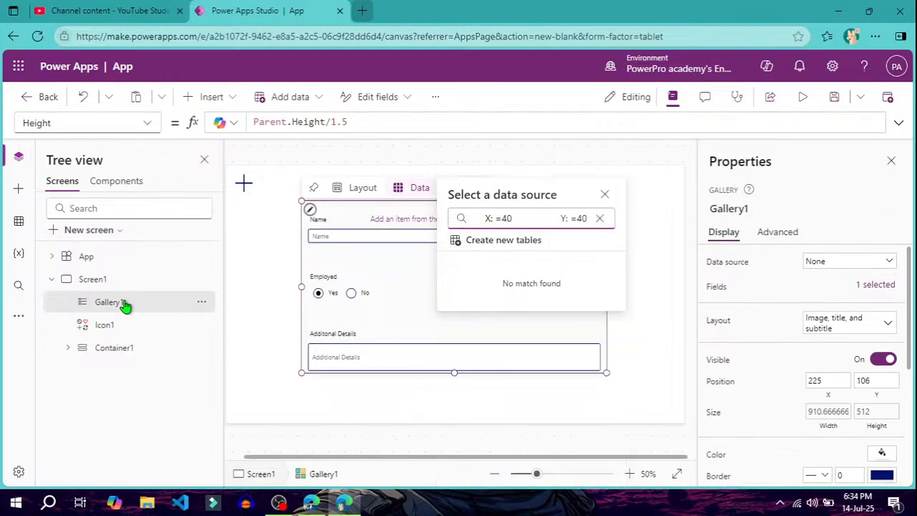
pyautogui.click(597, 222)
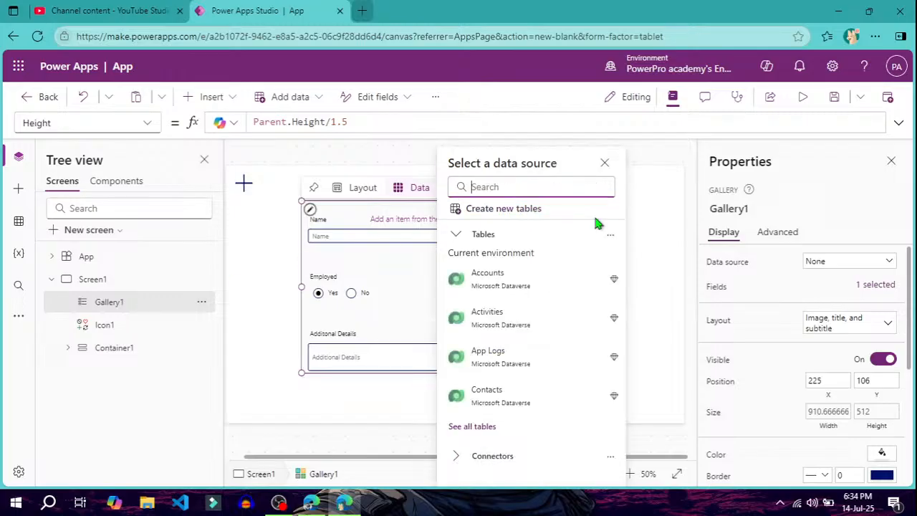
pyautogui.click(604, 161)
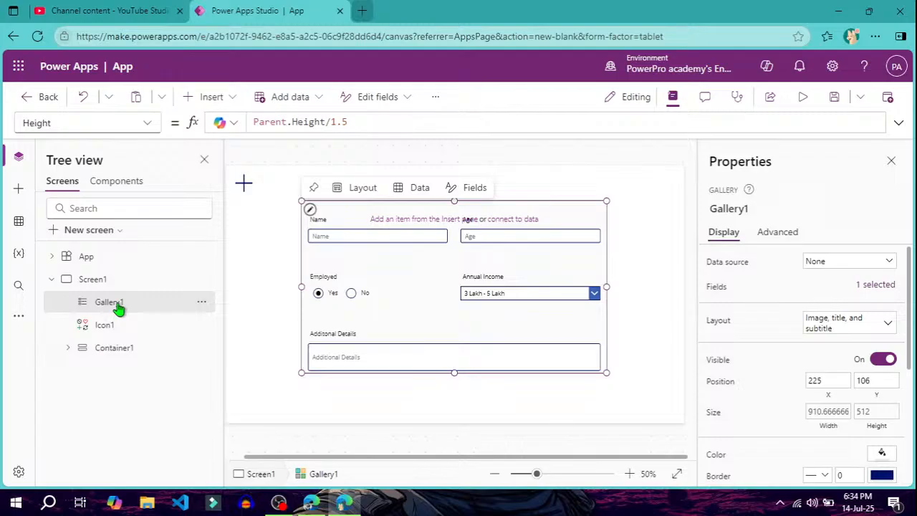
pyautogui.click(310, 211)
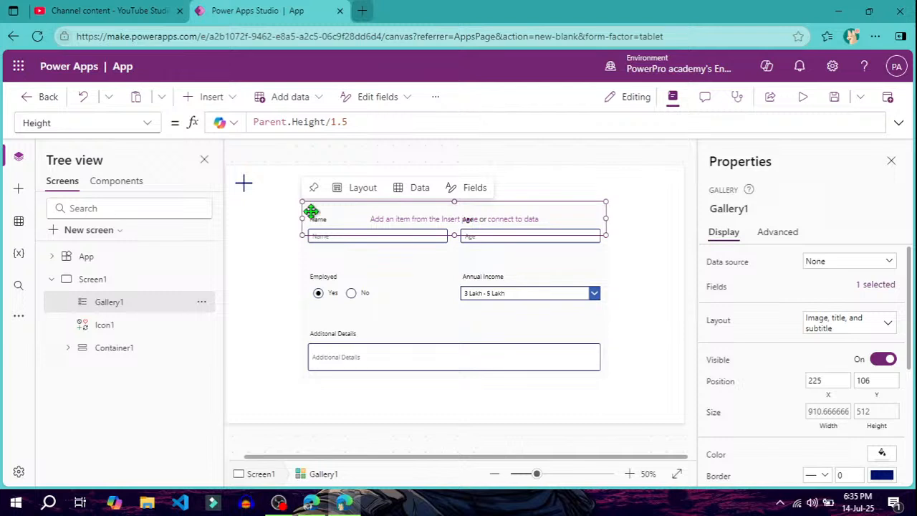
pyautogui.hotkey('ctrl', 'v')
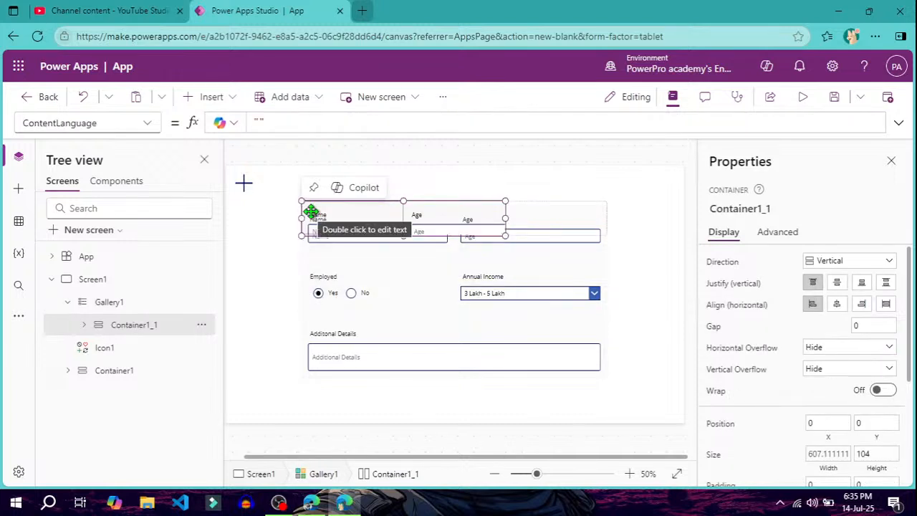
pyautogui.click(132, 379)
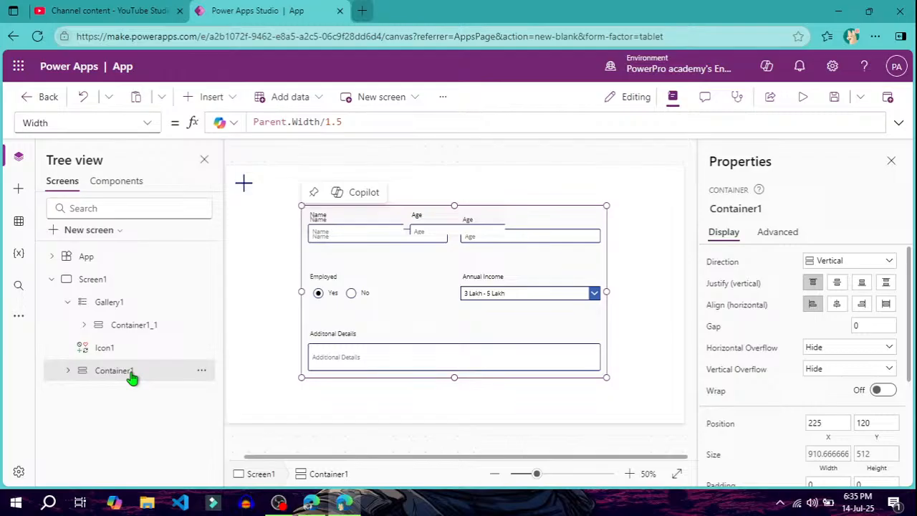
pyautogui.press('Delete')
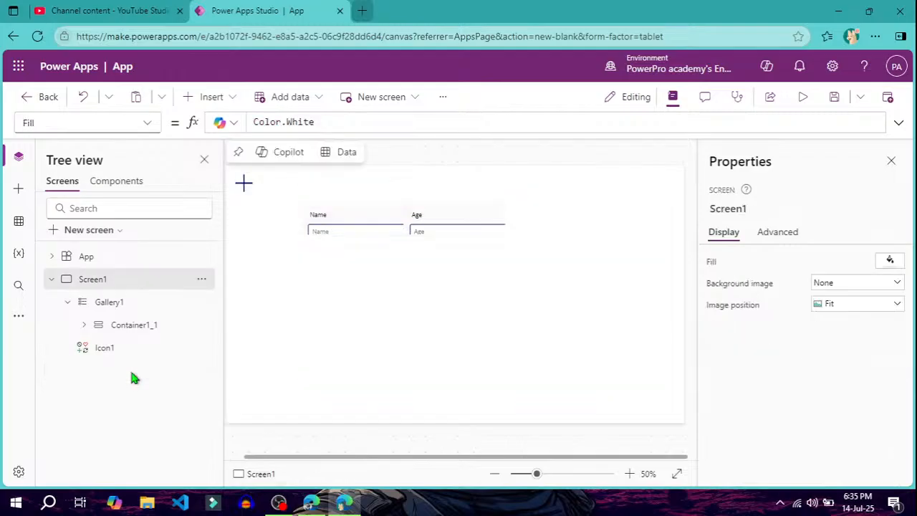
# - Set the Width property of Container1_1 inside Gallery1 to the formula Parent.Width
pyautogui.click(124, 301)
pyautogui.click(133, 326)
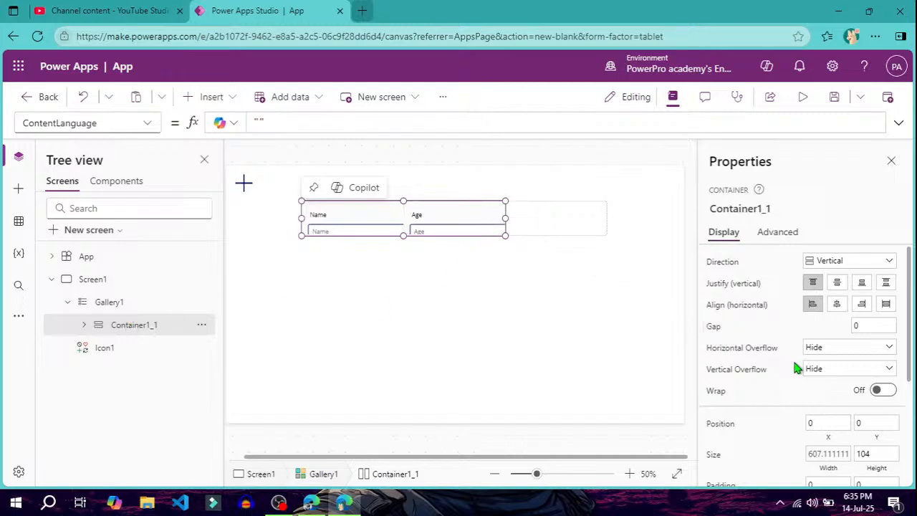
pyautogui.scroll(-5, 797, 367)
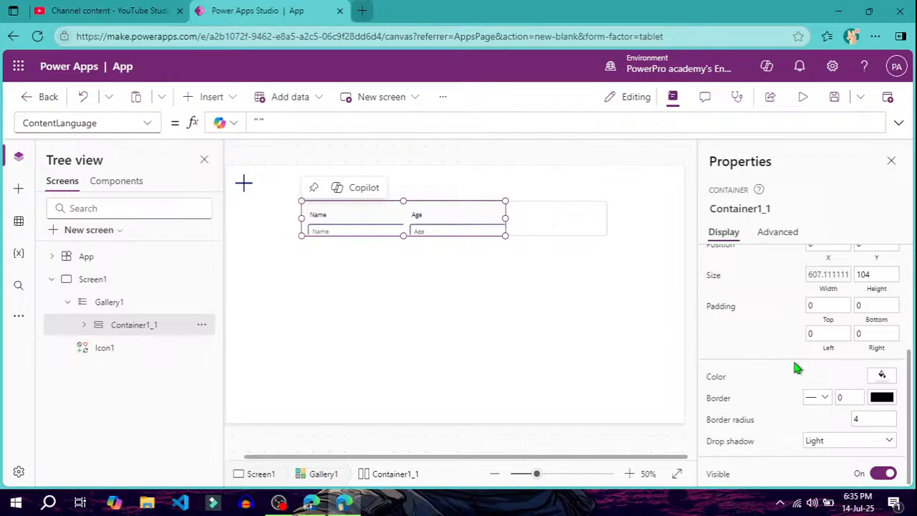
pyautogui.click(831, 290)
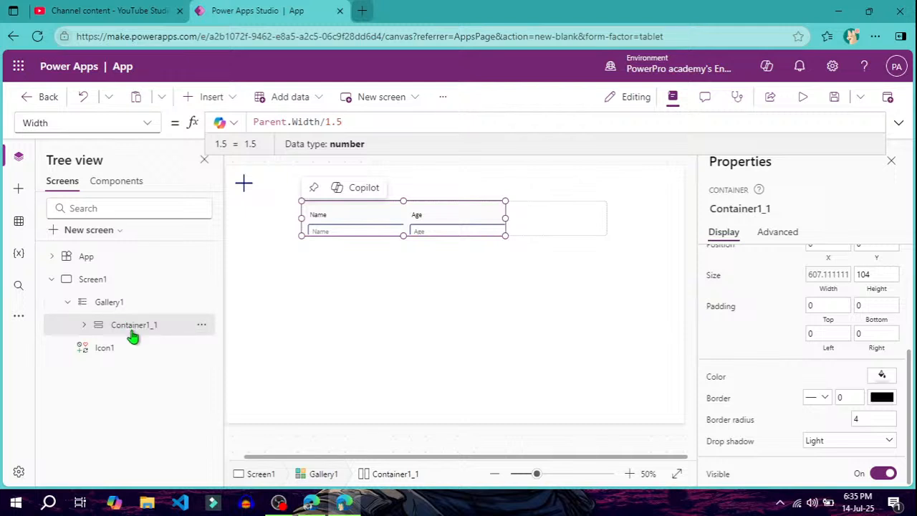
pyautogui.doubleClick(356, 123)
pyautogui.press('BackSpace')
pyautogui.press('BackSpace')
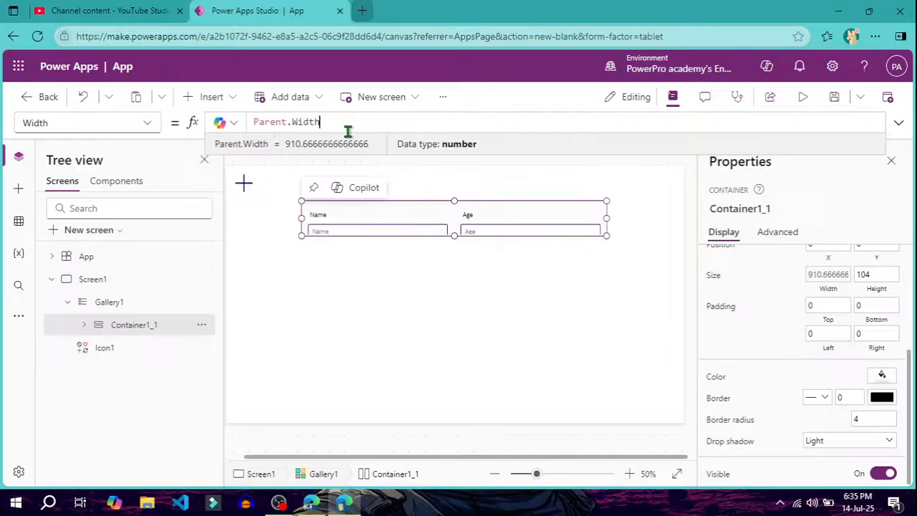
# - Set the Height property of Container1_1 inside Gallery1 to the formula Parent.Height
pyautogui.click(147, 125)
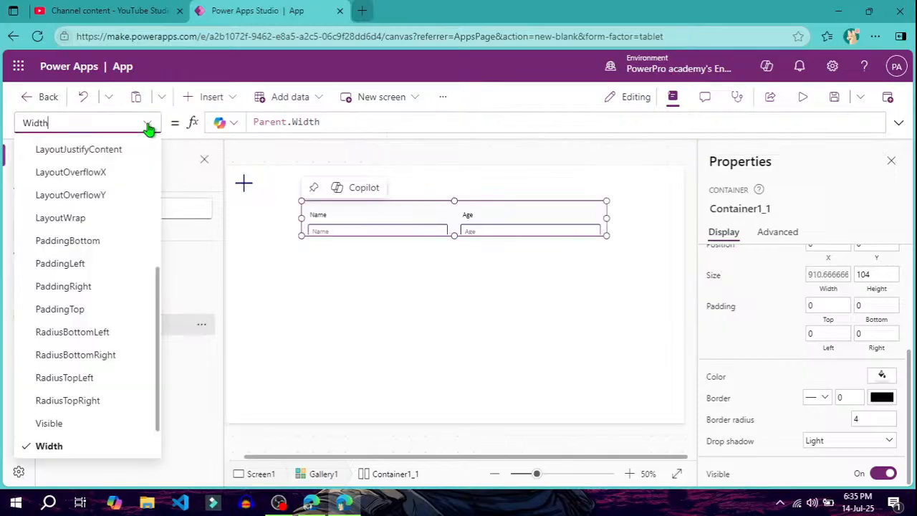
pyautogui.scroll(5, 75, 326)
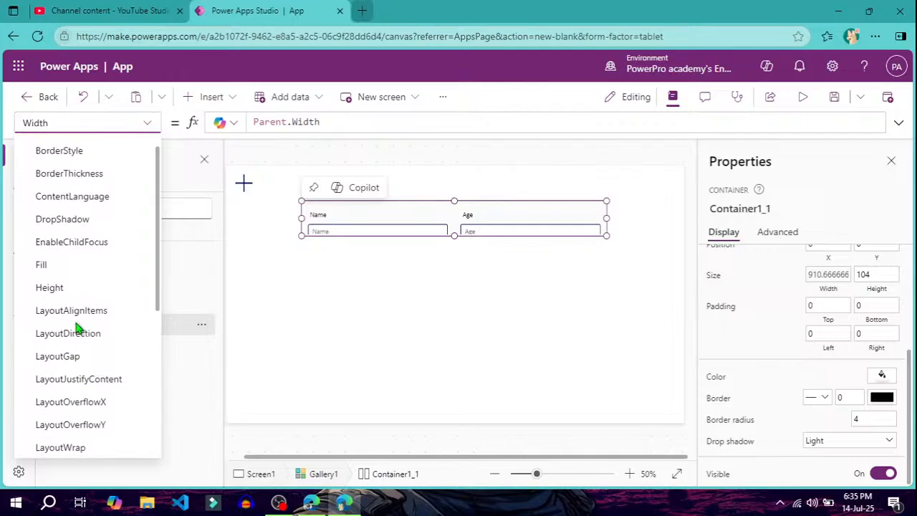
pyautogui.click(66, 289)
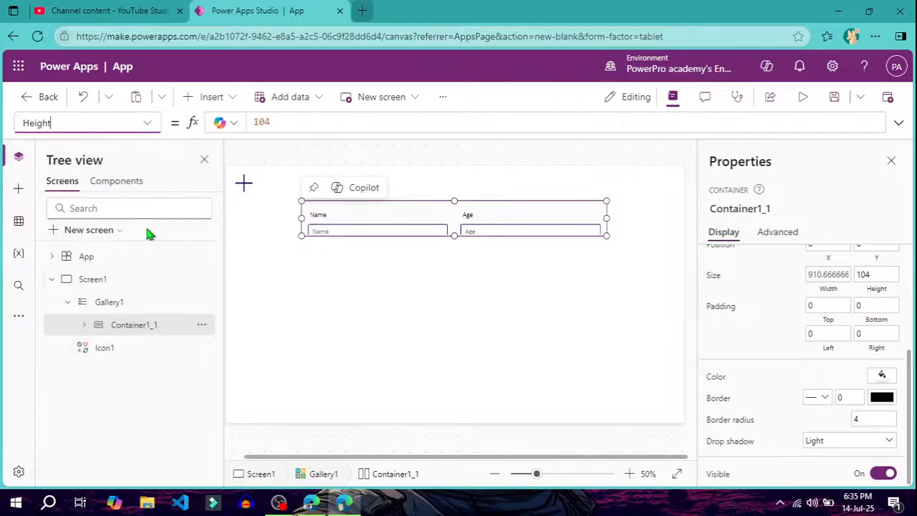
pyautogui.doubleClick(280, 122)
pyautogui.write('pa')
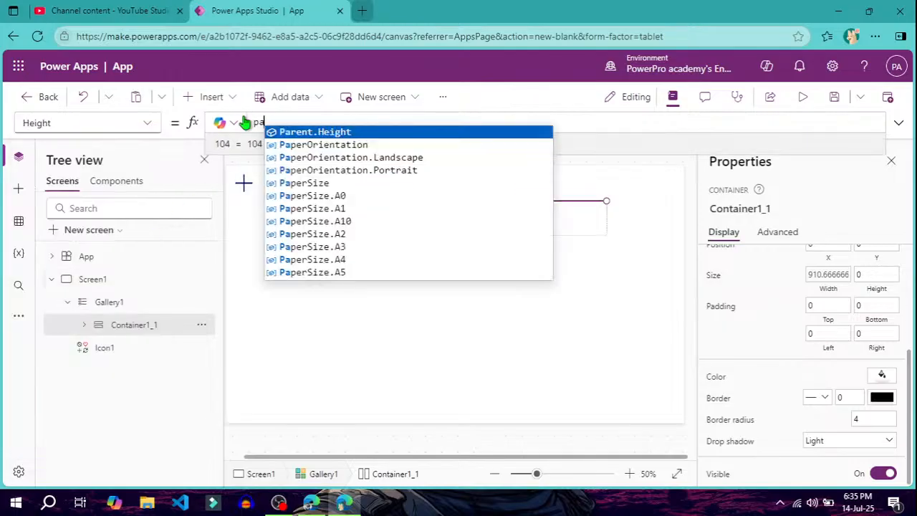
pyautogui.write('rent')
pyautogui.press('Down')
pyautogui.press('Tab')
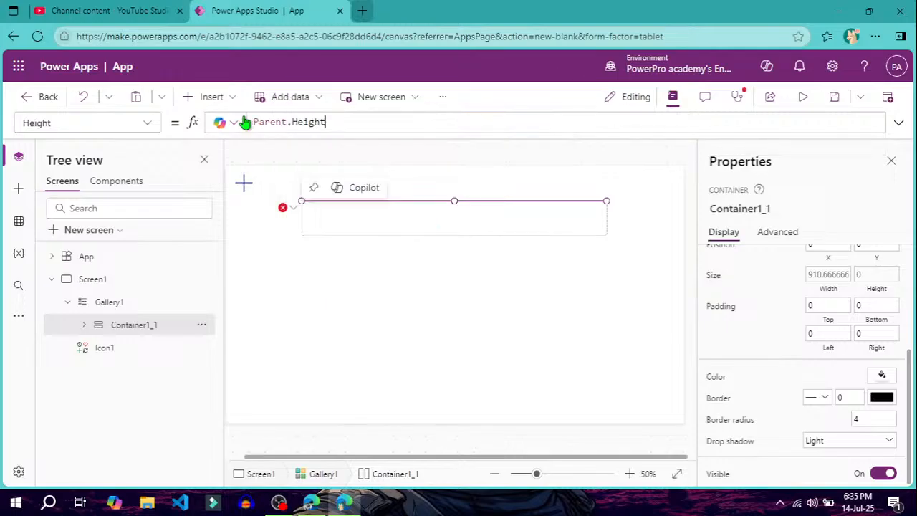
pyautogui.click(109, 302)
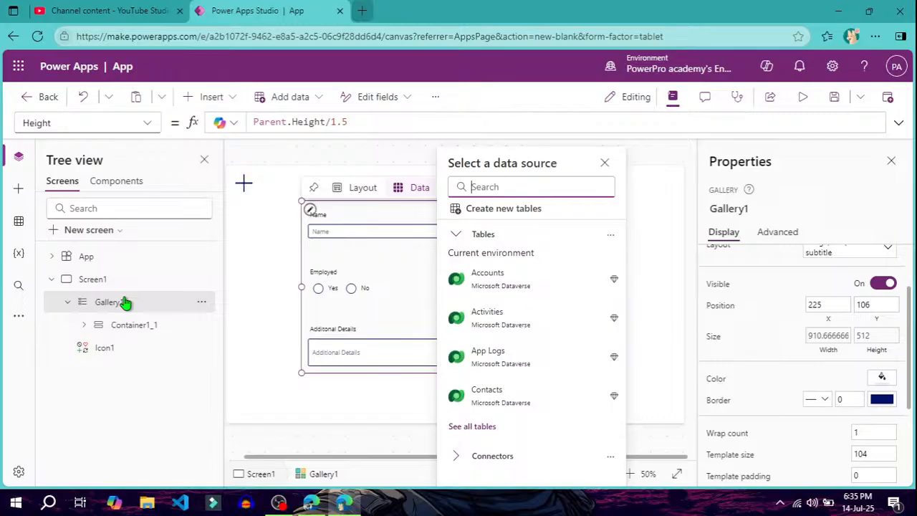
pyautogui.click(253, 318)
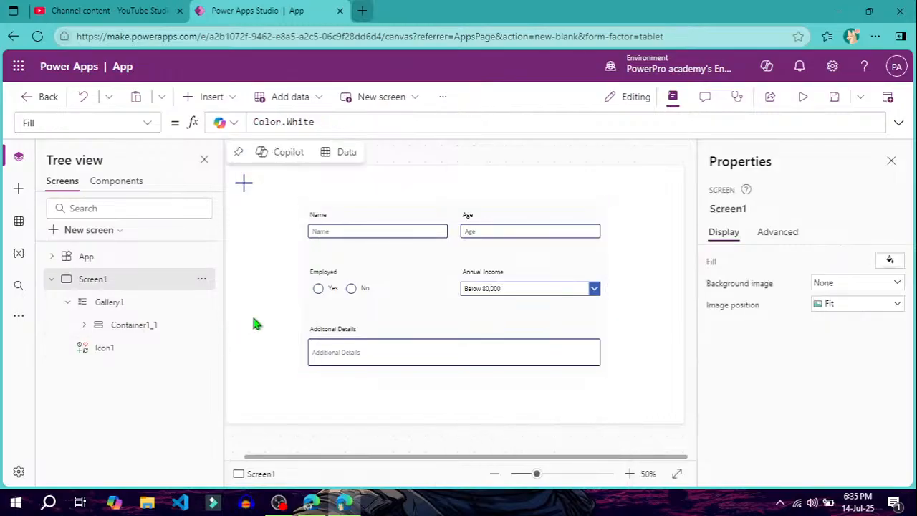
pyautogui.click(113, 303)
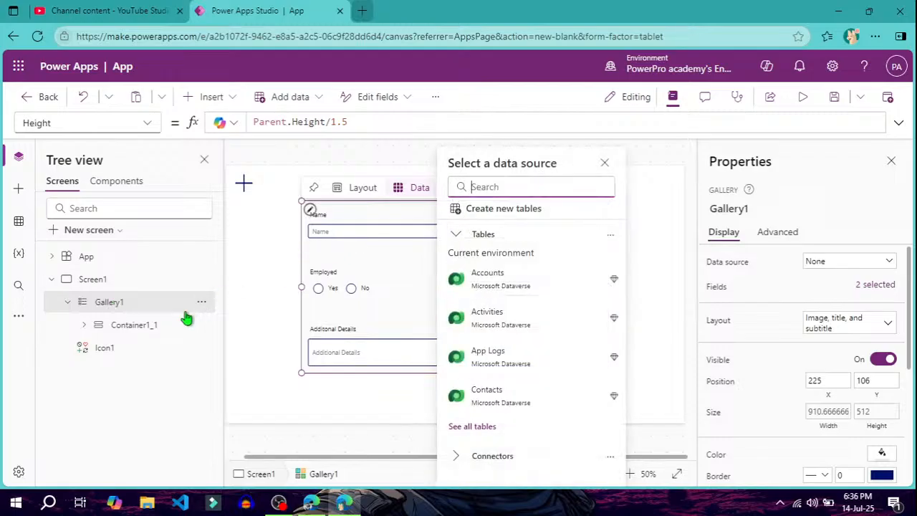
pyautogui.click(266, 239)
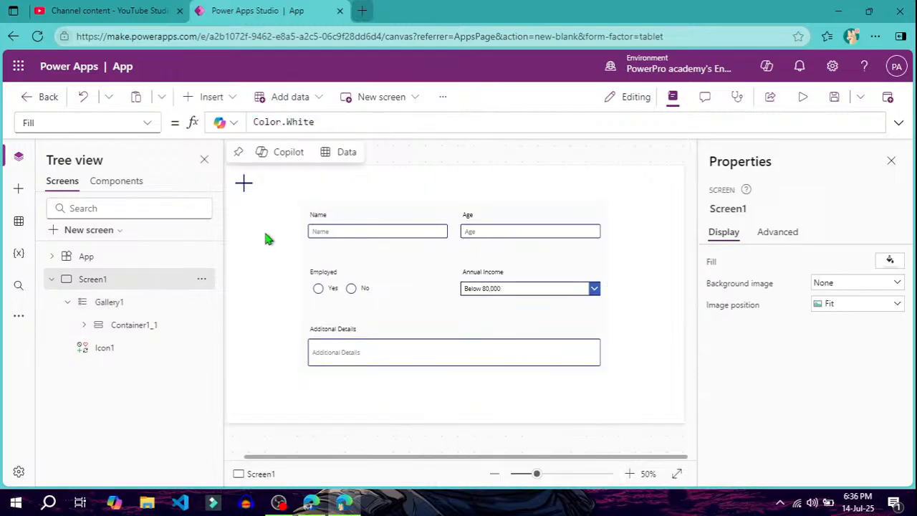
# - Preview the app to check how the form and the Add icon render, and return to editing
pyautogui.click(244, 183)
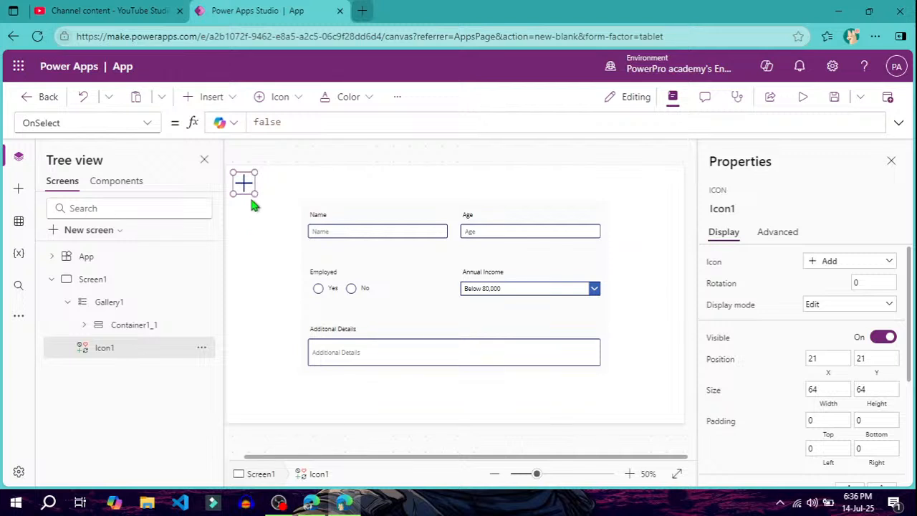
pyautogui.click(805, 98)
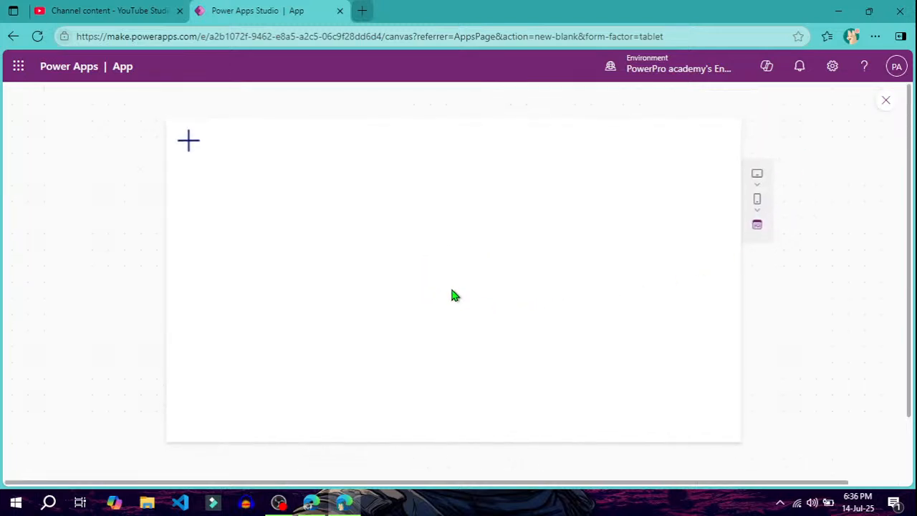
pyautogui.click(886, 101)
pyautogui.click(591, 327)
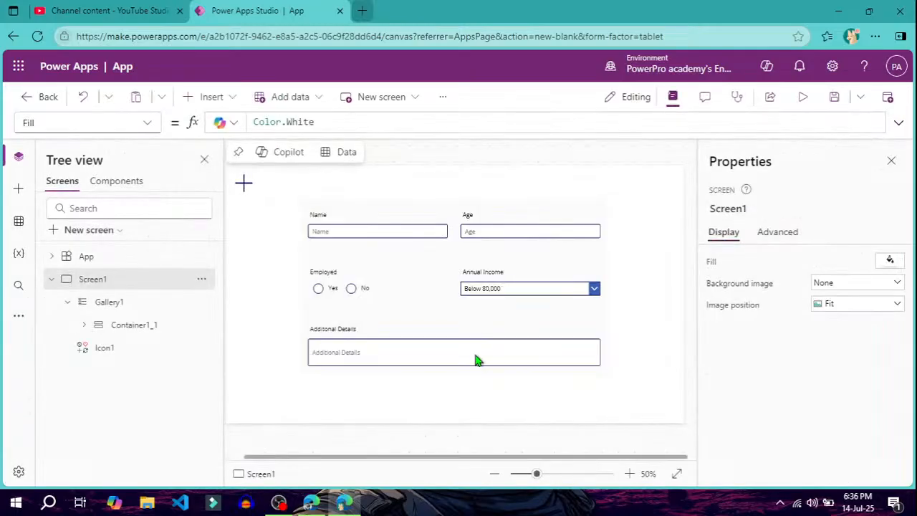
# - Examine Gallery1's display properties, including its data source, template size and scrollbar settings
pyautogui.click(103, 308)
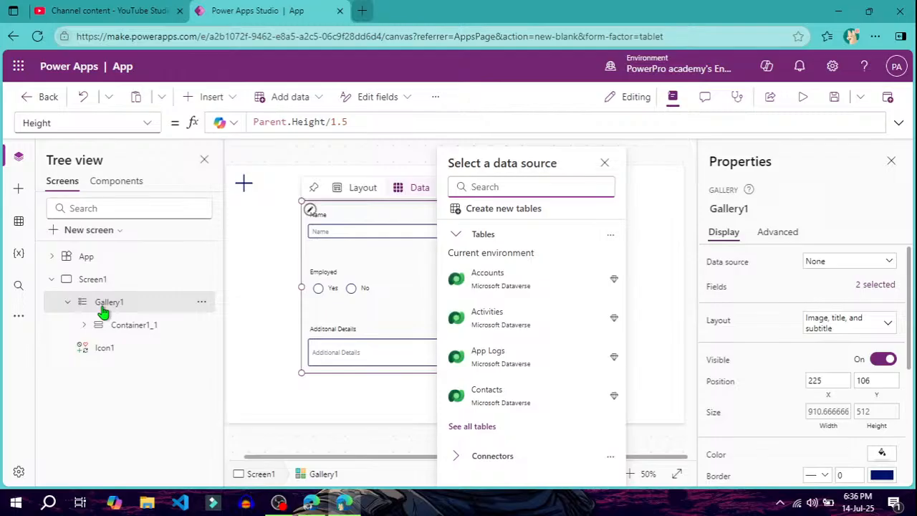
pyautogui.click(275, 306)
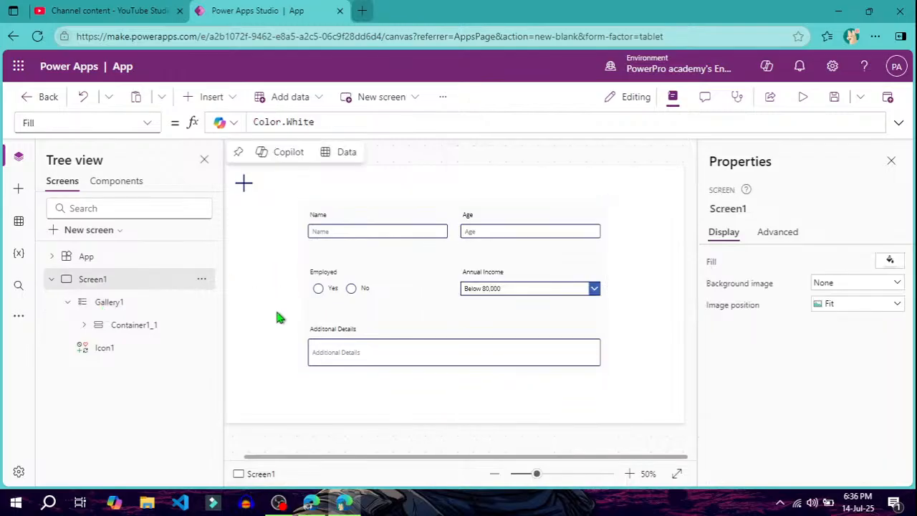
pyautogui.click(123, 303)
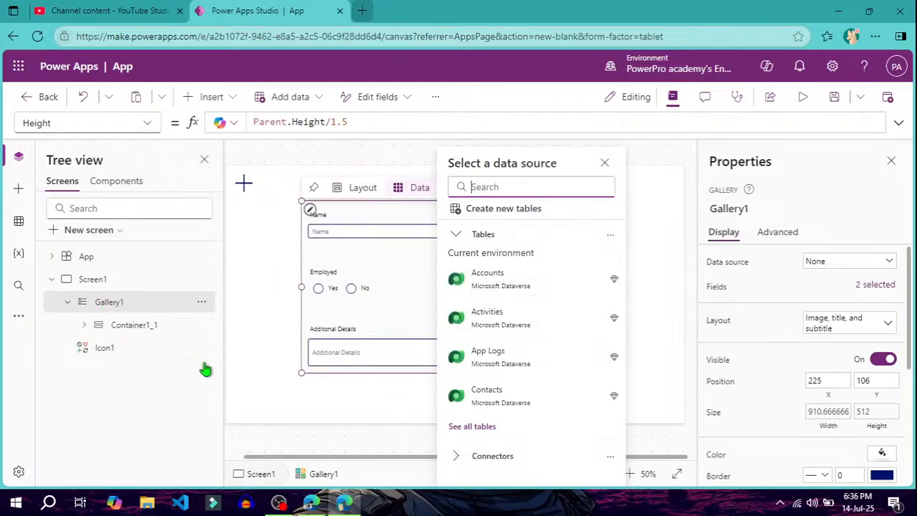
pyautogui.click(605, 164)
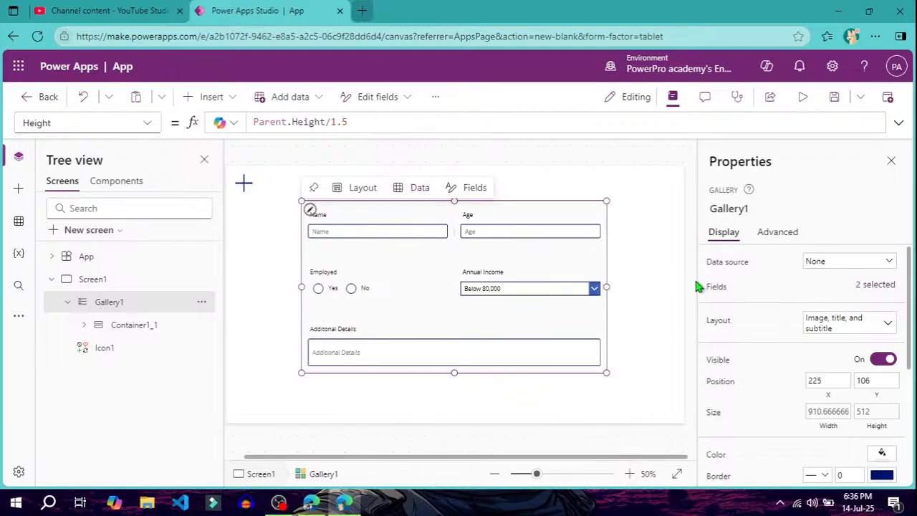
pyautogui.scroll(-2, 761, 336)
pyautogui.scroll(-4, 761, 336)
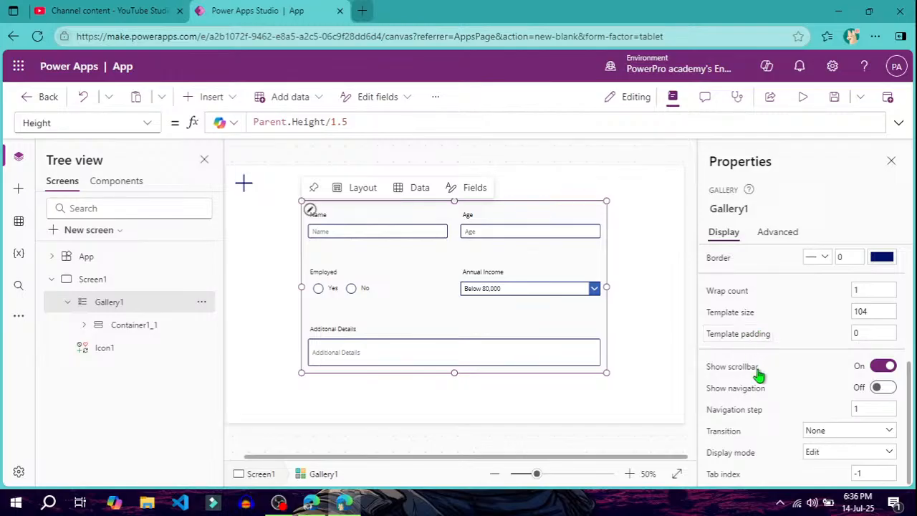
pyautogui.click(653, 303)
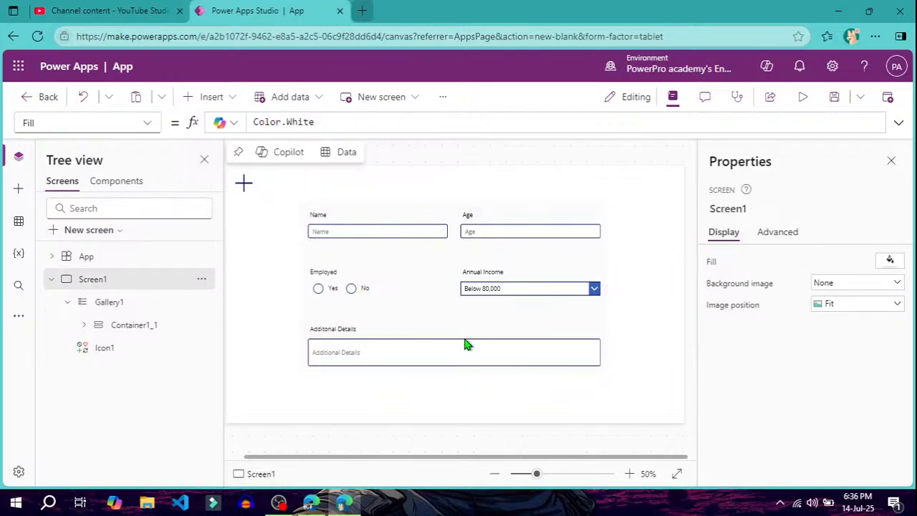
pyautogui.click(403, 262)
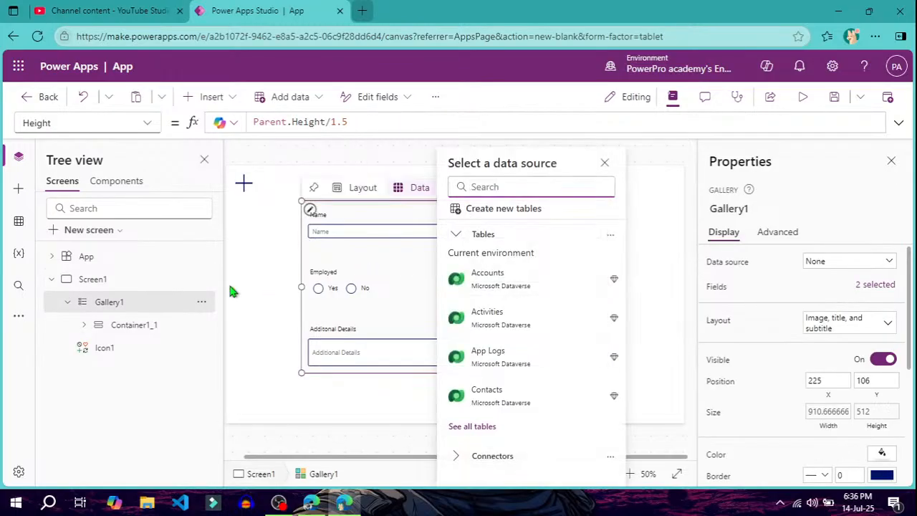
# - Run the app preview again to check whether Gallery1 renders, and return to the editor
pyautogui.click(801, 97)
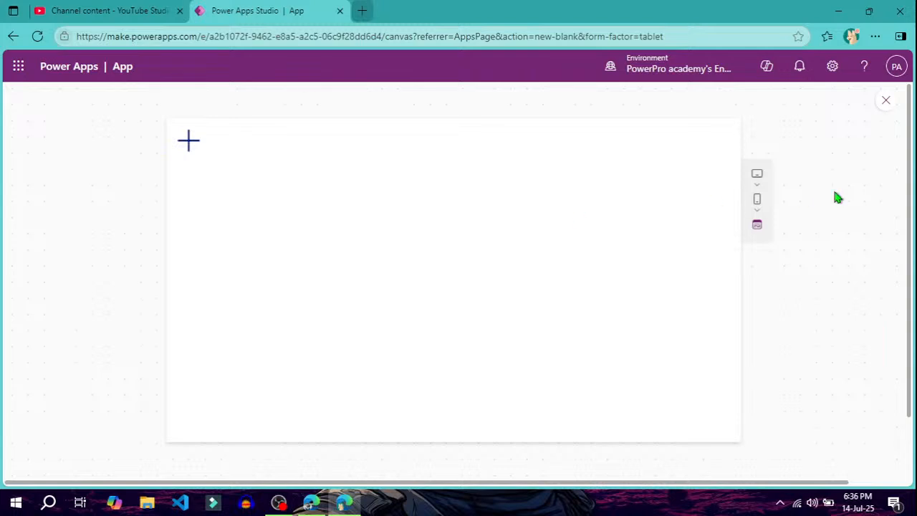
pyautogui.click(886, 99)
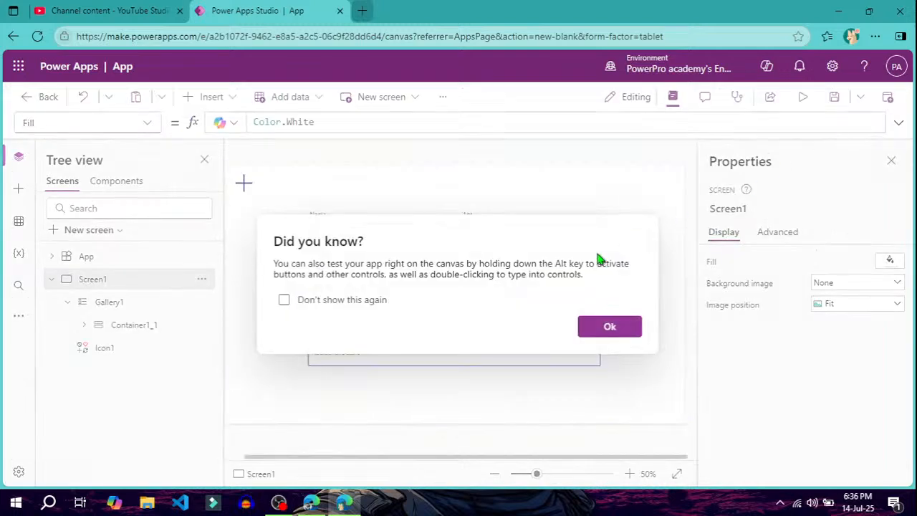
pyautogui.click(609, 327)
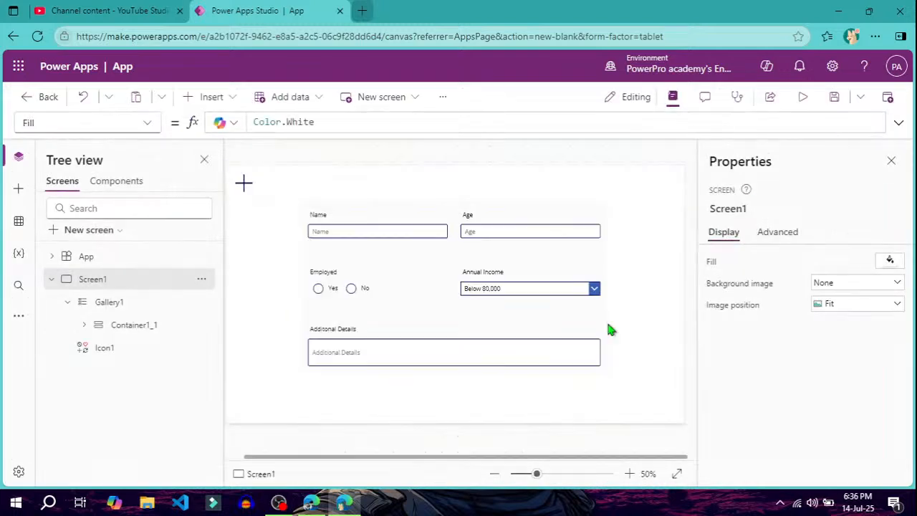
# - Set Gallery1's fill color to the standard green RGBA(54, 176, 75, 1)
pyautogui.click(119, 310)
pyautogui.scroll(-3, 766, 386)
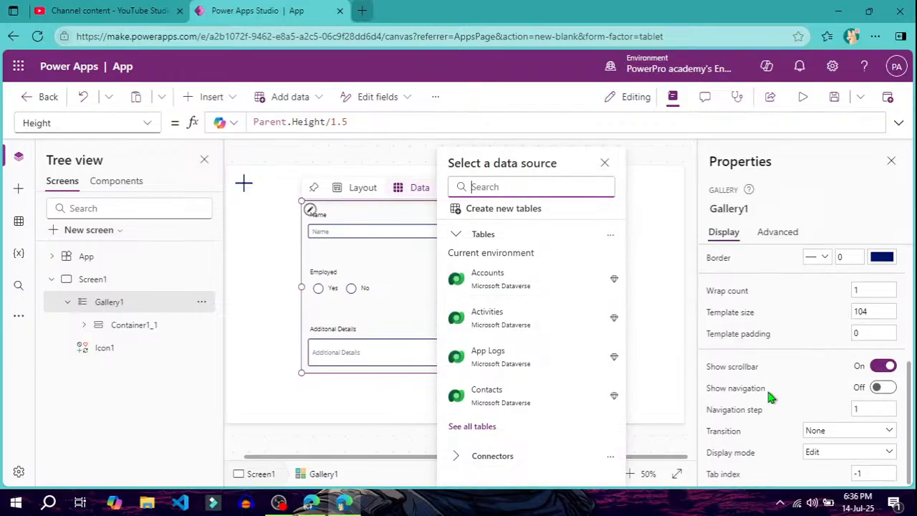
pyautogui.scroll(3, 775, 369)
pyautogui.click(882, 288)
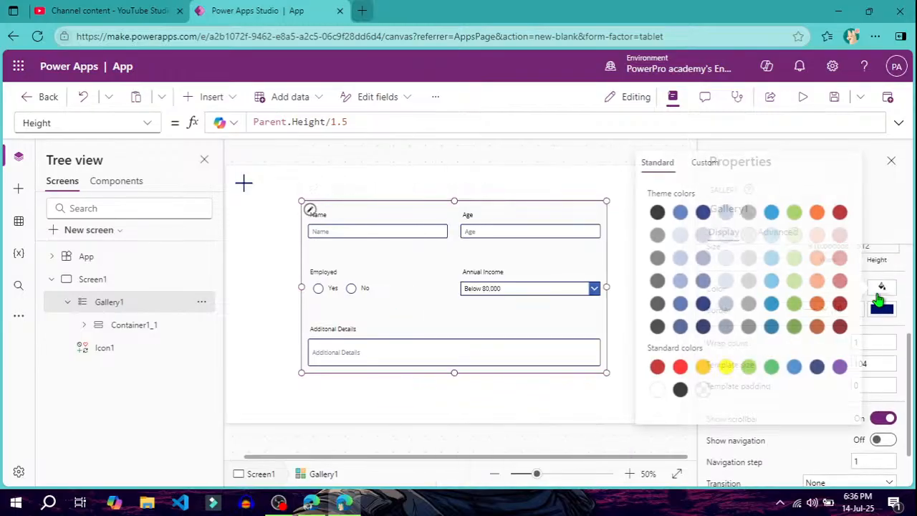
pyautogui.click(769, 366)
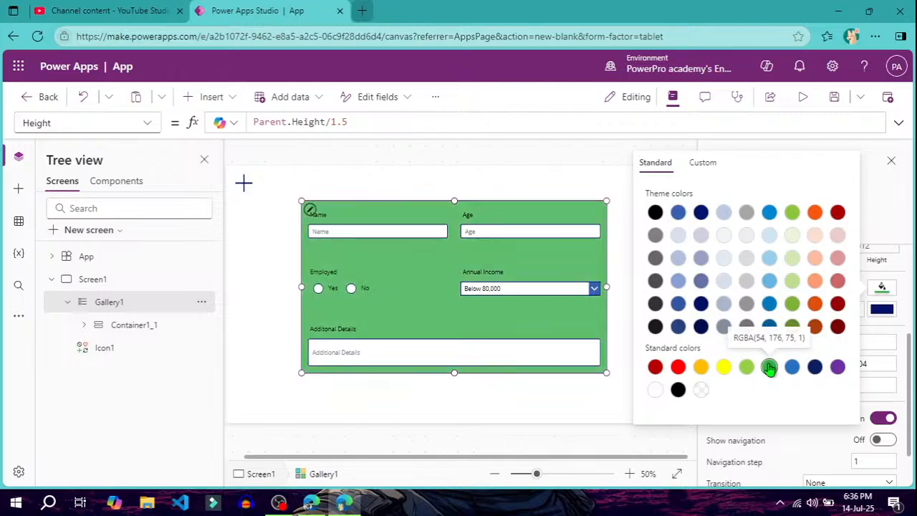
# - Preview the app to check the green gallery area, and return to the editor
pyautogui.click(803, 97)
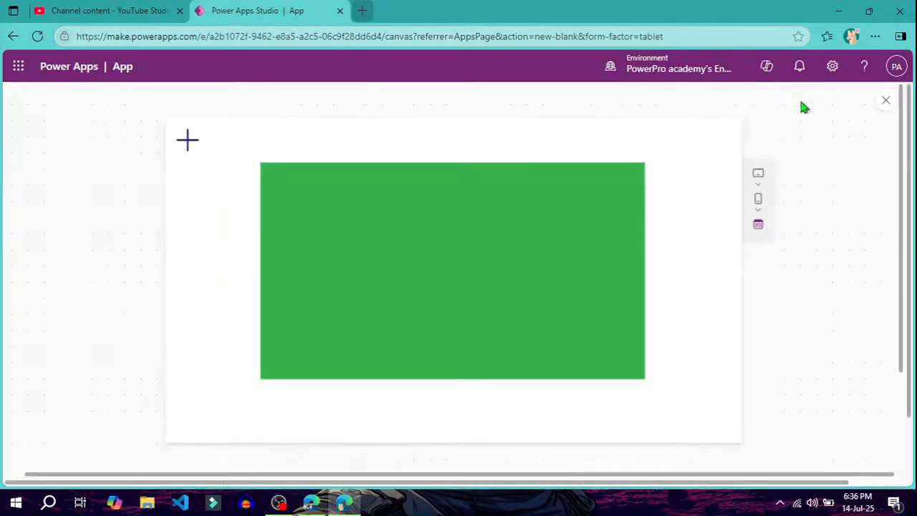
pyautogui.click(887, 101)
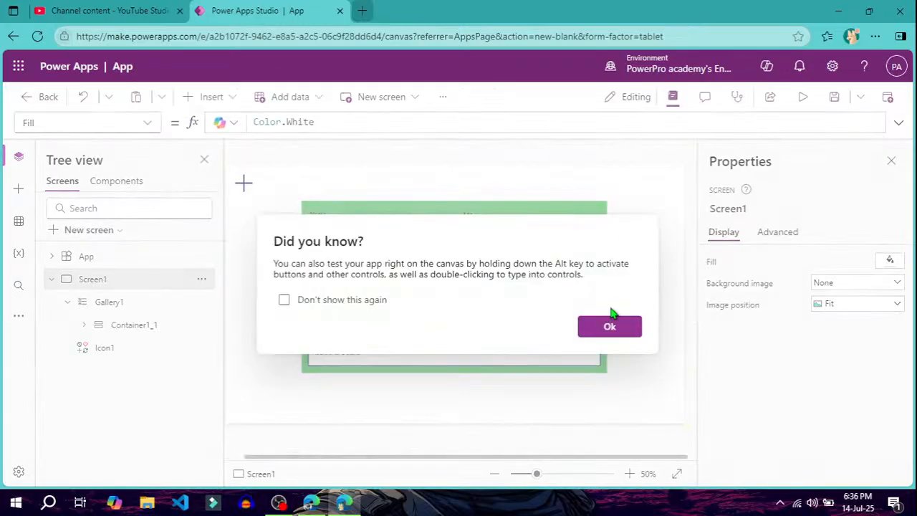
pyautogui.click(607, 330)
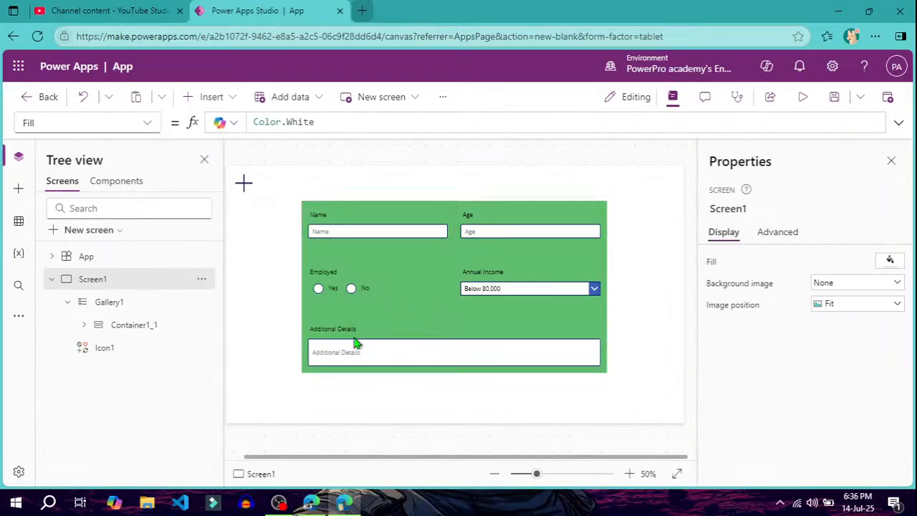
# - Reorder Container1_1 inside Gallery1 by bringing it to the front
pyautogui.click(135, 334)
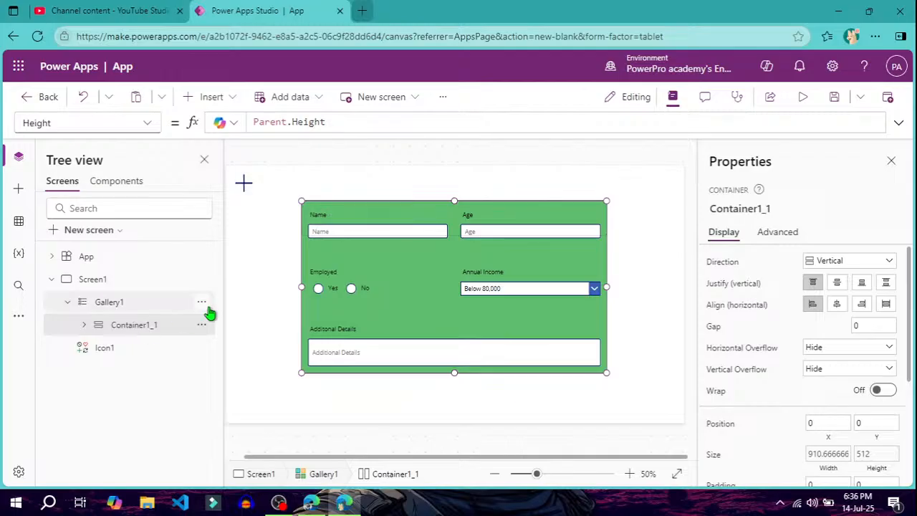
pyautogui.rightClick(159, 325)
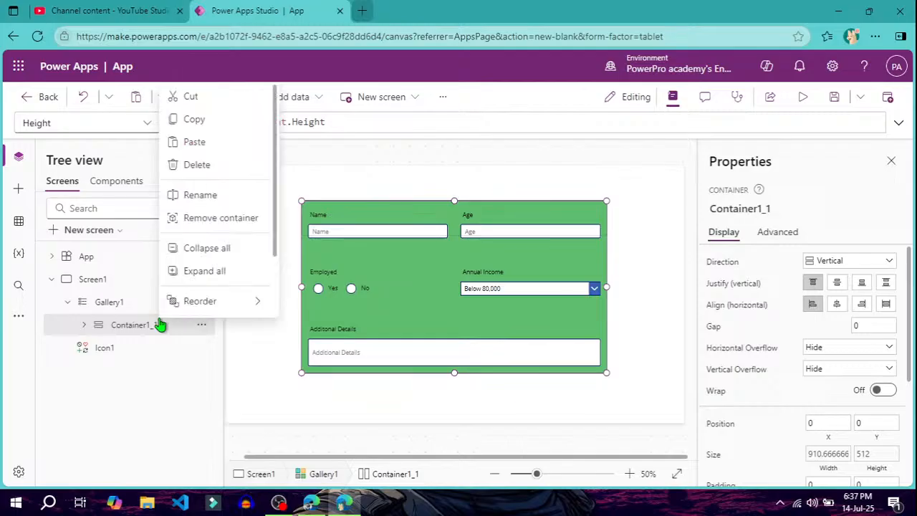
pyautogui.moveTo(235, 306)
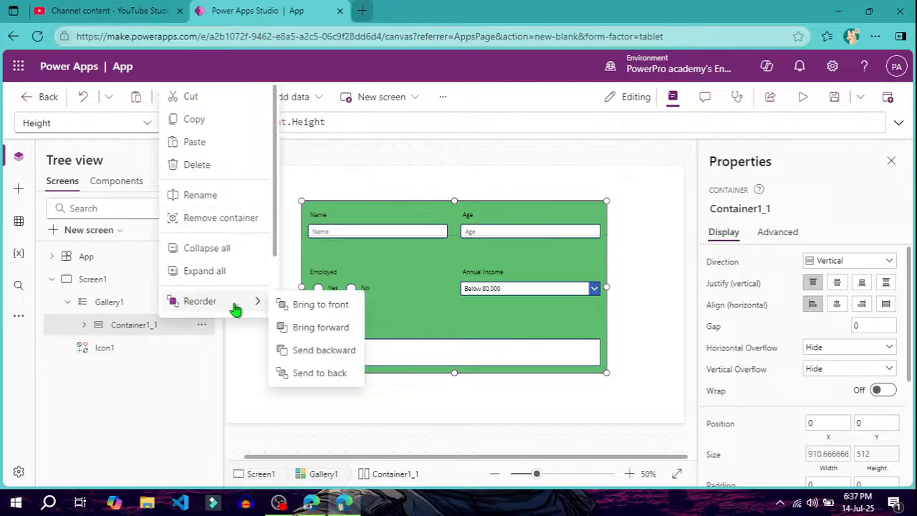
pyautogui.click(298, 306)
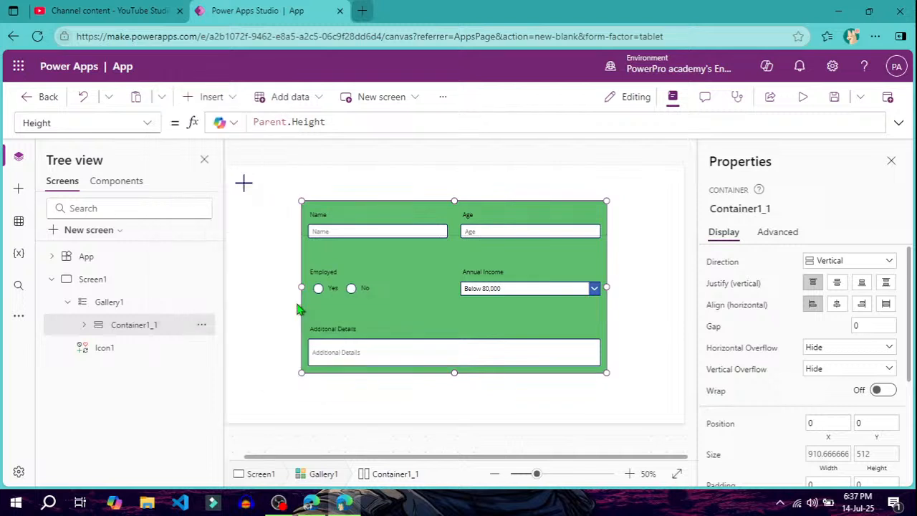
# - Preview the app to check whether the reordered container shows, and return to editing
pyautogui.click(805, 107)
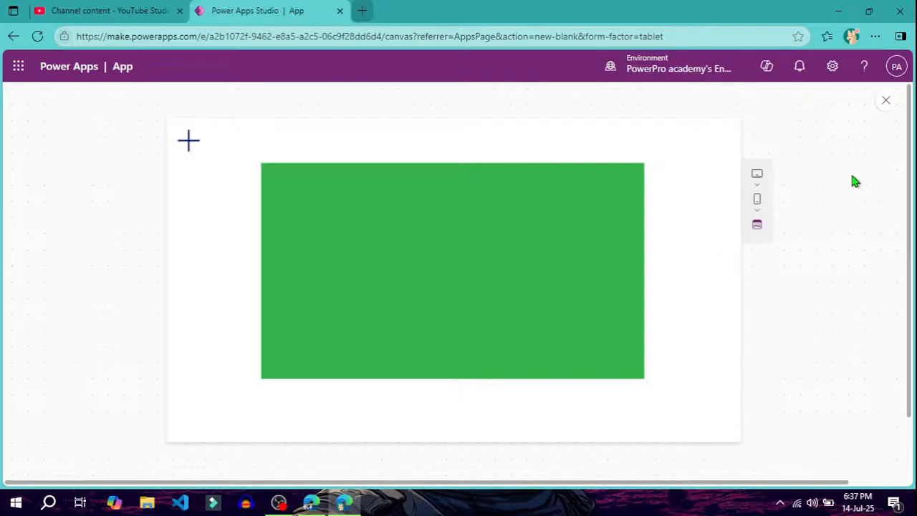
pyautogui.click(886, 106)
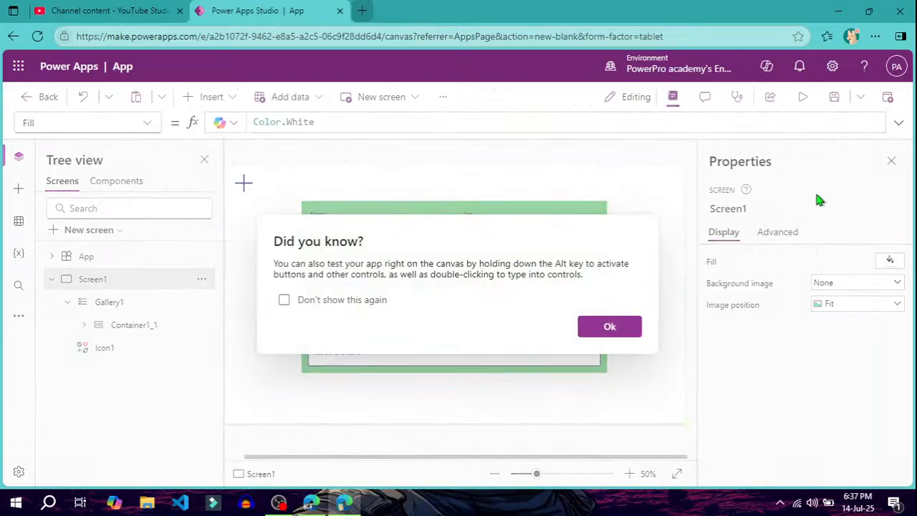
pyautogui.click(611, 328)
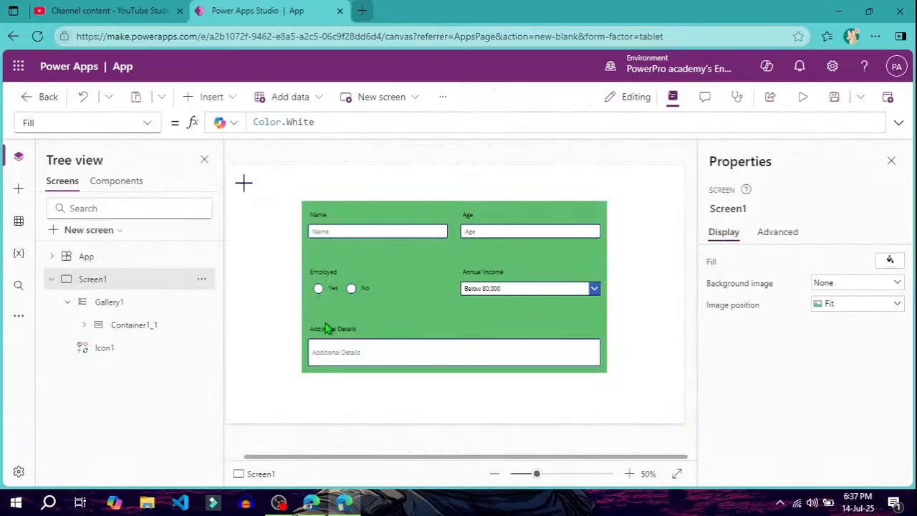
# - Set Gallery1's fill color back to transparent
pyautogui.click(113, 300)
pyautogui.scroll(-3, 804, 380)
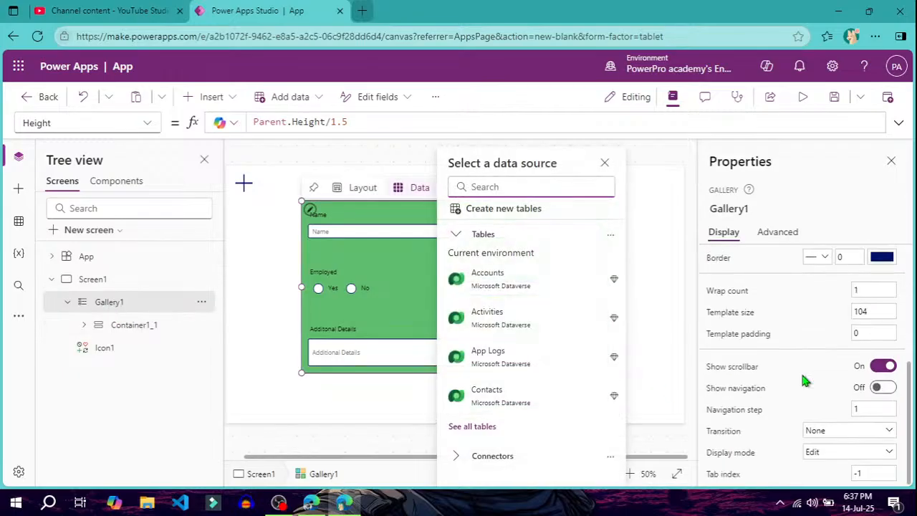
pyautogui.scroll(1, 810, 376)
pyautogui.click(886, 330)
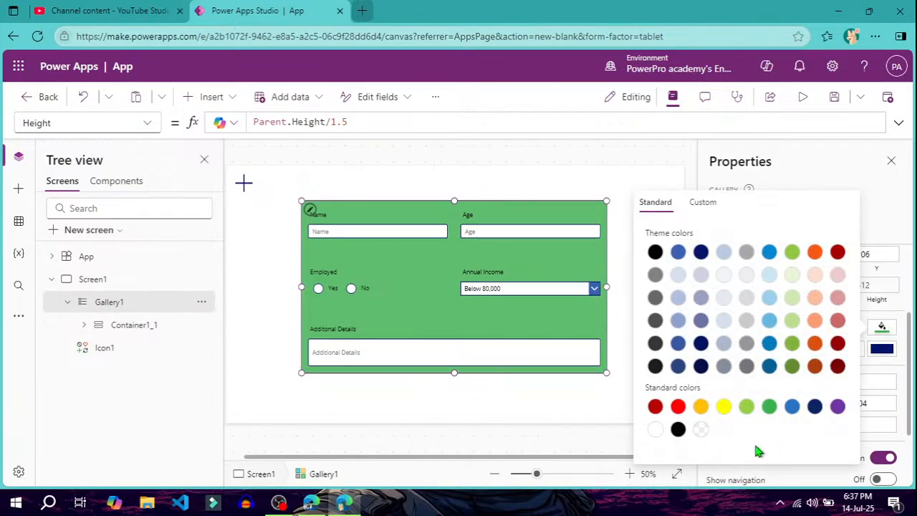
pyautogui.click(701, 430)
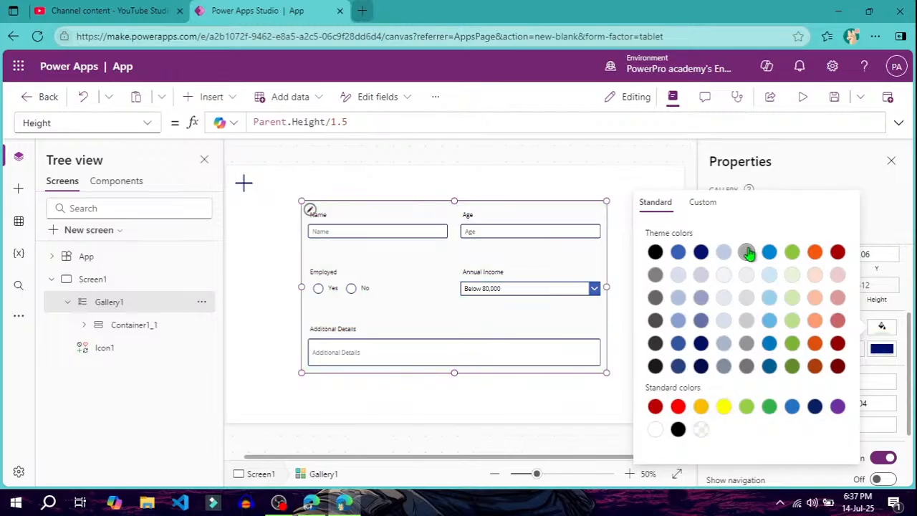
pyautogui.click(833, 180)
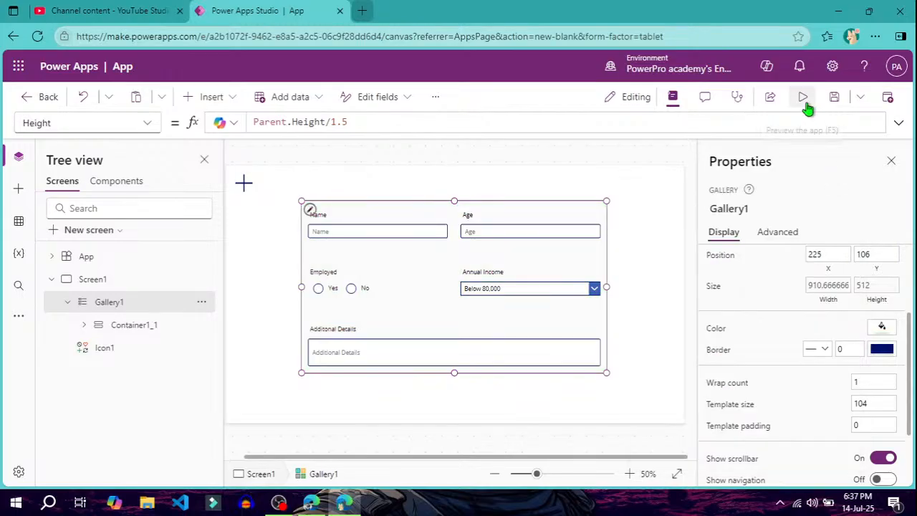
# - Preview the app with the transparent gallery, and return to the editor
pyautogui.click(803, 98)
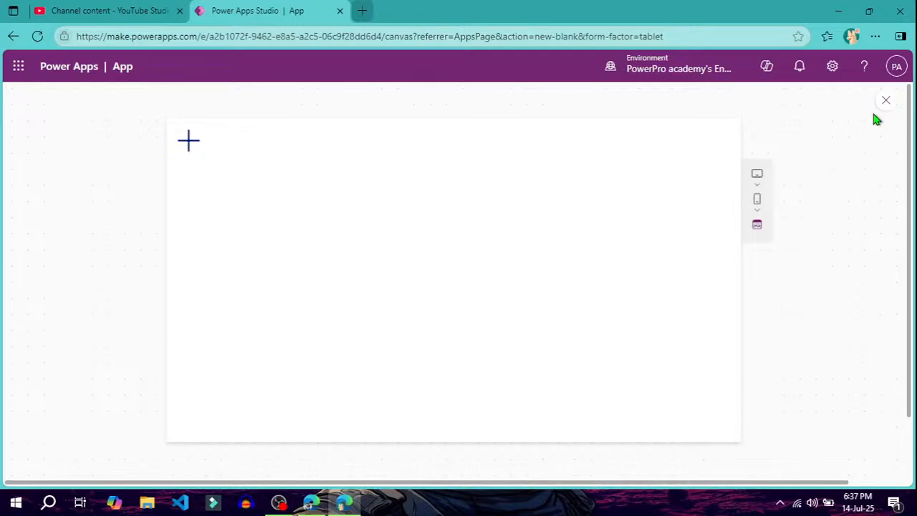
pyautogui.click(889, 102)
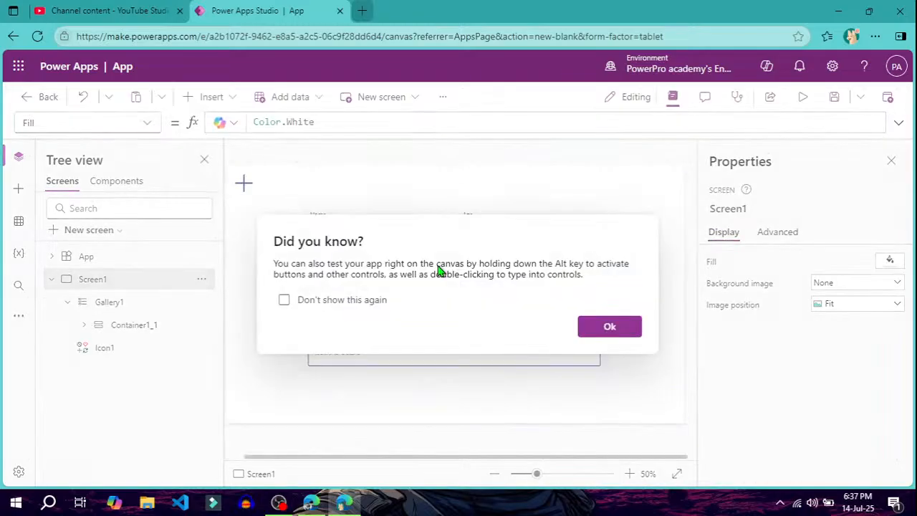
pyautogui.click(606, 337)
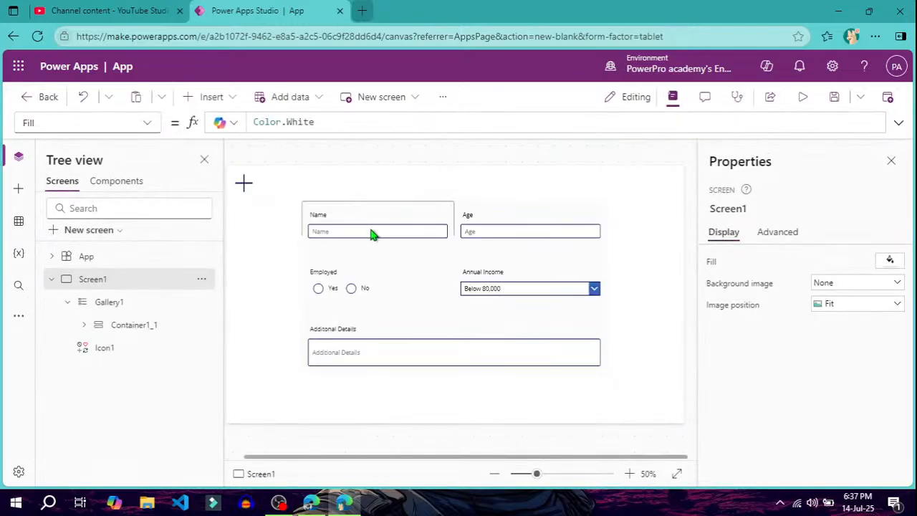
# - Examine the display properties of Container1_1 and its parent Gallery1, including layout, size, color and visibility
pyautogui.click(110, 323)
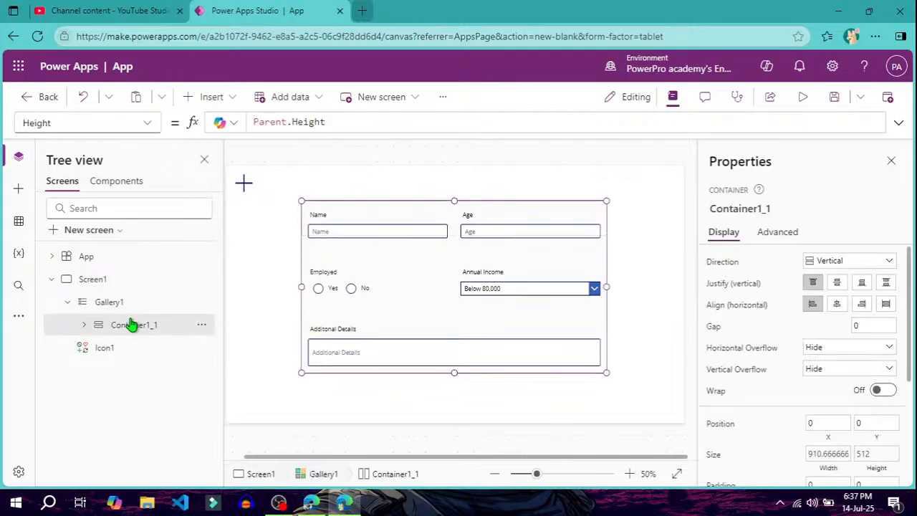
pyautogui.scroll(-4, 778, 391)
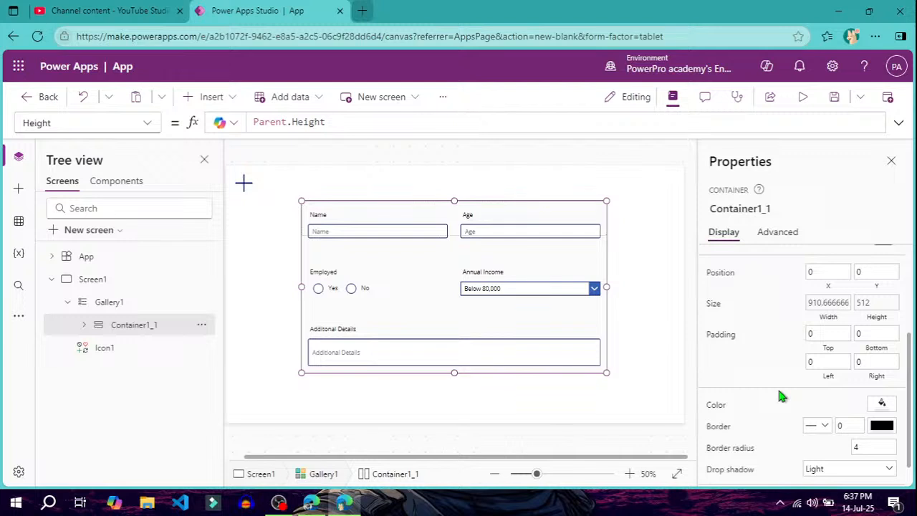
pyautogui.scroll(-1, 781, 397)
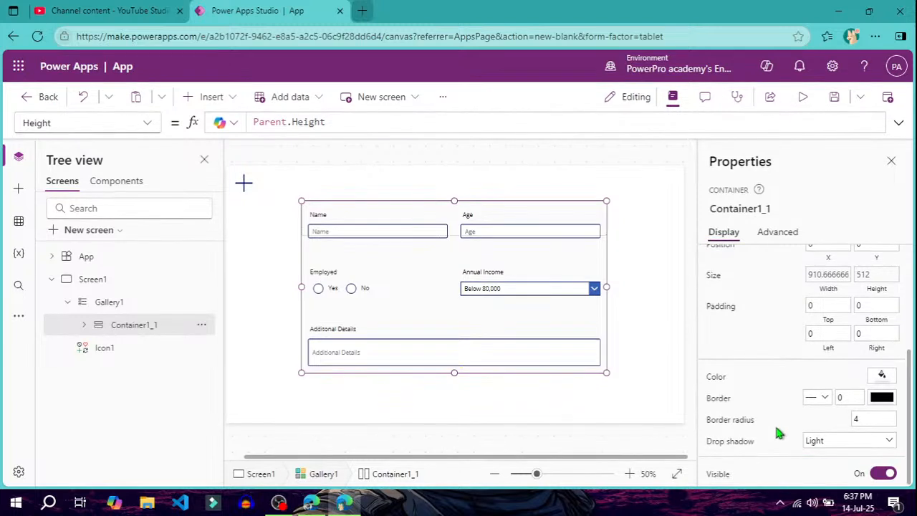
pyautogui.scroll(1, 779, 433)
pyautogui.scroll(5, 780, 433)
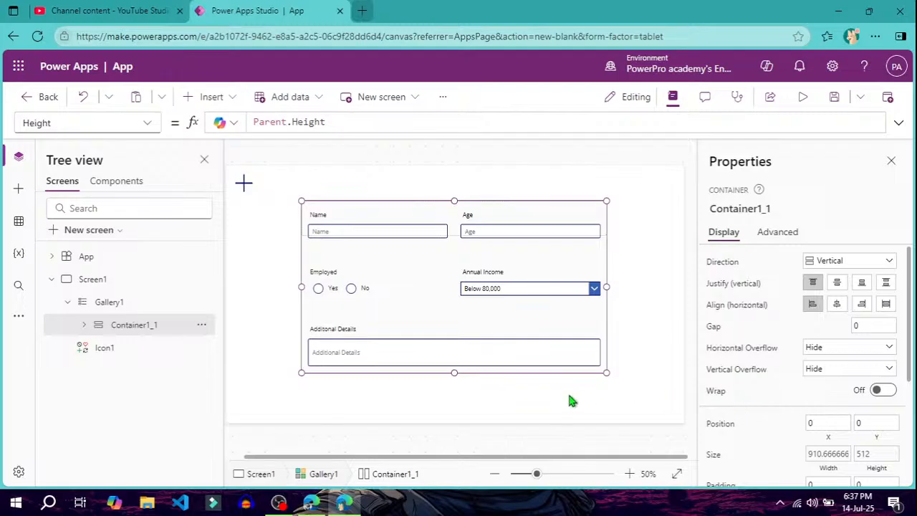
pyautogui.click(139, 309)
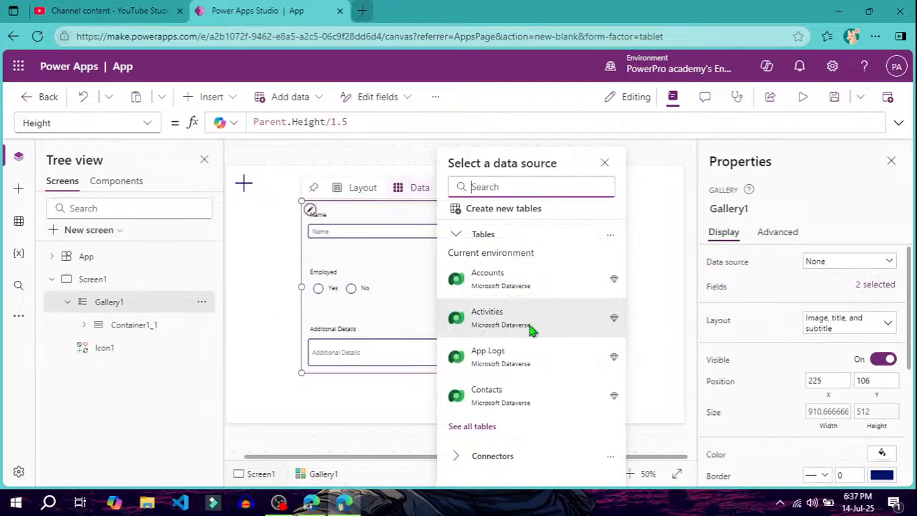
pyautogui.click(604, 164)
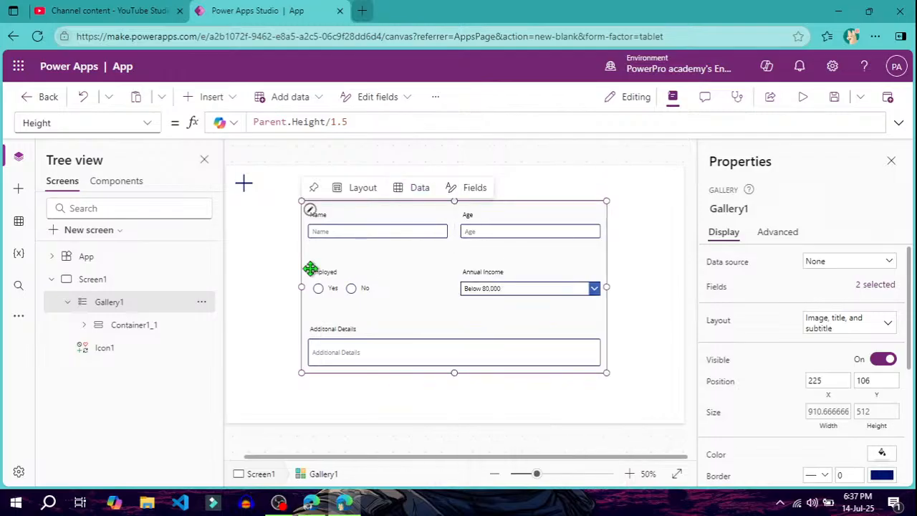
pyautogui.click(271, 266)
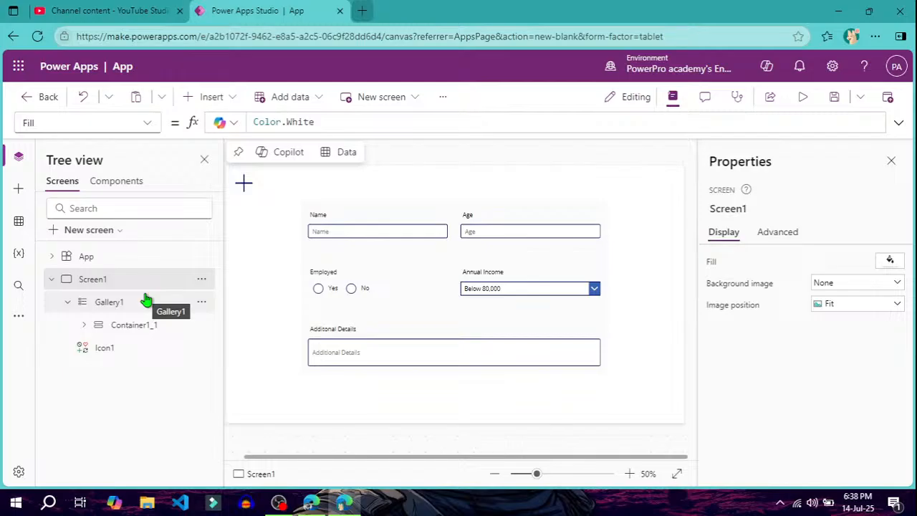
# - Open the Items formula of Gallery1
pyautogui.click(122, 302)
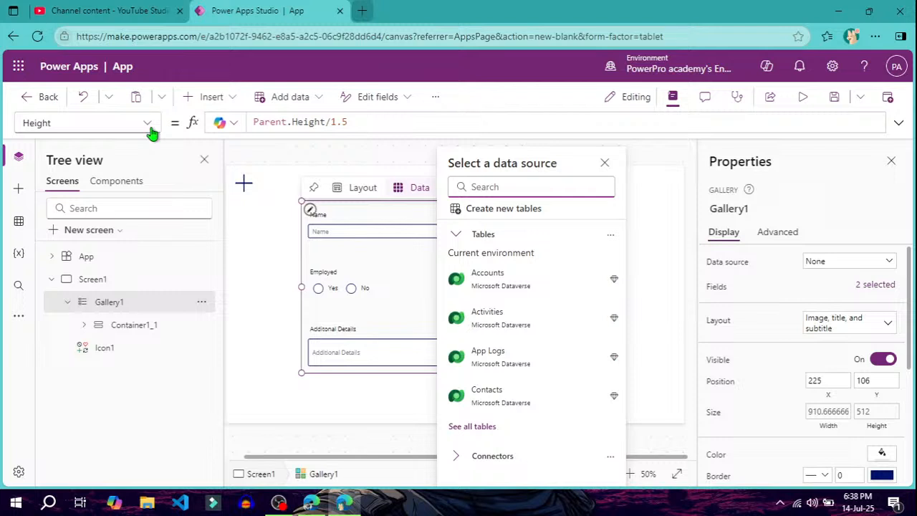
pyautogui.click(149, 126)
pyautogui.scroll(-3, 97, 334)
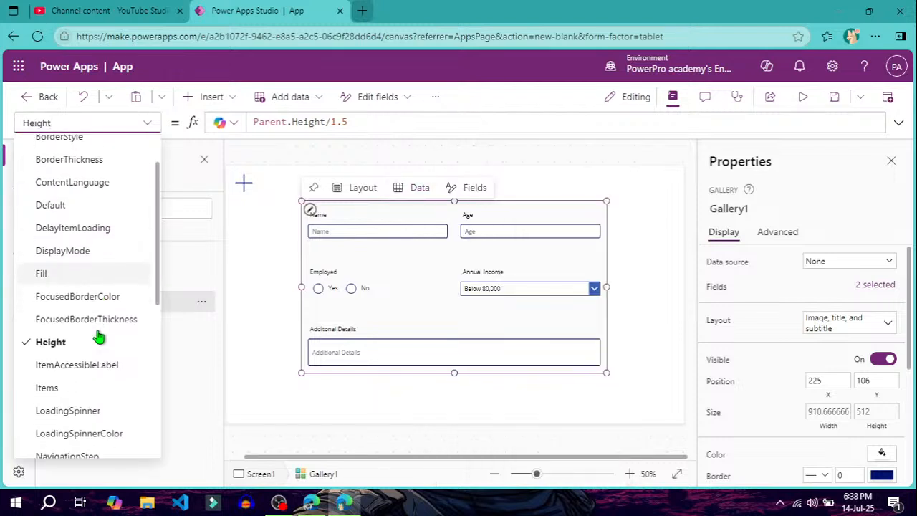
pyautogui.click(97, 376)
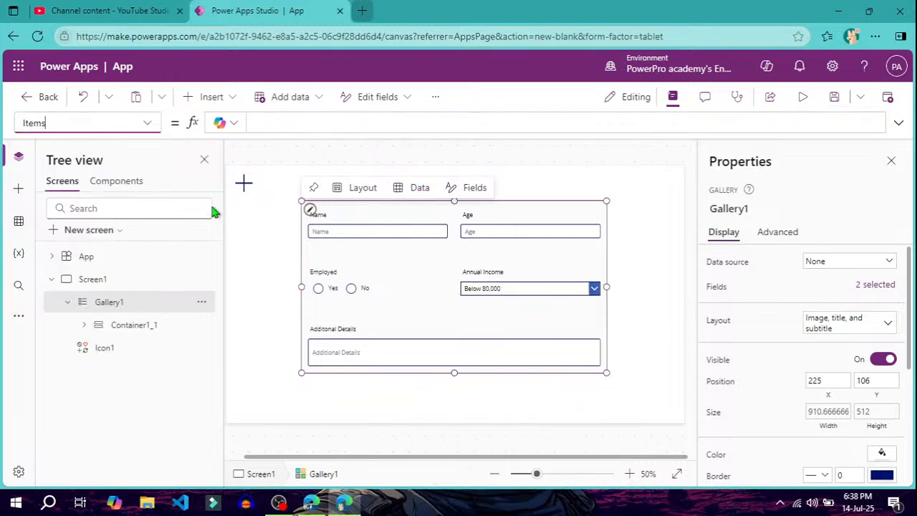
pyautogui.click(330, 120)
# - Preview the app with Gallery1's Items formula left empty, and return to the editor
pyautogui.click(804, 97)
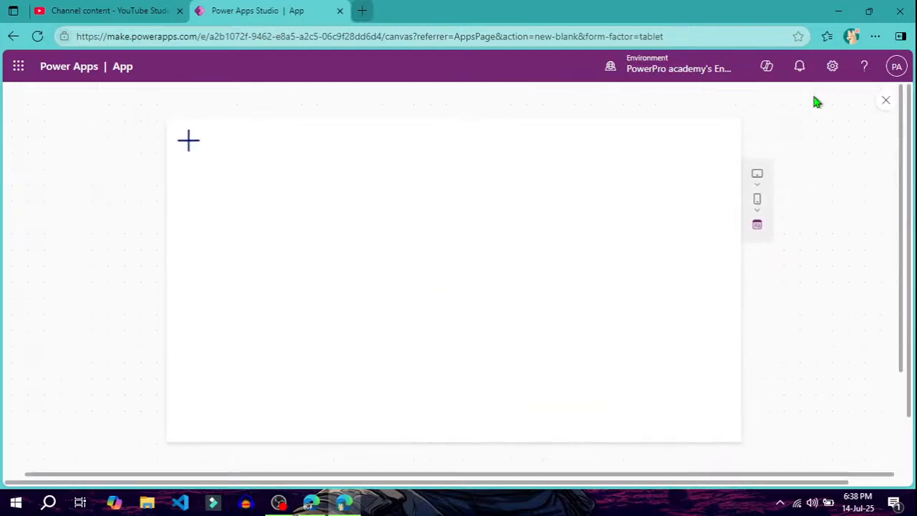
pyautogui.click(886, 105)
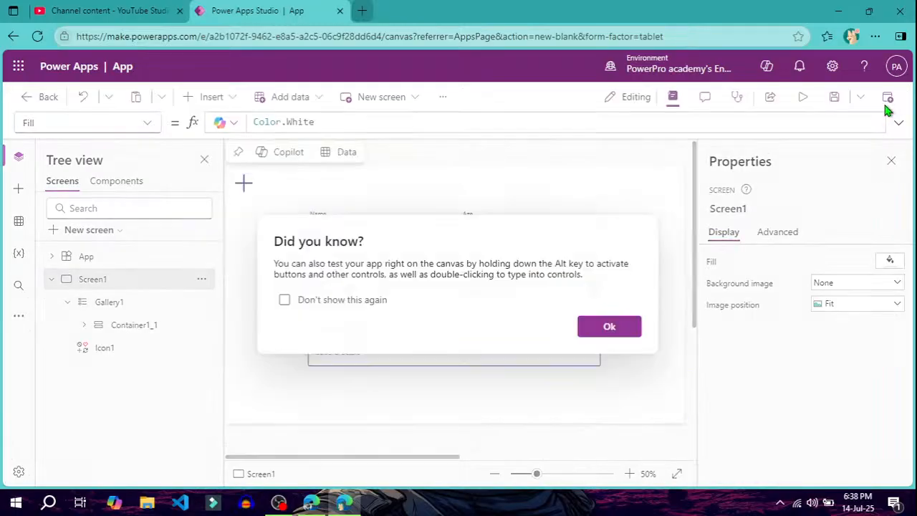
pyautogui.click(602, 333)
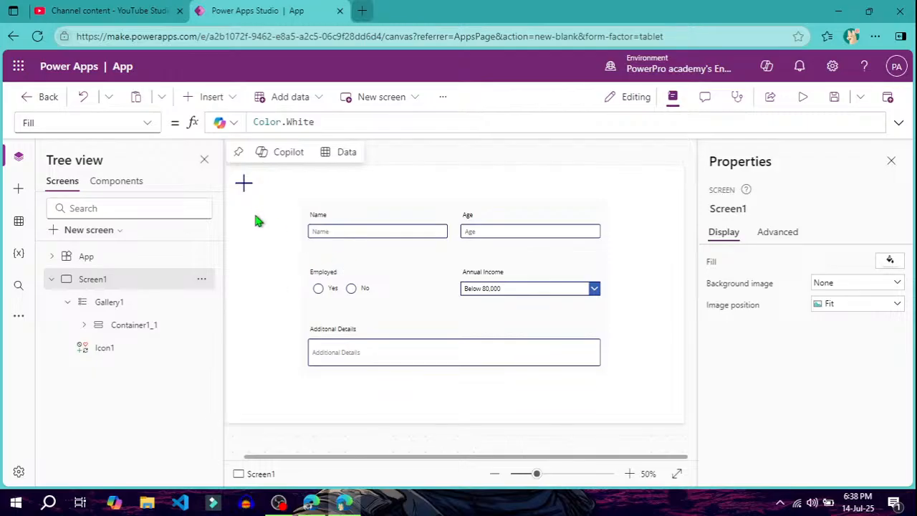
# - Set Gallery1's Items formula to the single-record table [1]
pyautogui.click(143, 308)
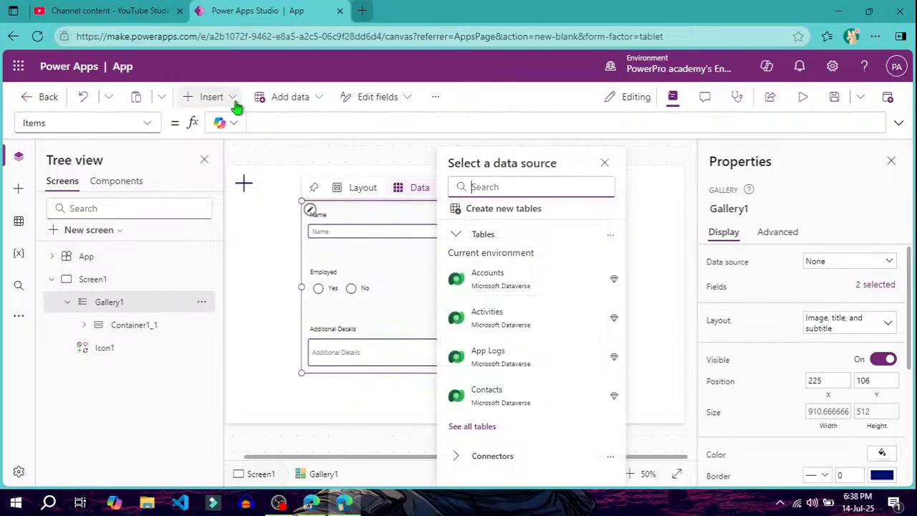
pyautogui.click(286, 122)
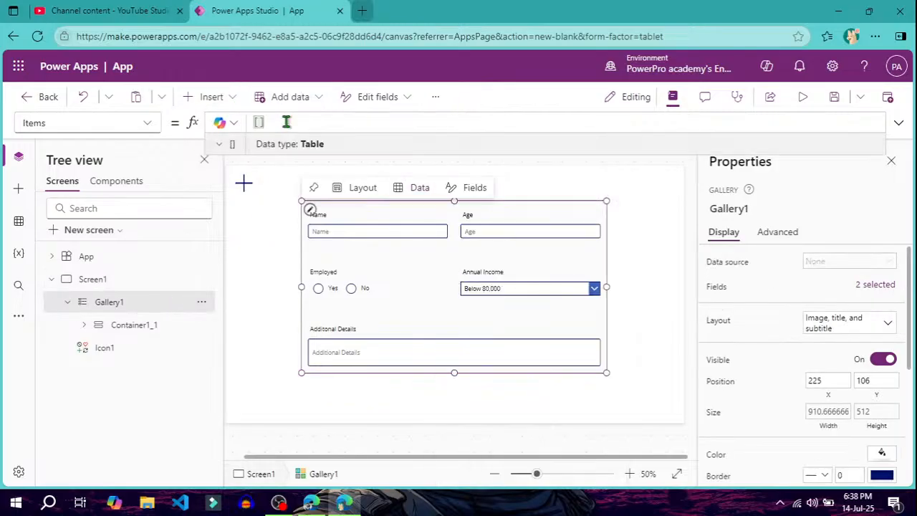
pyautogui.click(270, 219)
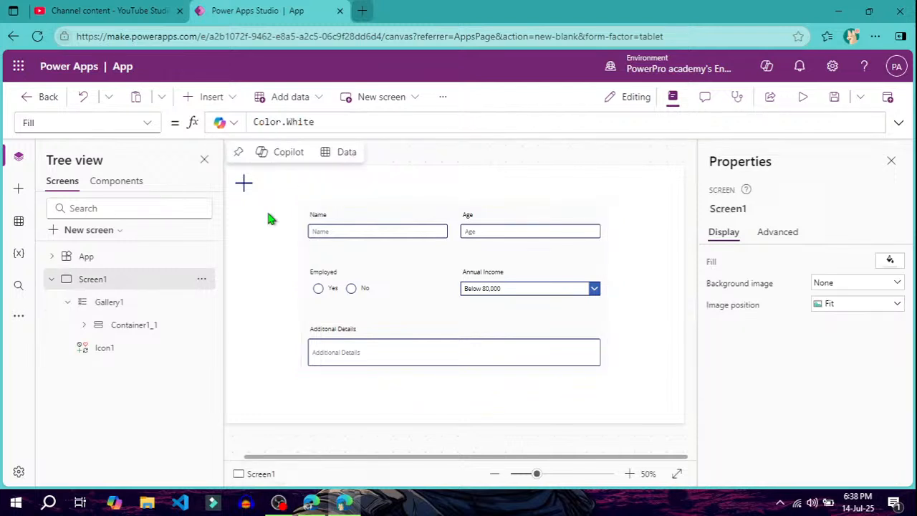
# - Preview the app with one gallery item, and return to the editor
pyautogui.click(804, 98)
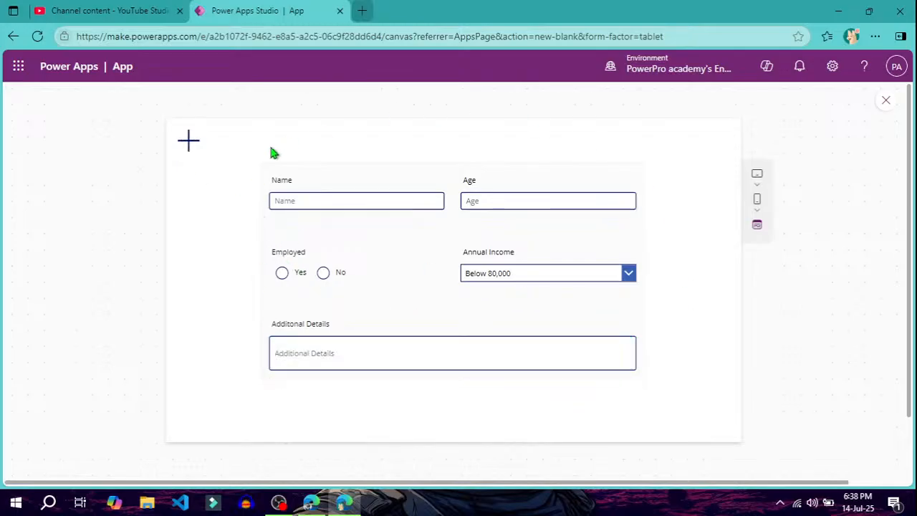
pyautogui.click(885, 103)
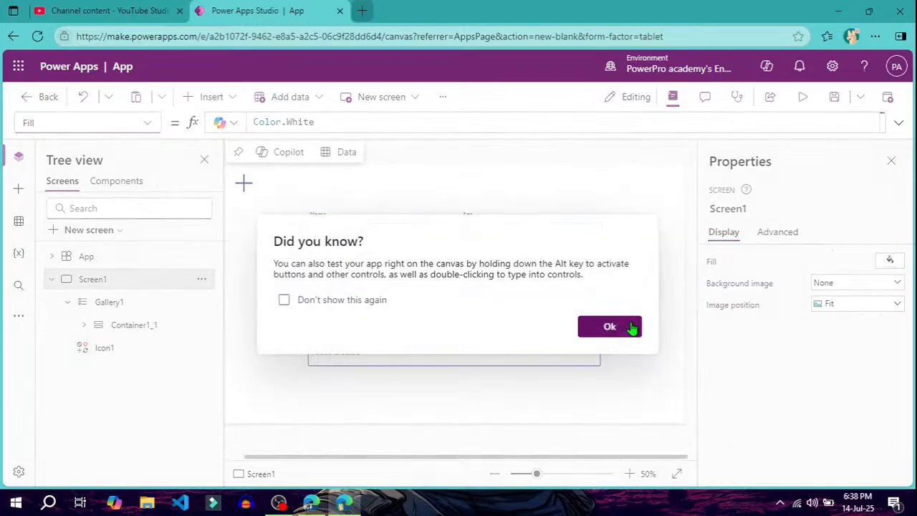
pyautogui.click(631, 325)
# - Extend Gallery1's Items formula to [1,2]
pyautogui.click(153, 301)
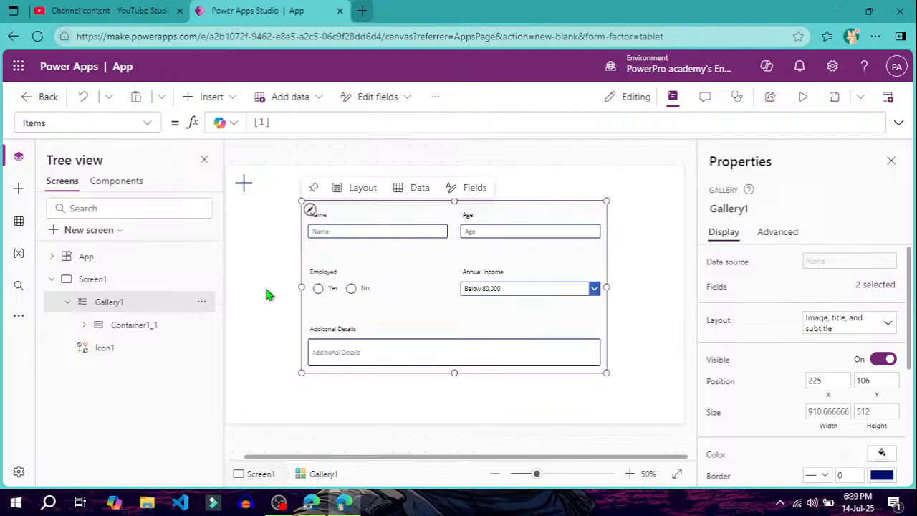
pyautogui.click(275, 122)
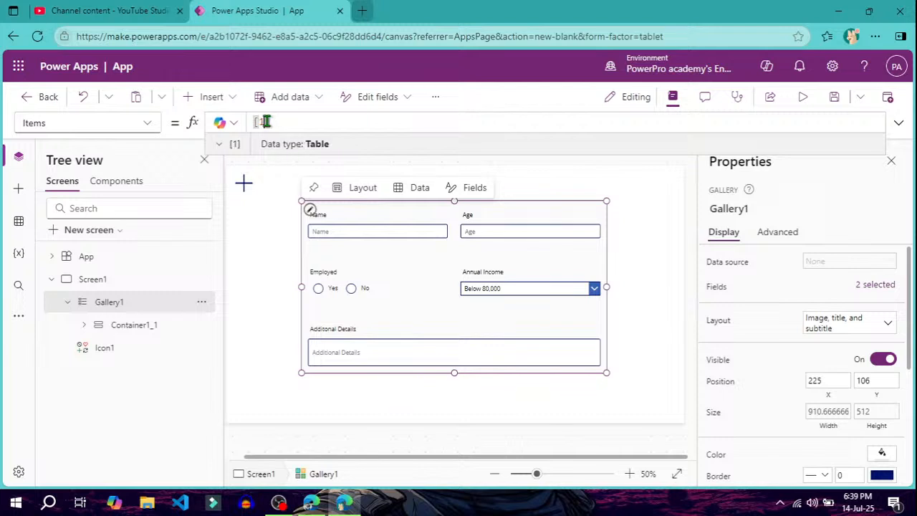
pyautogui.doubleClick(266, 122)
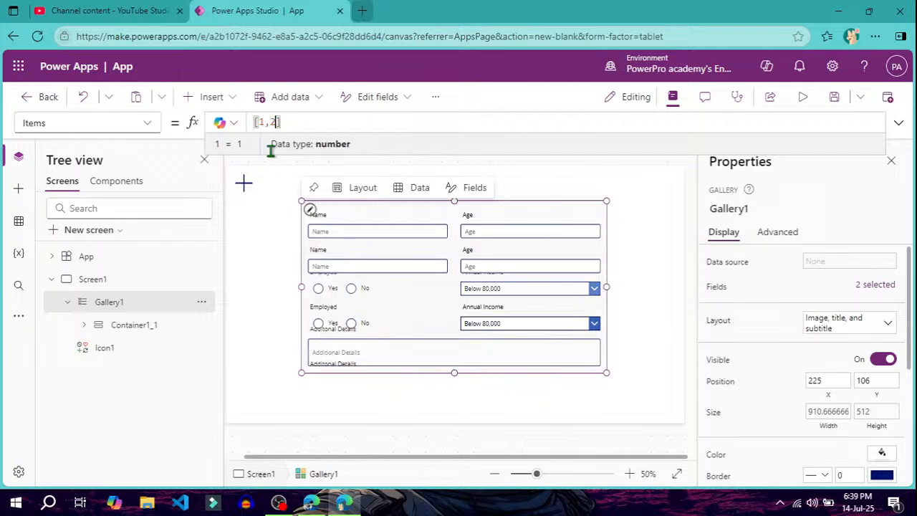
pyautogui.click(268, 303)
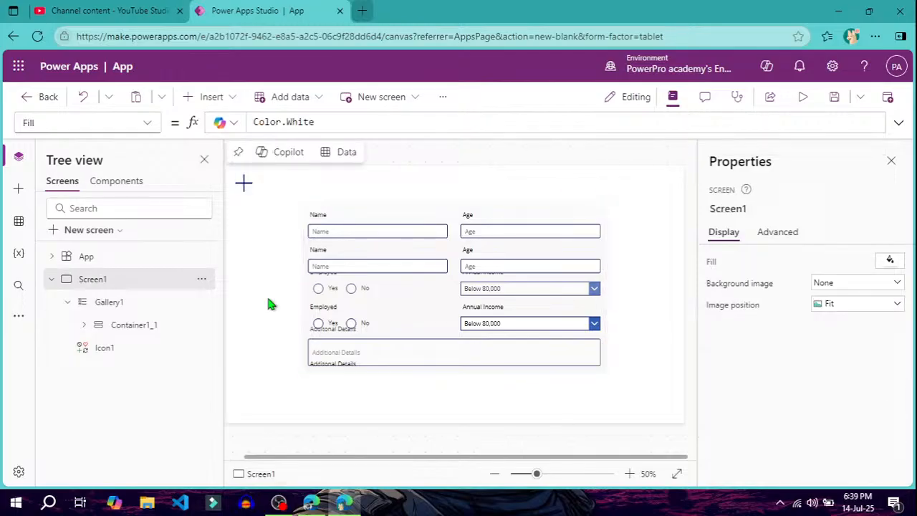
# - Preview the app with two gallery items, and return to the editor
pyautogui.click(805, 97)
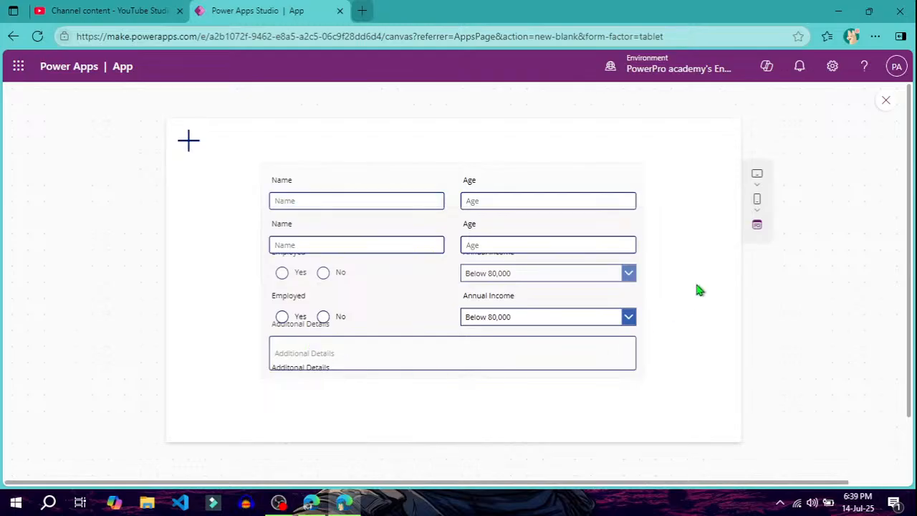
pyautogui.click(887, 101)
pyautogui.click(610, 328)
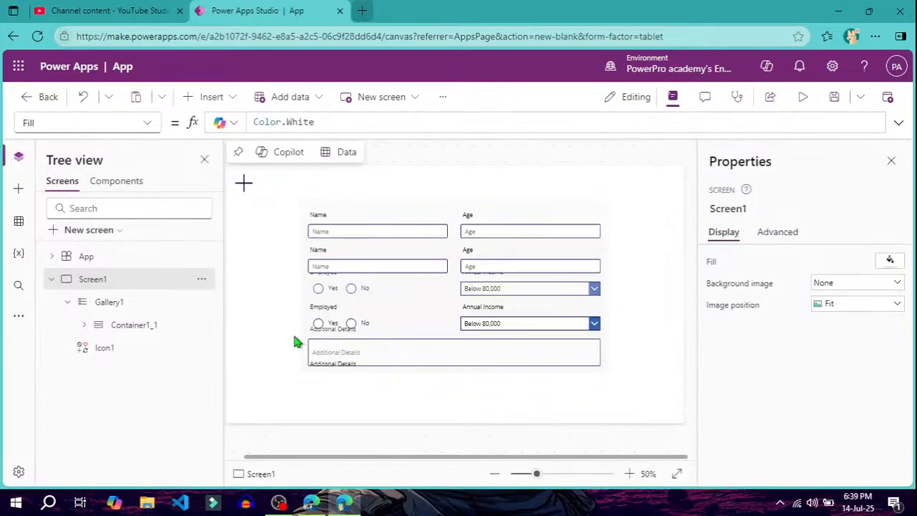
# - Set Gallery1's TemplateSize property to the formula Gallery1.Height
pyautogui.click(126, 307)
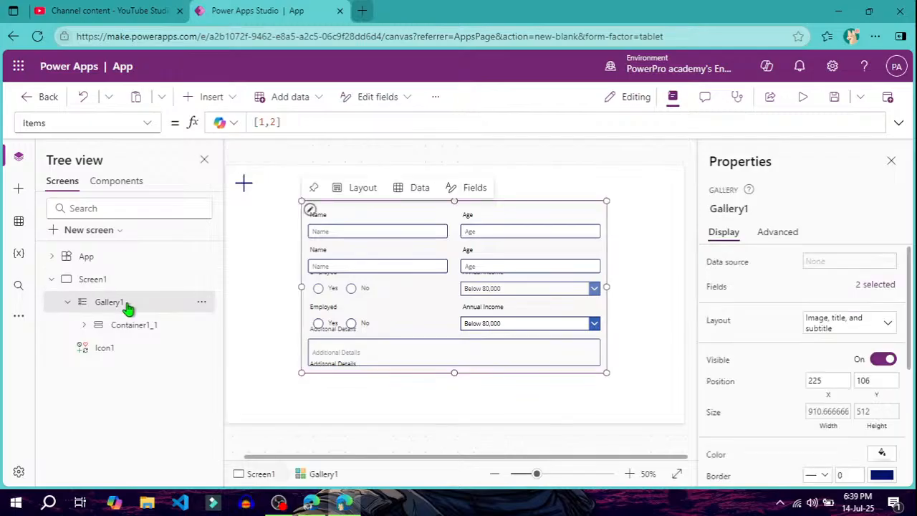
pyautogui.click(312, 211)
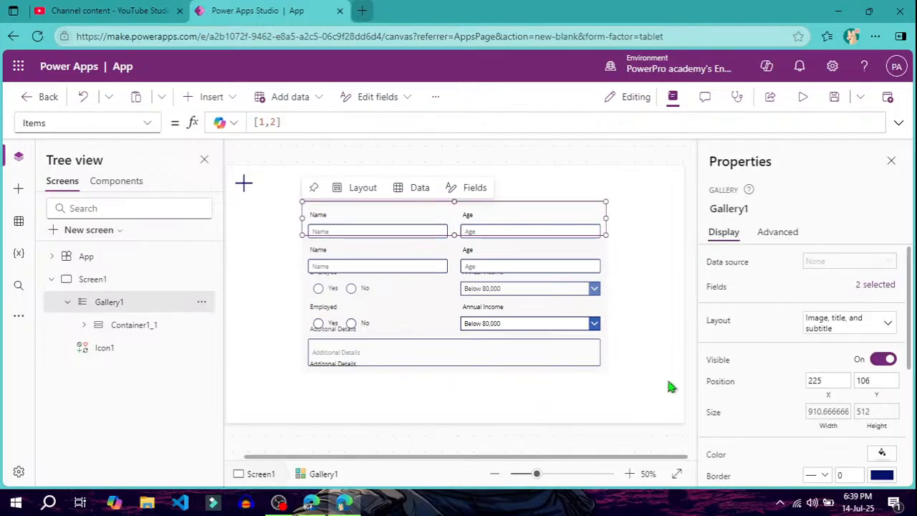
pyautogui.scroll(-5, 791, 361)
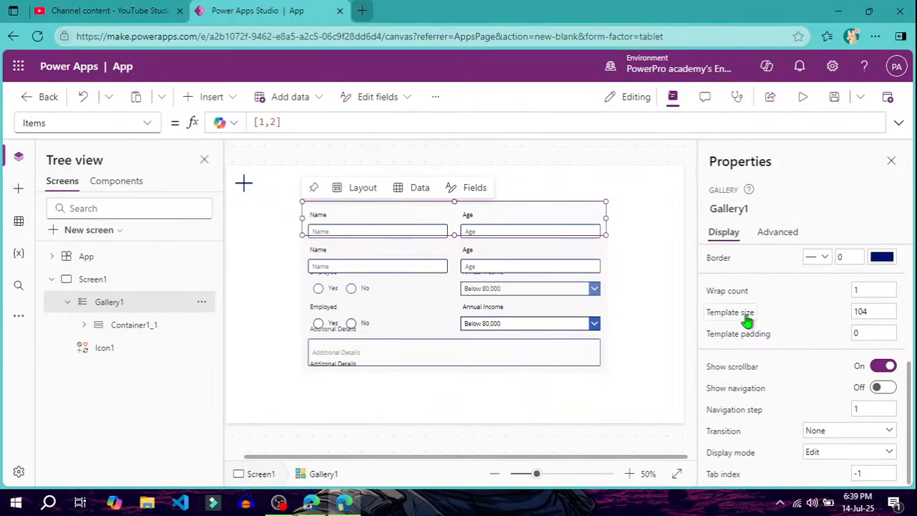
pyautogui.click(874, 311)
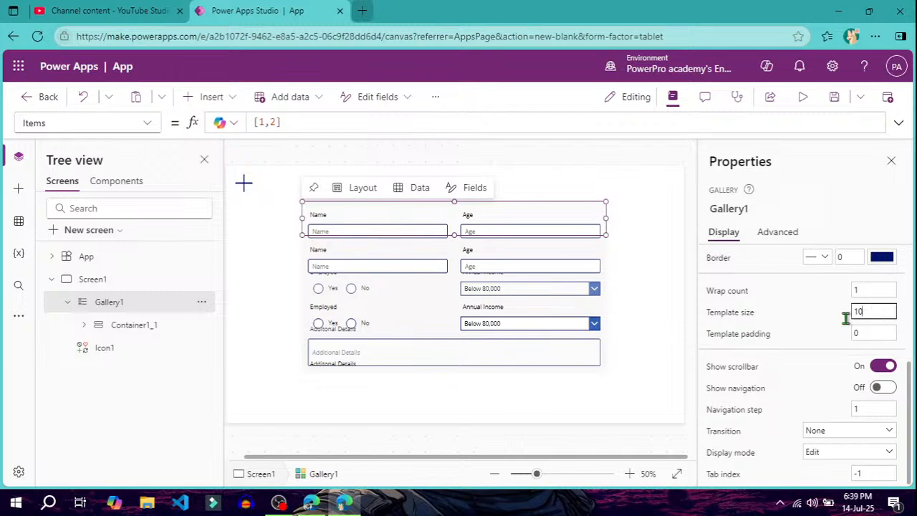
pyautogui.click(731, 313)
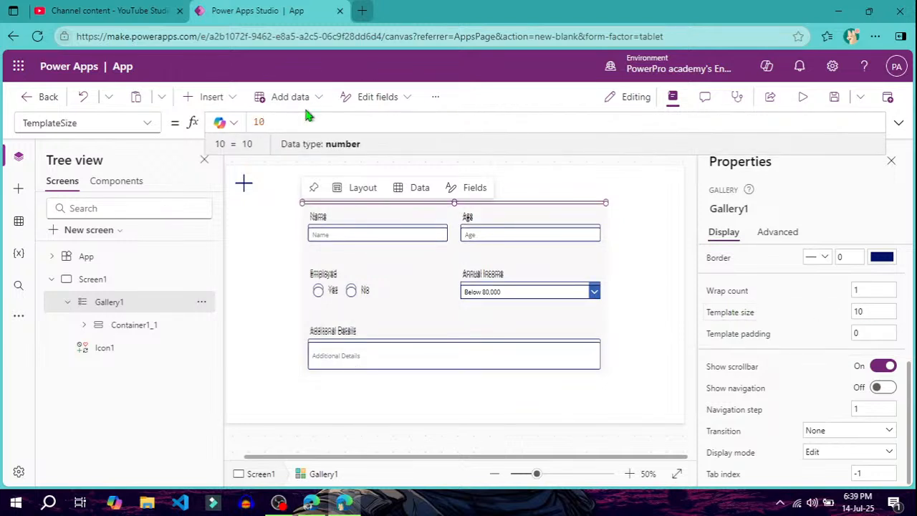
pyautogui.moveTo(297, 122); pyautogui.dragTo(243, 127)
pyautogui.press('BackSpace')
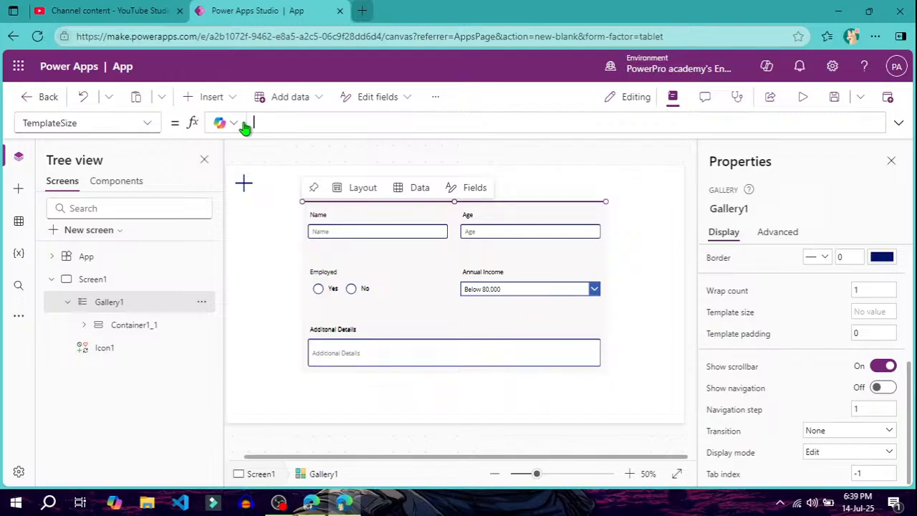
pyautogui.write('Pa')
pyautogui.press('BackSpace')
pyautogui.press('BackSpace')
pyautogui.write('ga')
pyautogui.press('Tab')
pyautogui.write('.he')
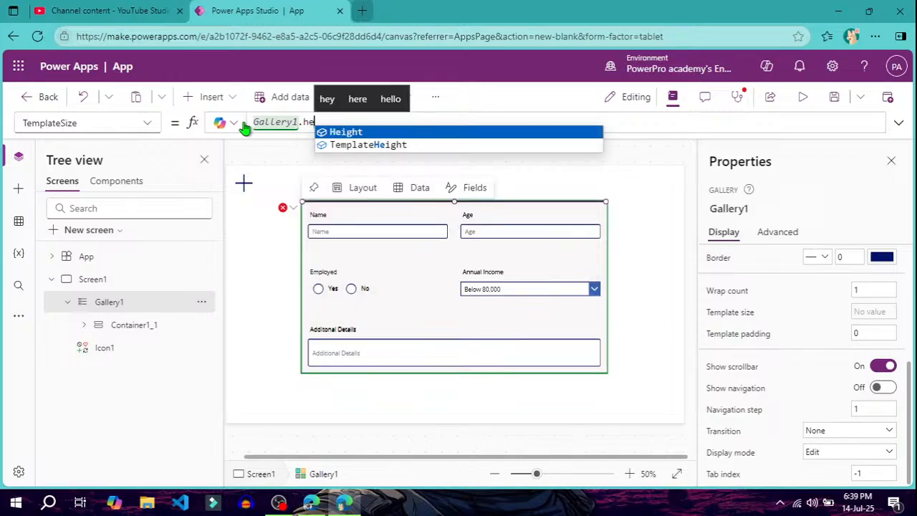
pyautogui.press('Tab')
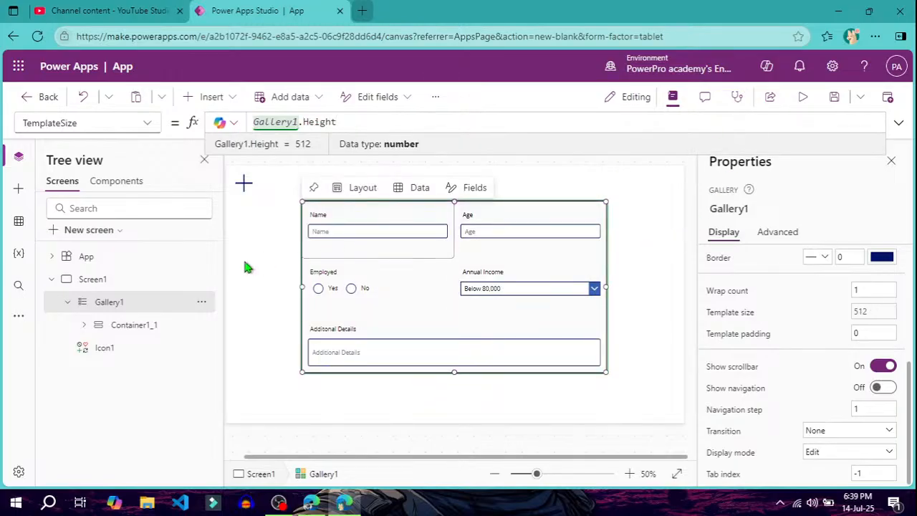
# - Preview the app, scroll through both repeated forms in the gallery, and return to the editor
pyautogui.click(804, 94)
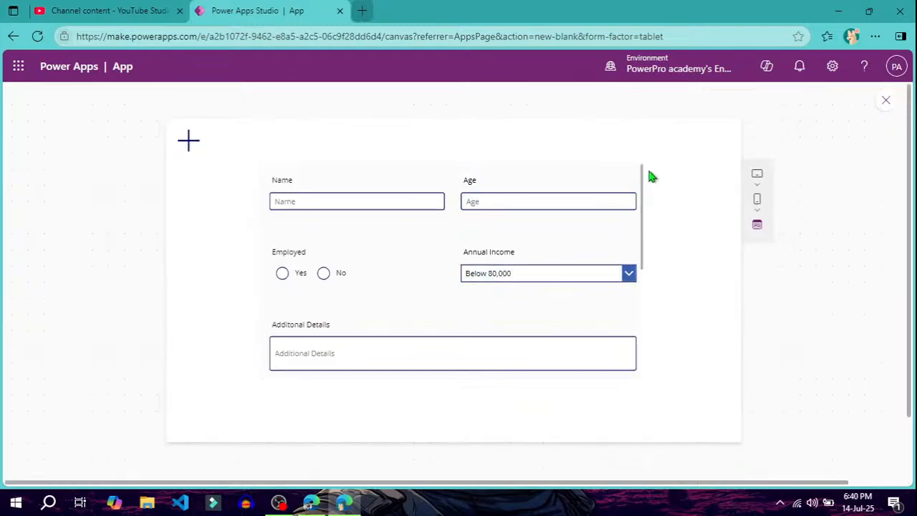
pyautogui.scroll(-2, 622, 252)
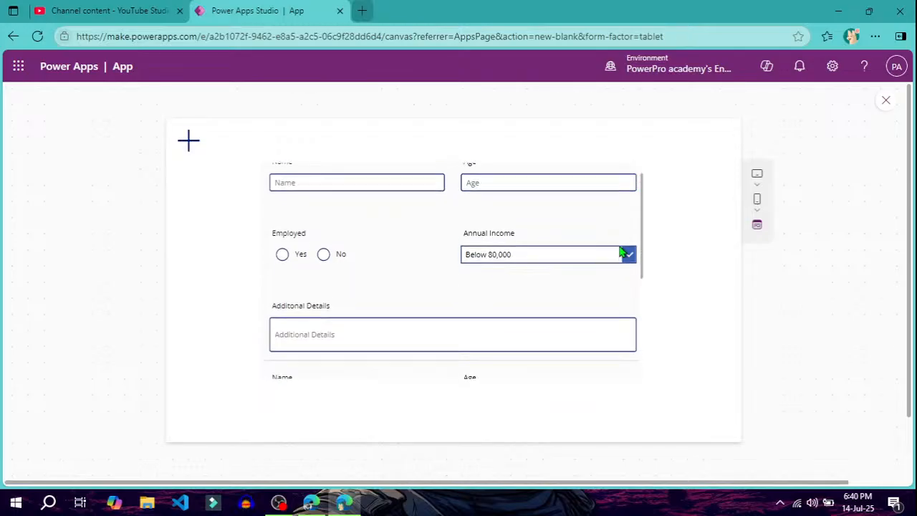
pyautogui.scroll(-5, 622, 252)
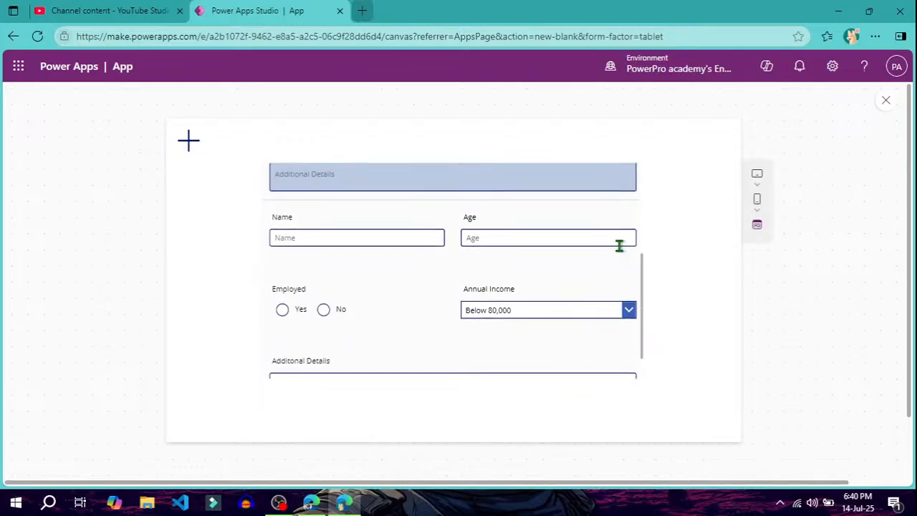
pyautogui.scroll(-2, 619, 246)
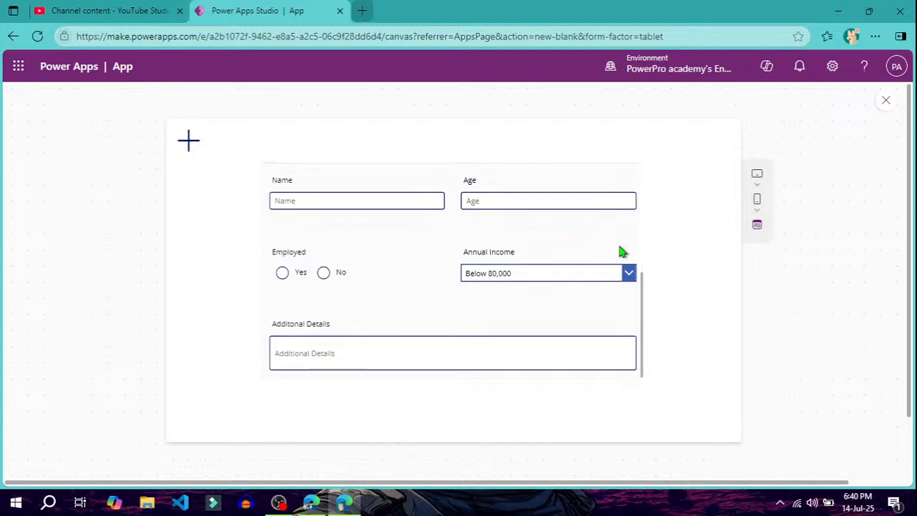
pyautogui.scroll(2, 619, 252)
pyautogui.scroll(-2, 617, 252)
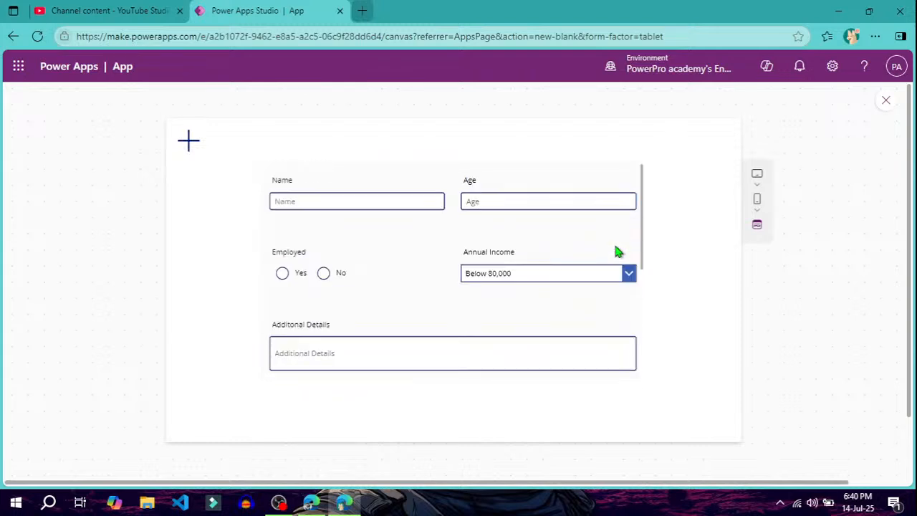
pyautogui.click(887, 101)
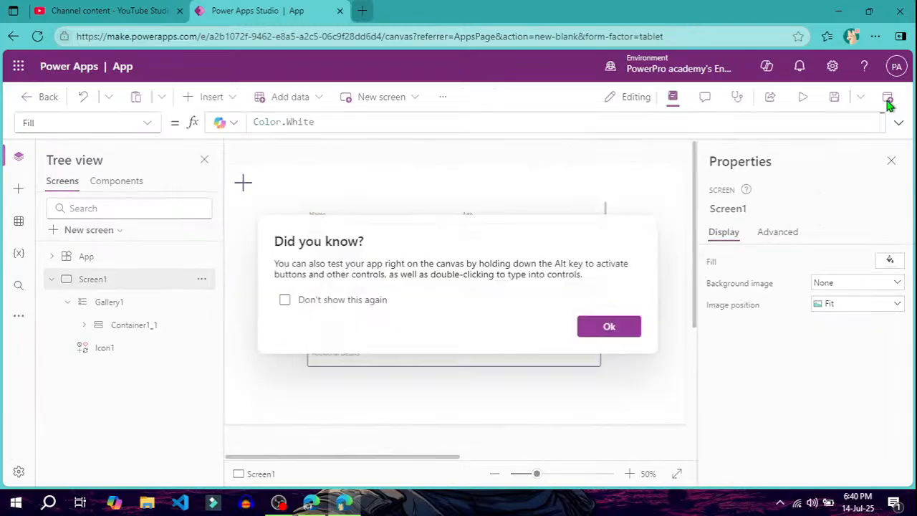
pyautogui.click(634, 325)
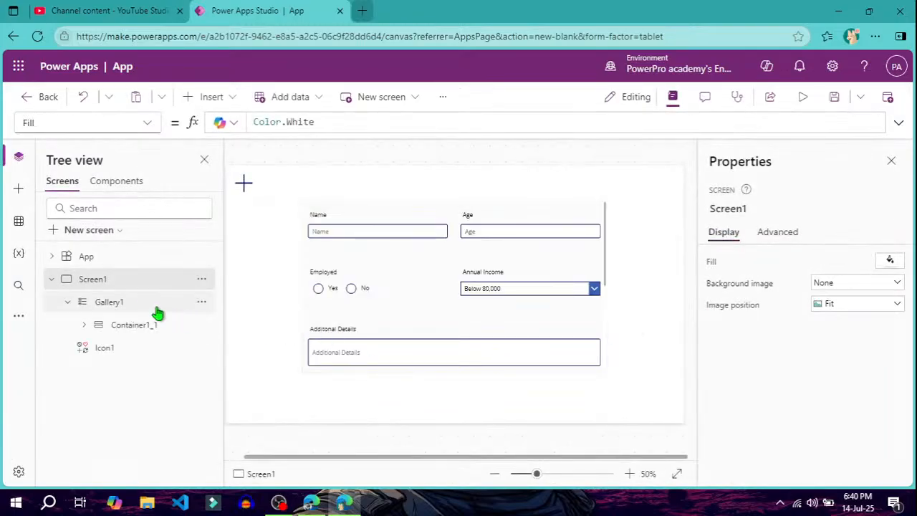
# - Clear the formula in Gallery1's Items property
pyautogui.click(136, 306)
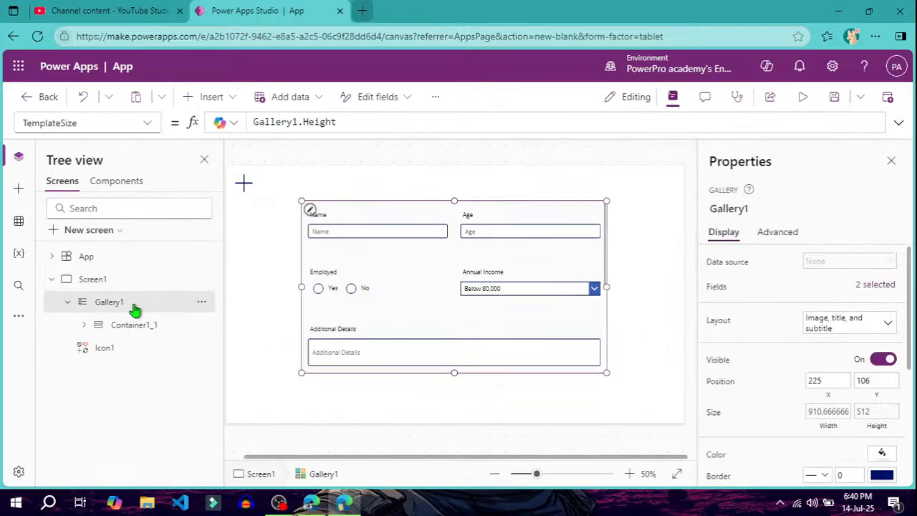
pyautogui.click(148, 123)
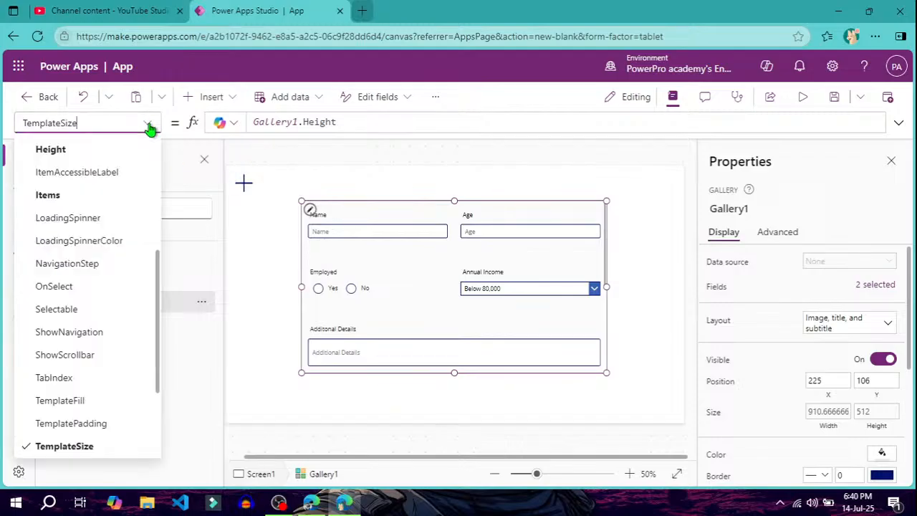
pyautogui.click(66, 196)
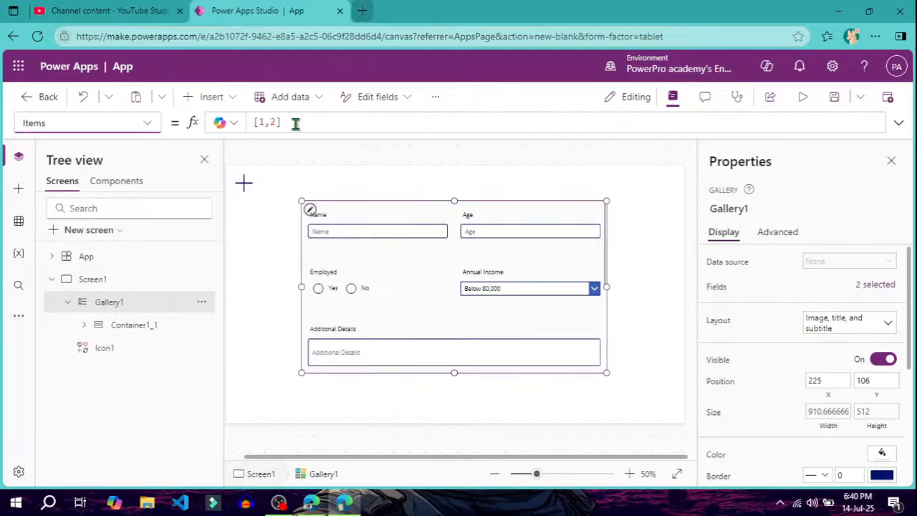
pyautogui.moveTo(294, 124); pyautogui.dragTo(242, 127)
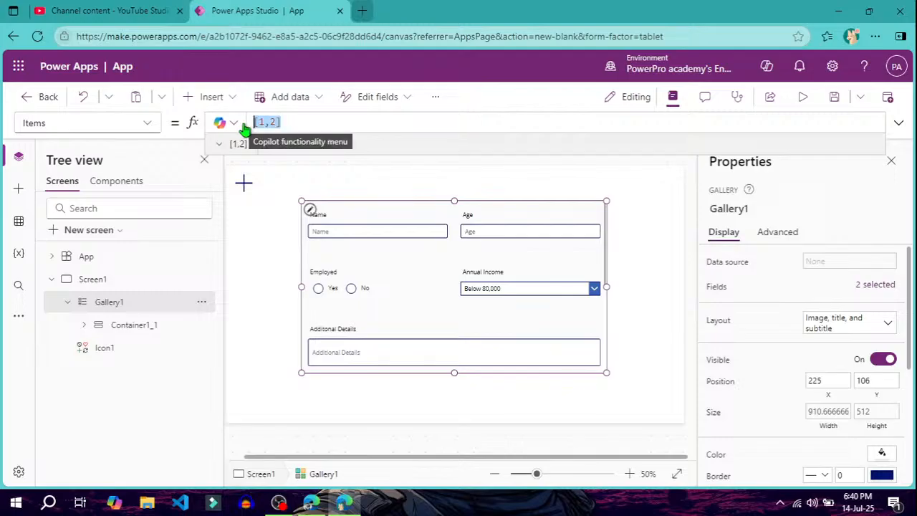
pyautogui.press('BackSpace')
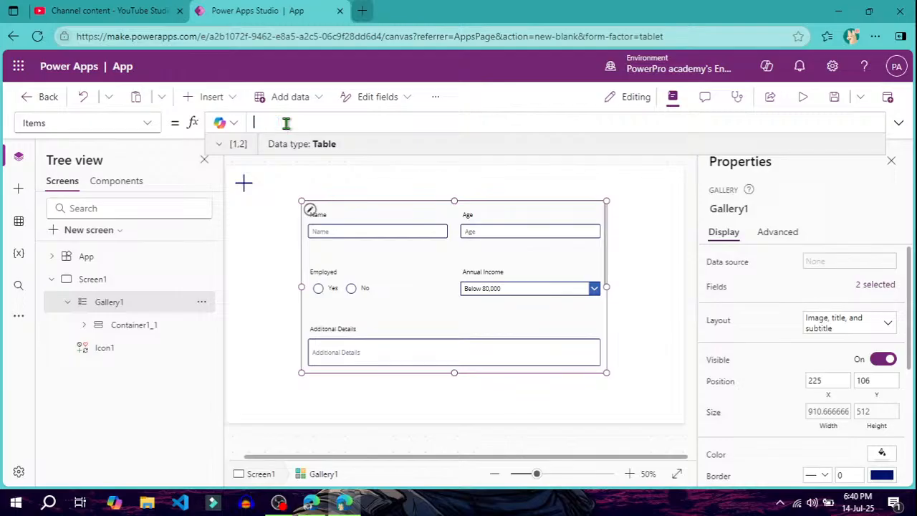
# - Set Screen1's OnVisible property to the formula ClearCollect(TestForm, {Num:1})
pyautogui.click(102, 282)
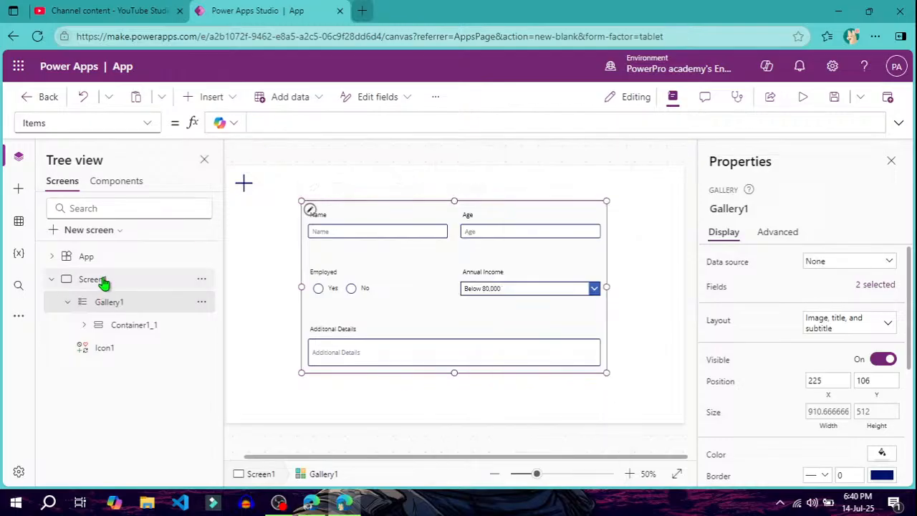
pyautogui.click(145, 122)
pyautogui.click(80, 331)
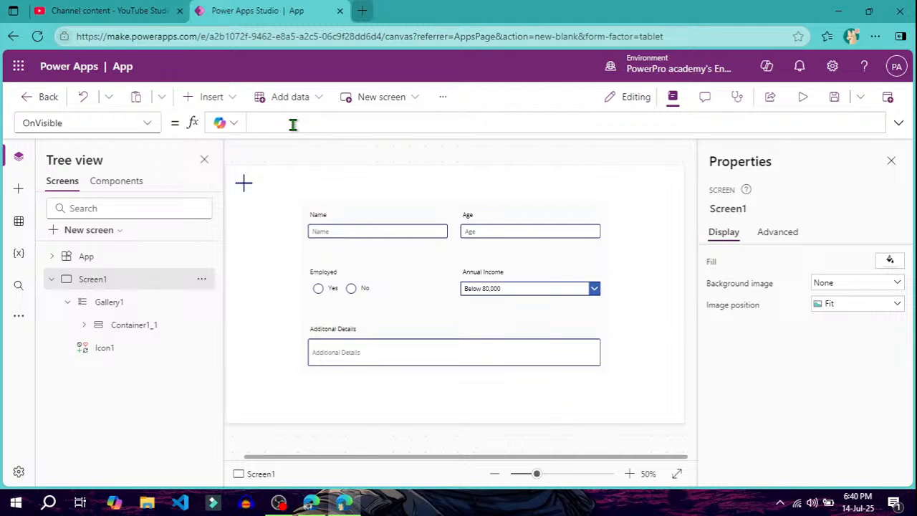
pyautogui.write('clear')
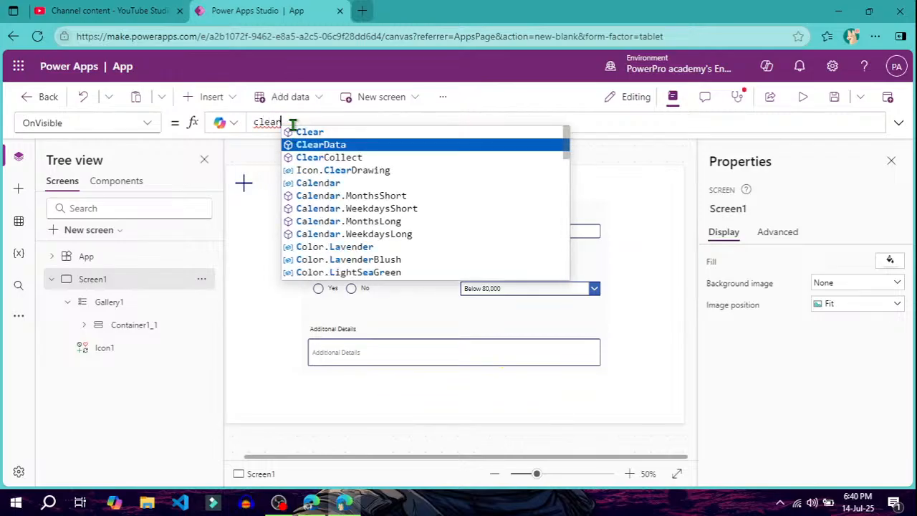
pyautogui.press('Down')
pyautogui.press('Tab')
pyautogui.write('(')
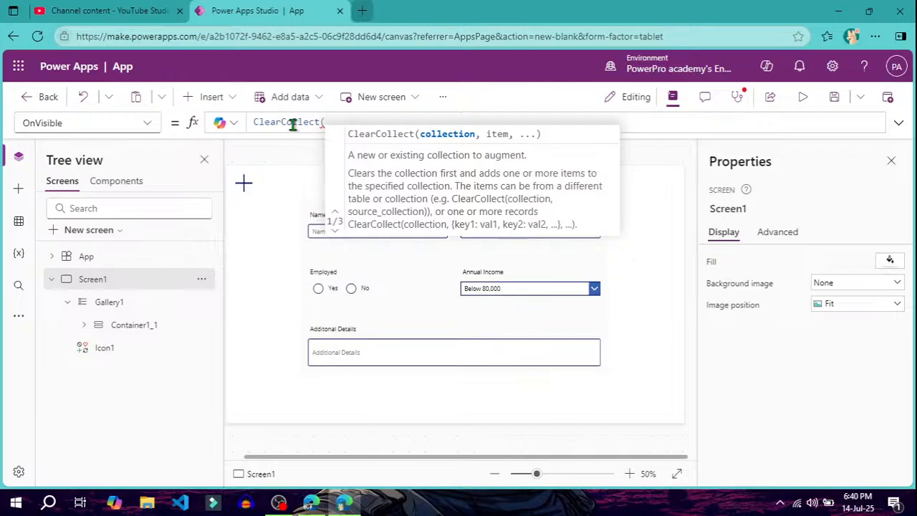
pyautogui.write('Test')
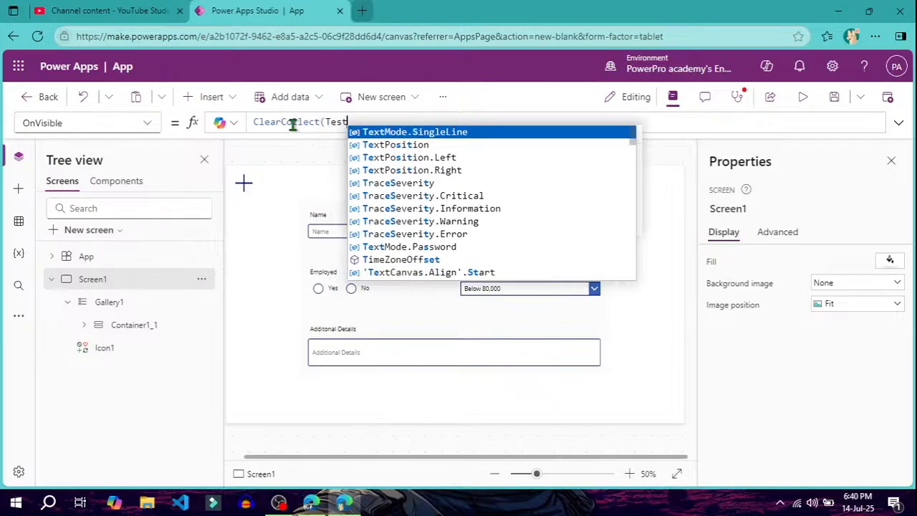
pyautogui.write('Form')
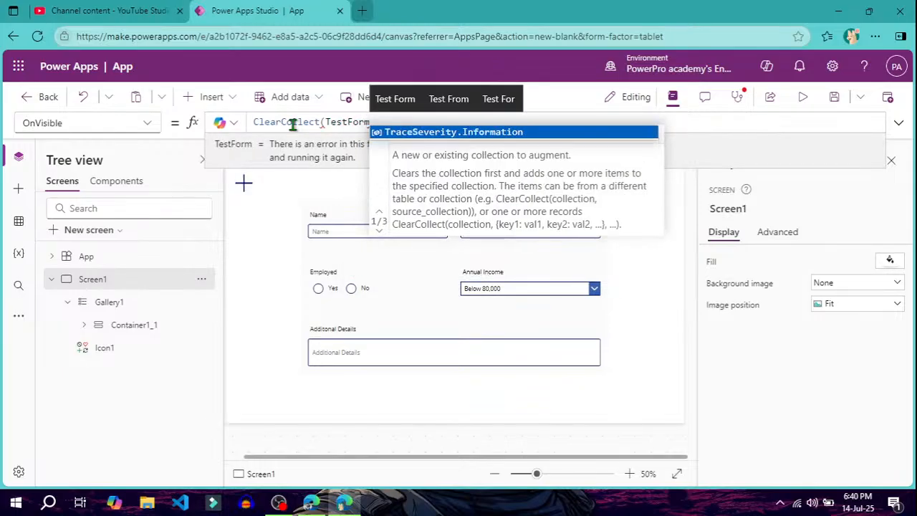
pyautogui.write(', {')
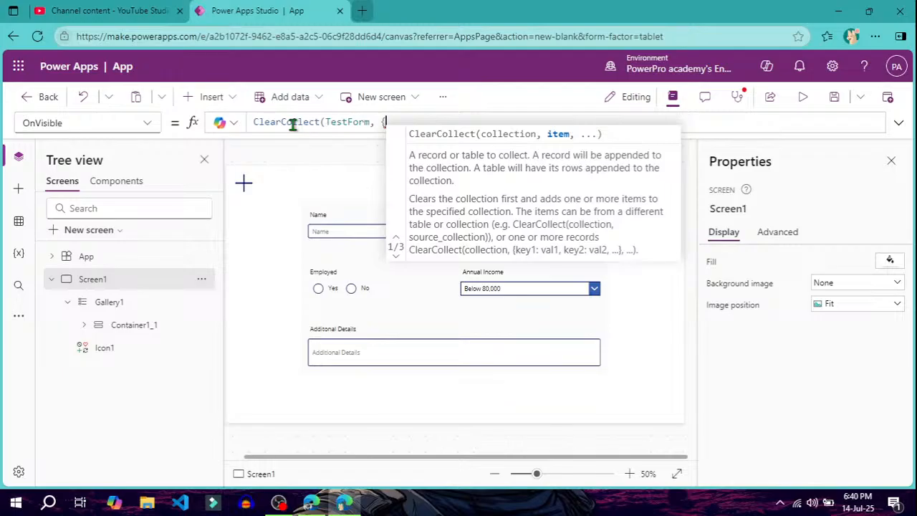
pyautogui.write('Num:')
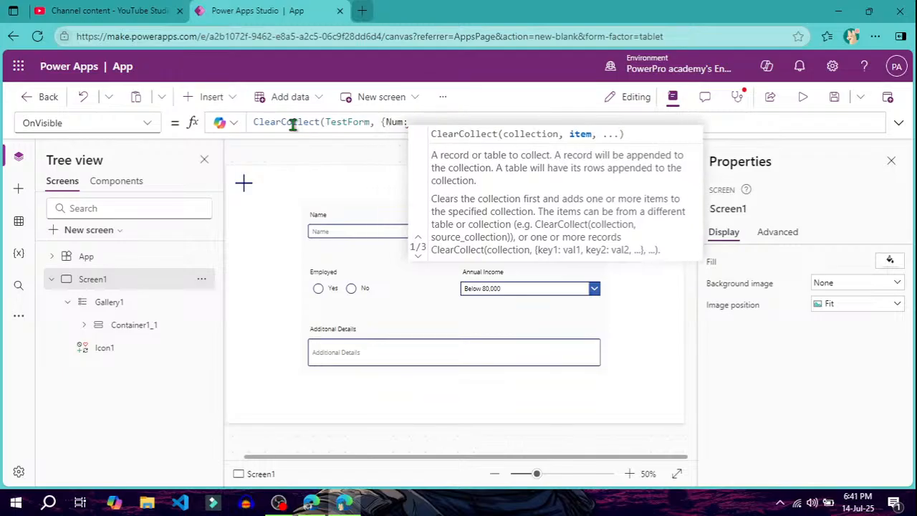
pyautogui.write('1})')
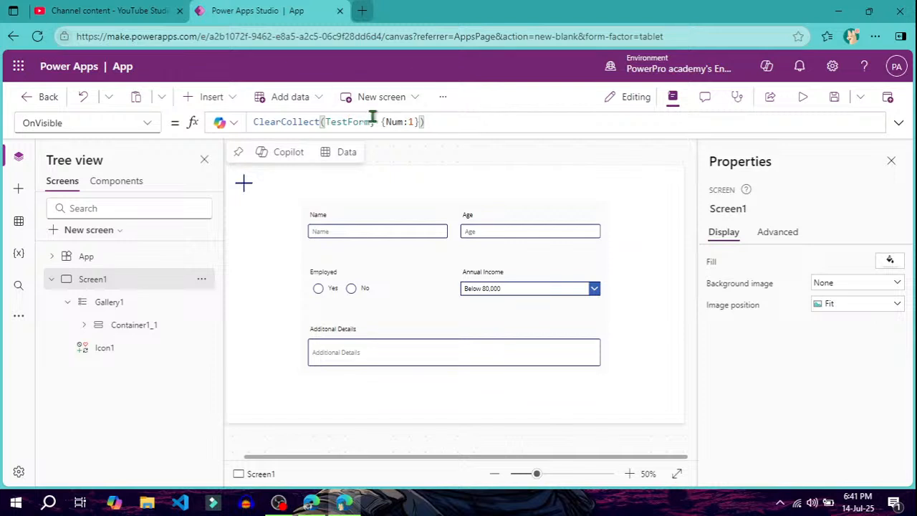
# - Set Gallery1's Items property to the TestForm collection and expand the formula's data preview
pyautogui.moveTo(371, 123); pyautogui.dragTo(323, 121)
pyautogui.hotkey('ctrl', 'c')
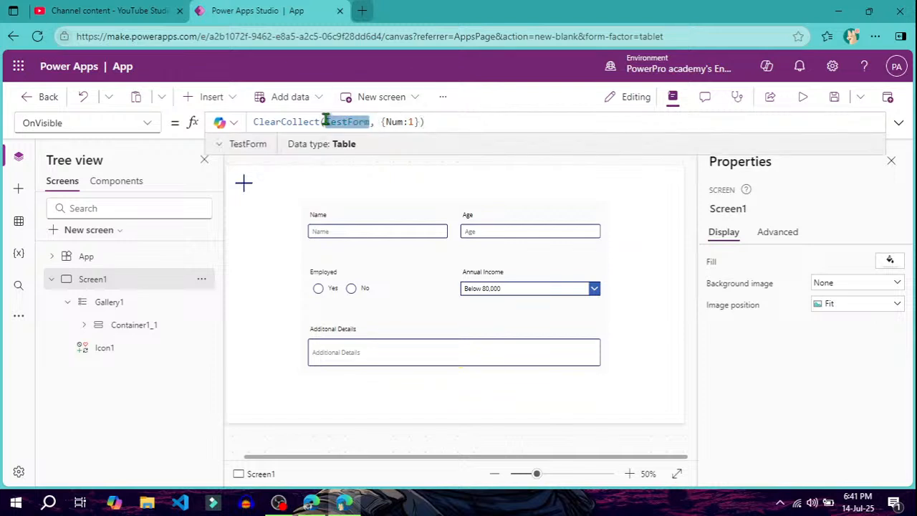
pyautogui.click(129, 302)
pyautogui.click(268, 119)
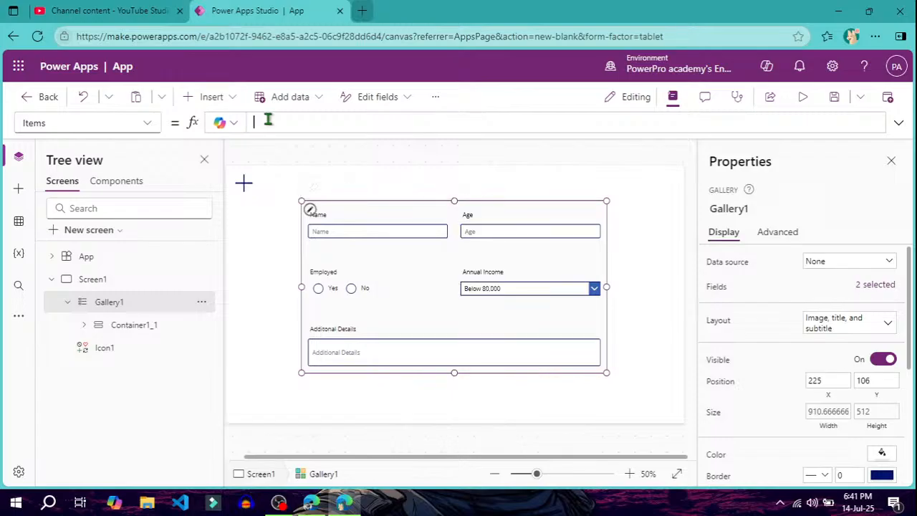
pyautogui.hotkey('ctrl', 'v')
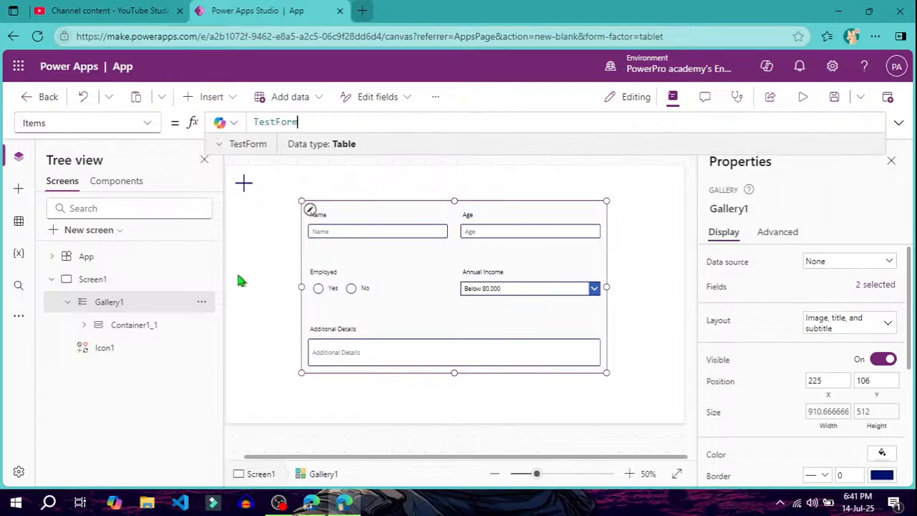
pyautogui.click(222, 146)
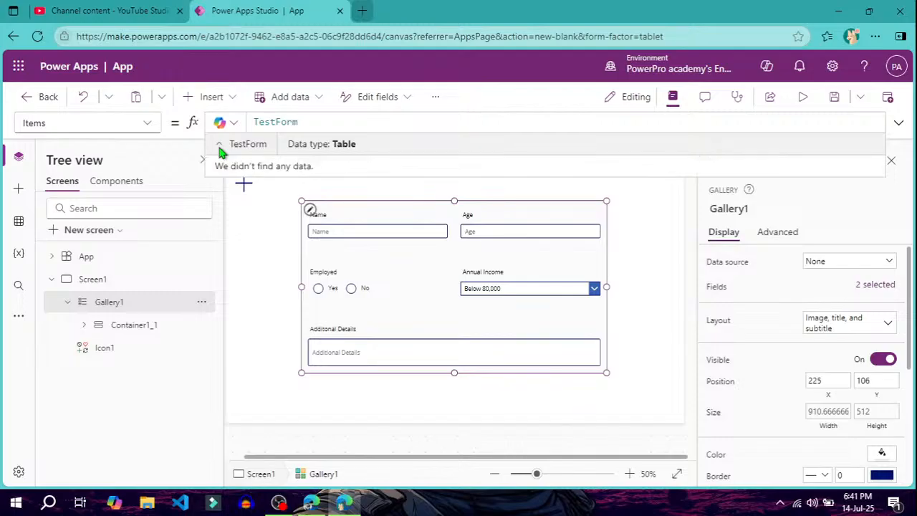
# - Collapse Screen1 in the tree and add a new blank screen to the app
pyautogui.click(104, 285)
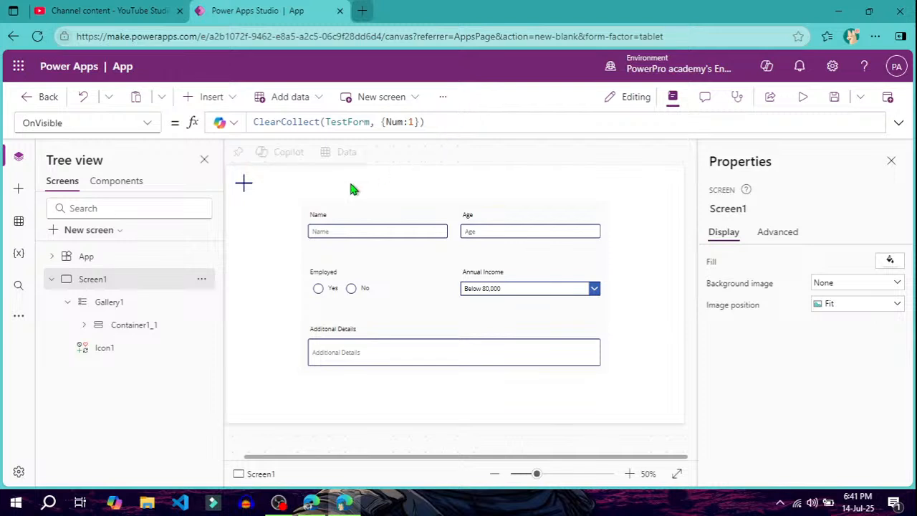
pyautogui.click(51, 281)
pyautogui.click(92, 236)
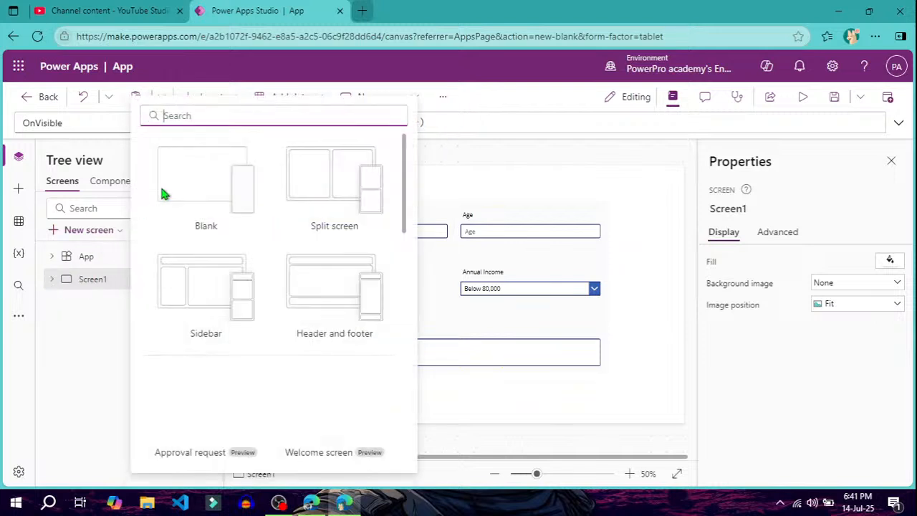
pyautogui.click(205, 178)
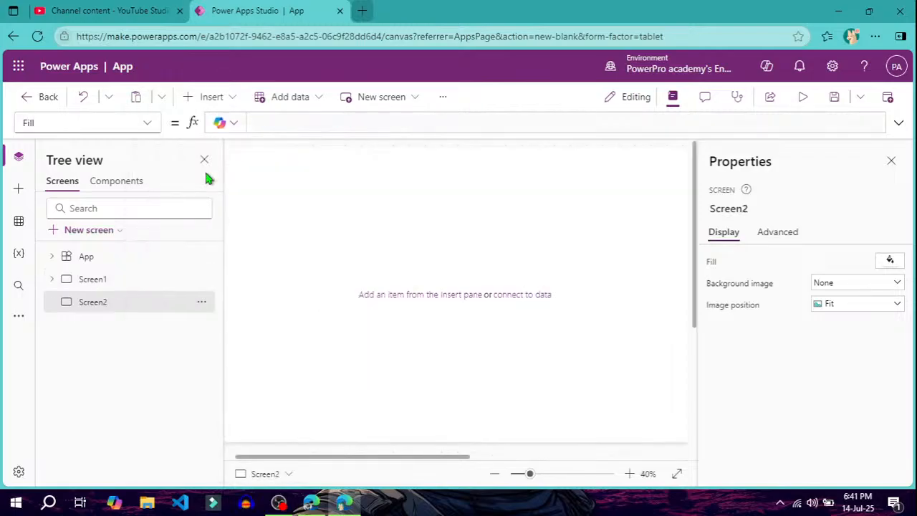
# - Return to Screen1 so its OnVisible formula runs, and inspect the contents of the TestForm collection
pyautogui.click(107, 278)
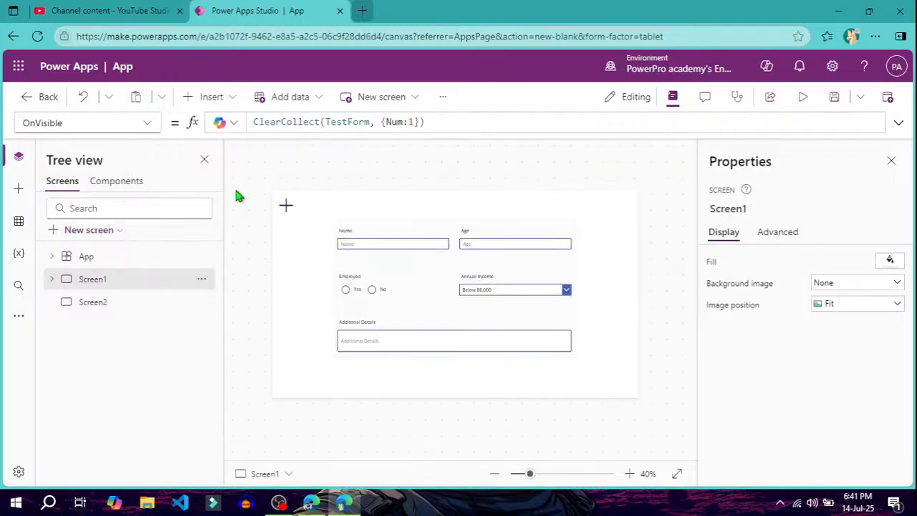
pyautogui.click(344, 122)
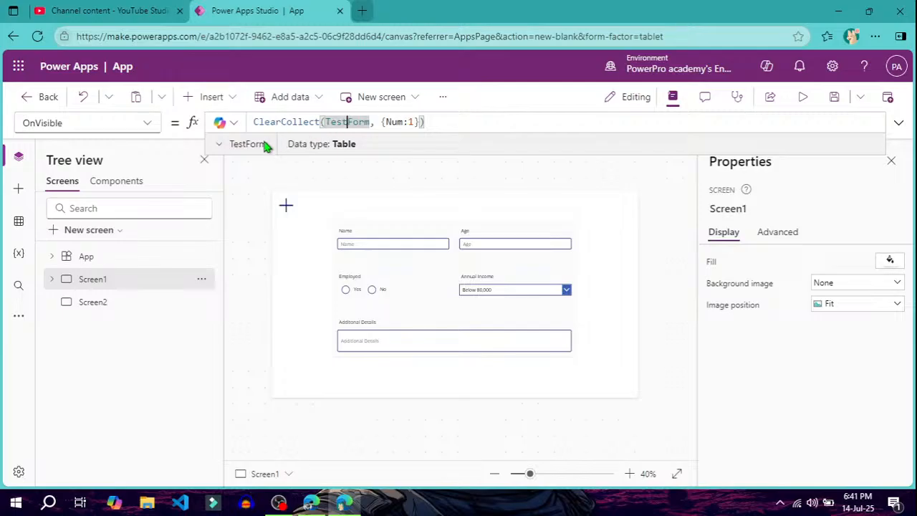
pyautogui.click(221, 145)
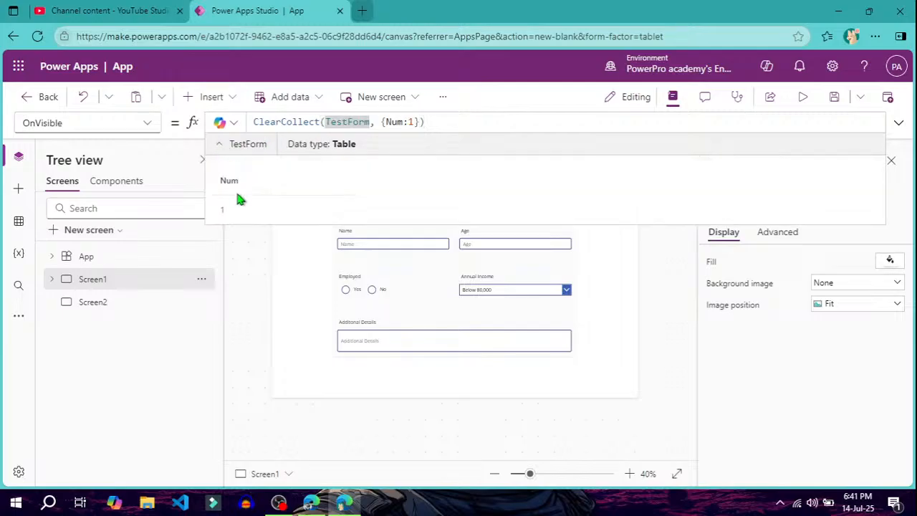
pyautogui.click(292, 264)
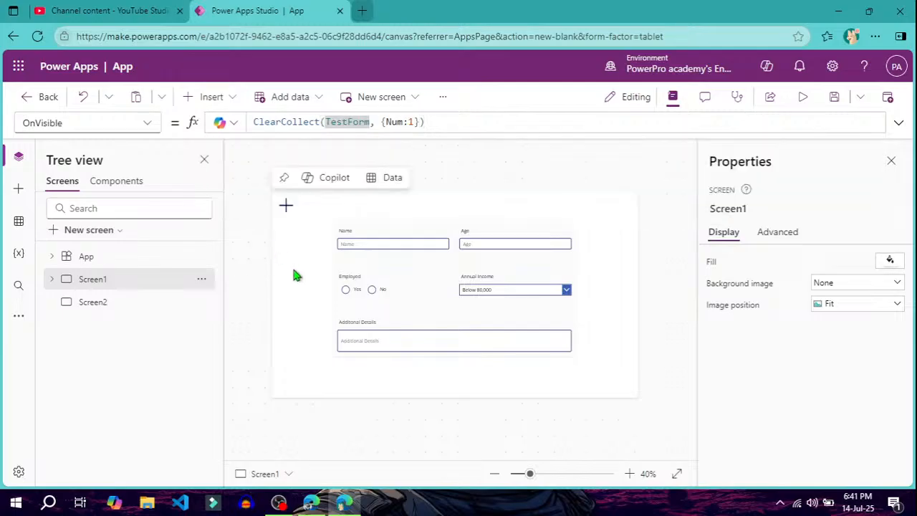
# - Preview the app with the gallery bound to the TestForm collection, and return to the editor
pyautogui.click(805, 102)
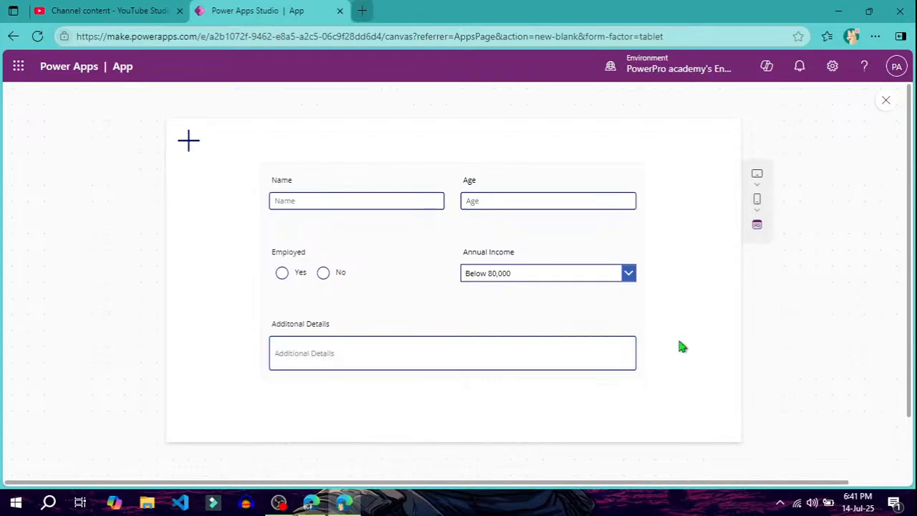
pyautogui.click(886, 101)
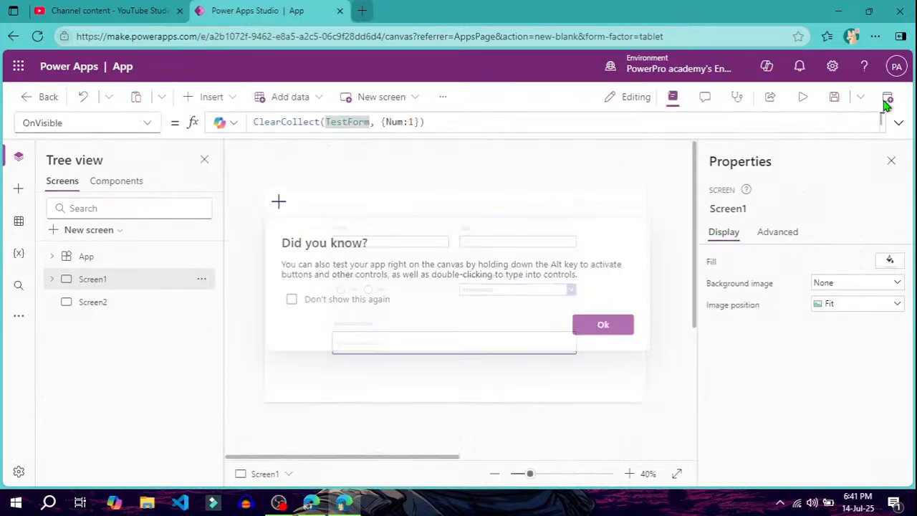
pyautogui.click(607, 329)
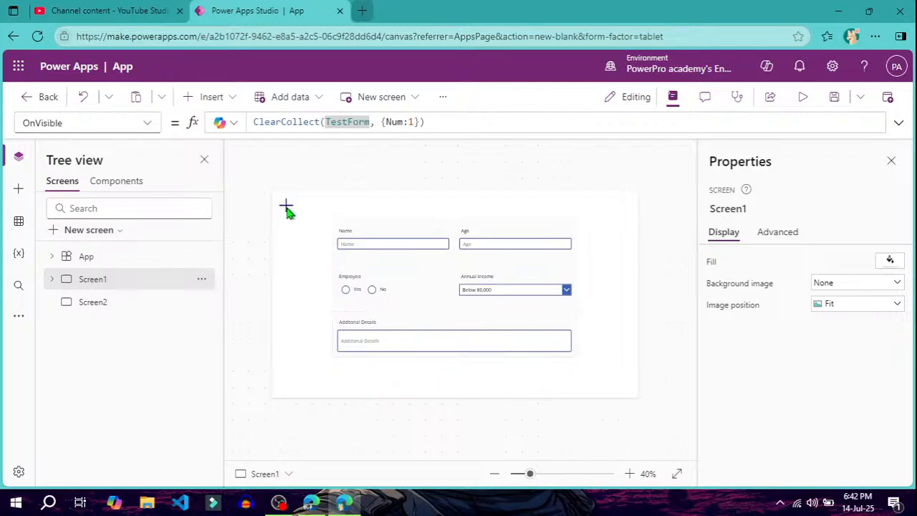
# - Clear the default OnSelect formula of the Add icon on Screen1
pyautogui.click(286, 208)
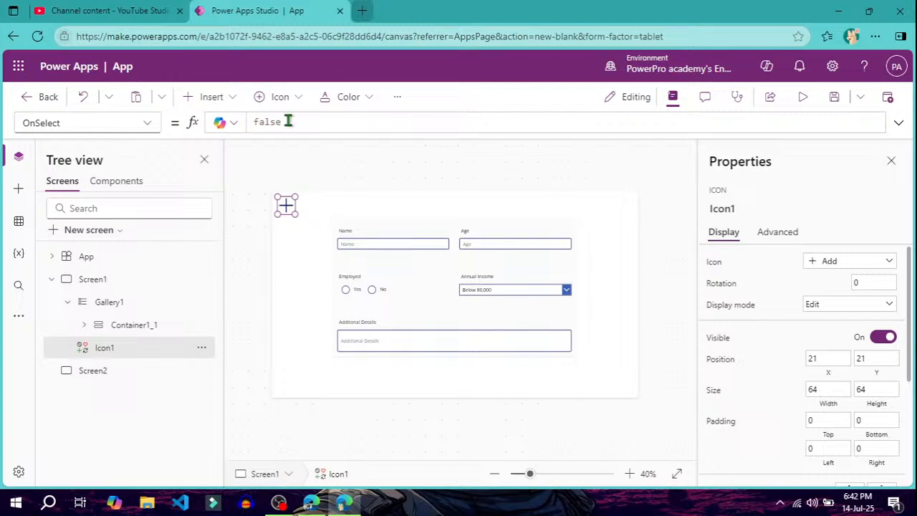
pyautogui.moveTo(287, 119); pyautogui.dragTo(219, 117)
pyautogui.press('BackSpace')
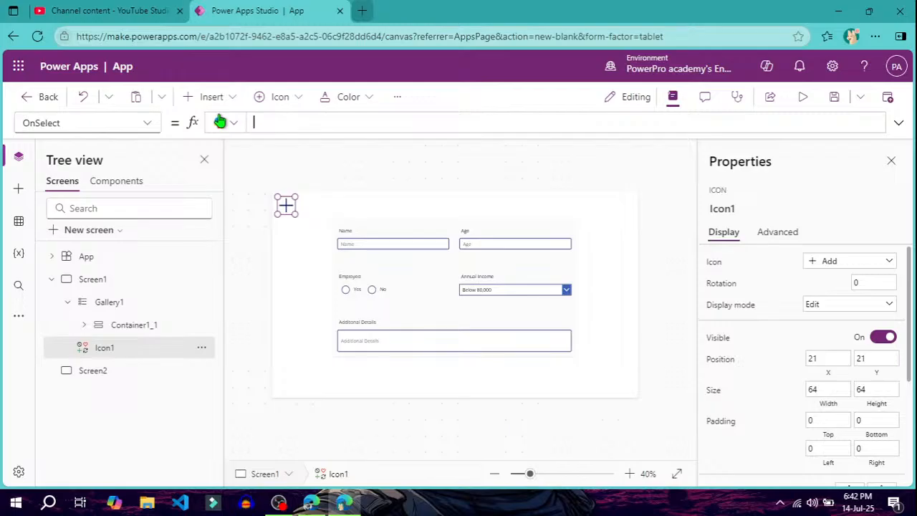
pyautogui.write('collect')
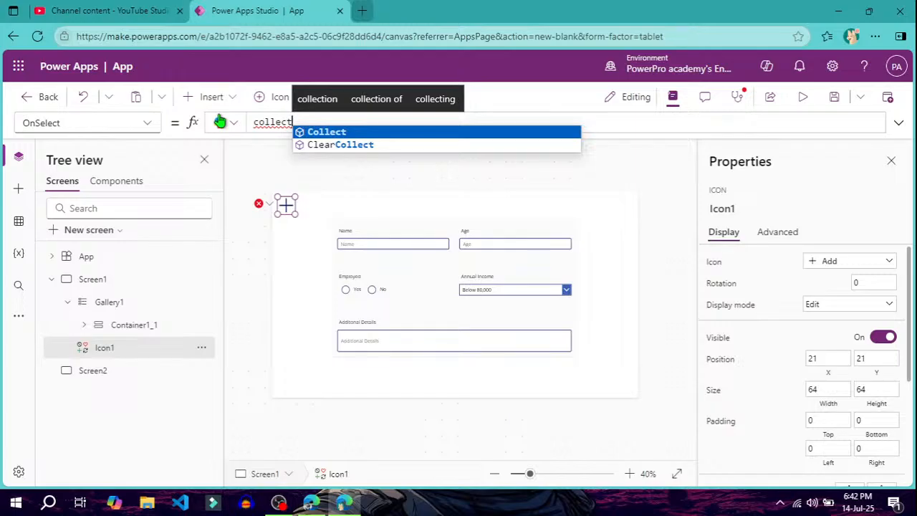
pyautogui.press('Tab')
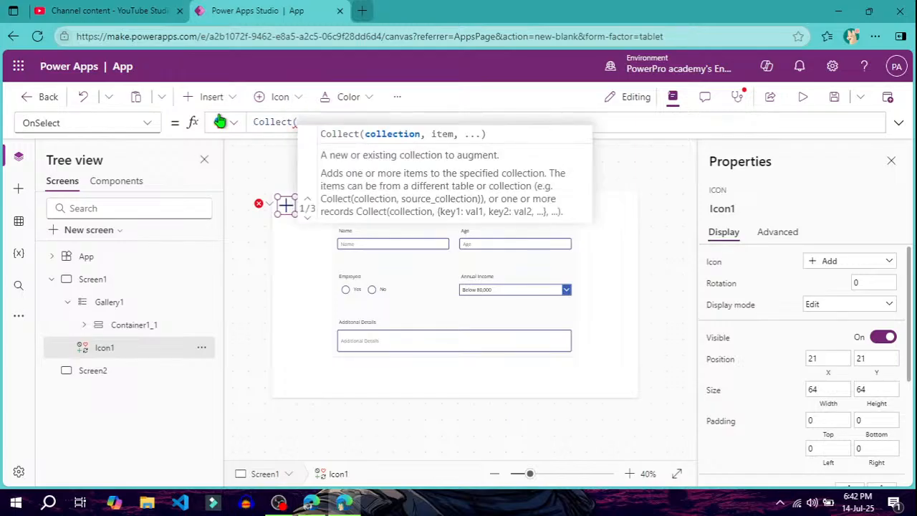
pyautogui.press('BackSpace')
pyautogui.press('BackSpace')
pyautogui.press('BackSpace')
pyautogui.press('BackSpace')
pyautogui.press('BackSpace')
pyautogui.press('BackSpace')
pyautogui.press('BackSpace')
pyautogui.press('BackSpace')
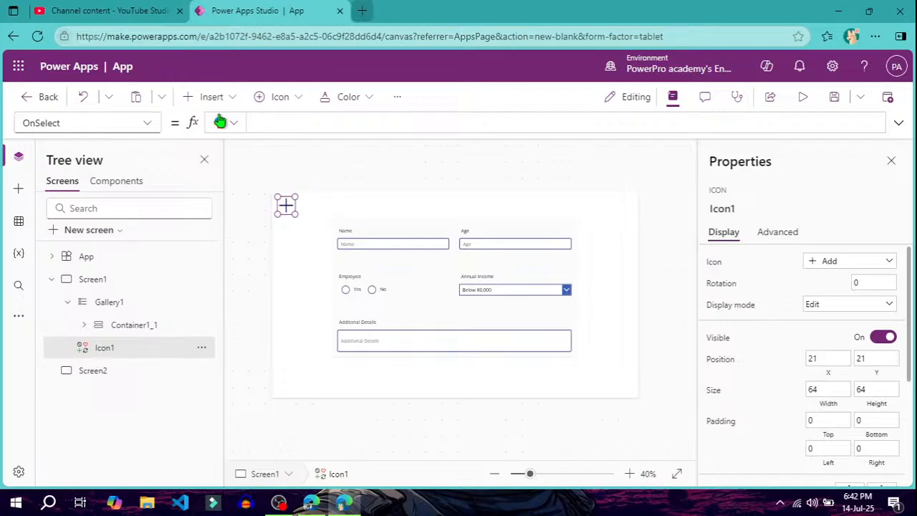
# - Set the Add icon's OnSelect formula to Collect(TestForm, {Num:2}) so it adds a record to the collection
pyautogui.write('col')
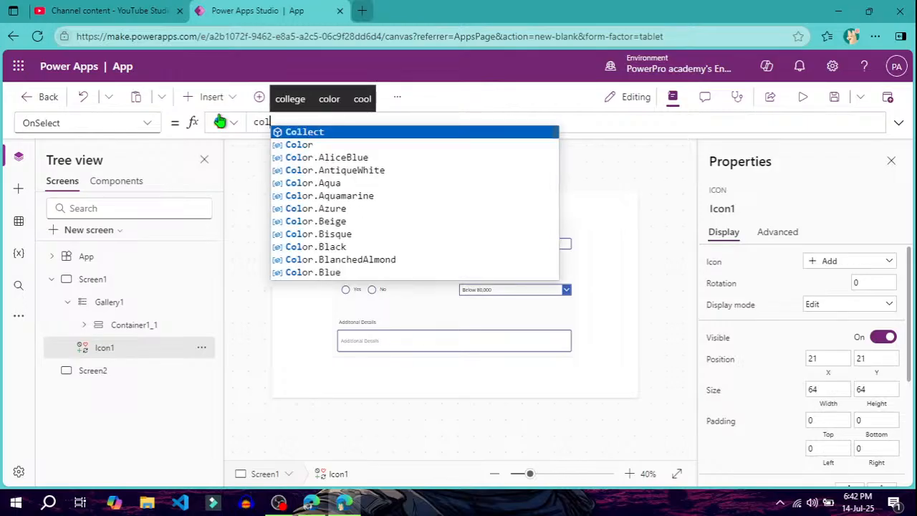
pyautogui.press('Tab')
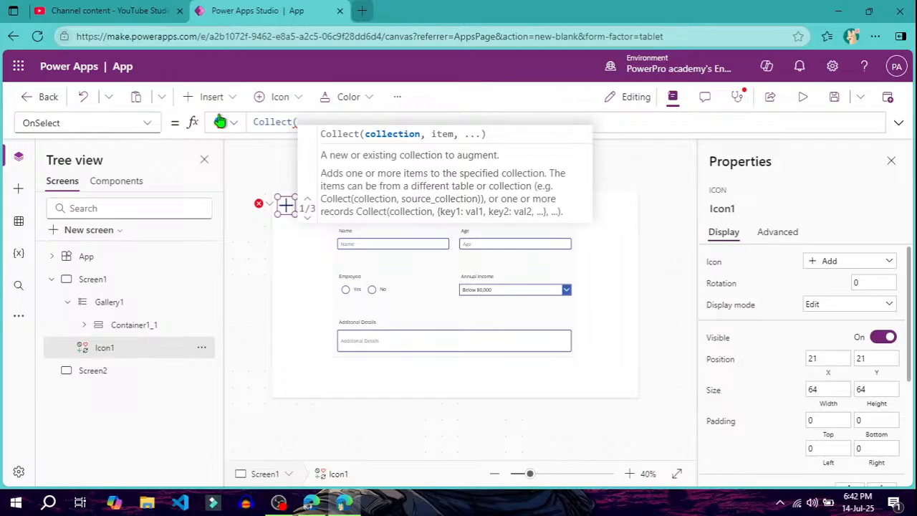
pyautogui.write('TestForm')
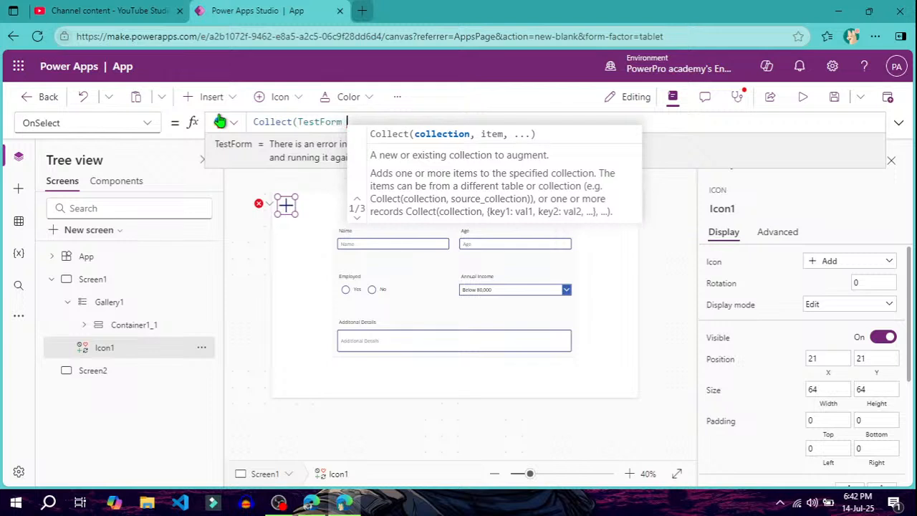
pyautogui.write(', {')
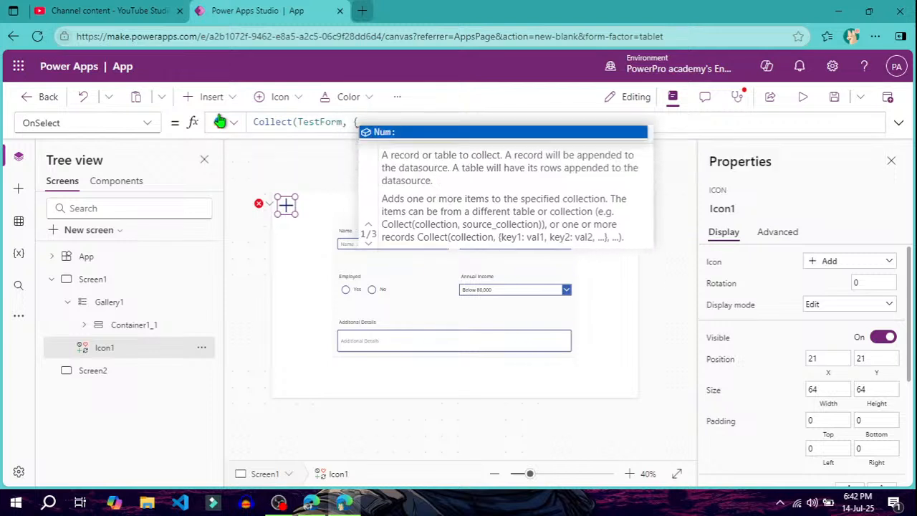
pyautogui.press('Tab')
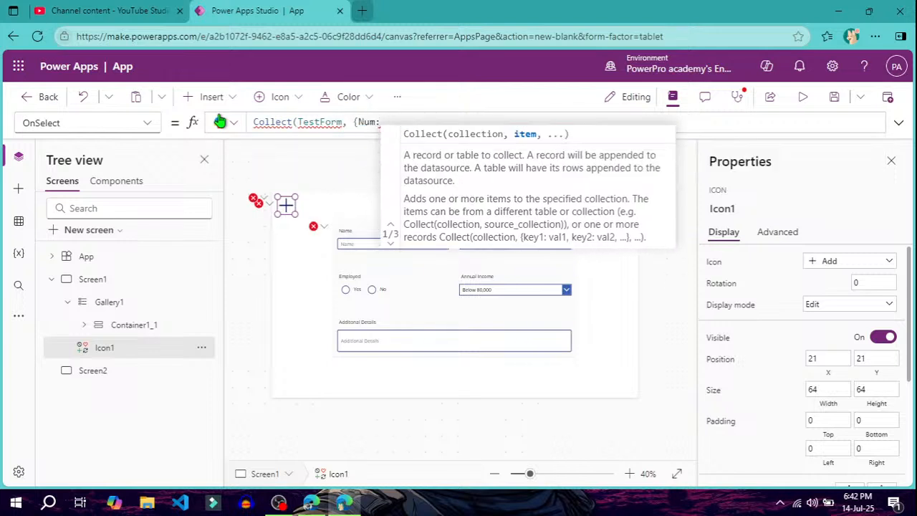
pyautogui.write('2})')
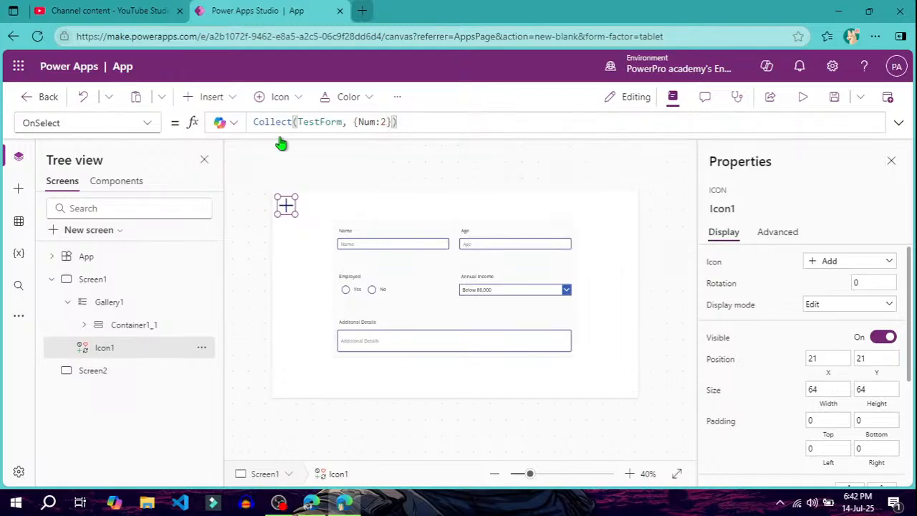
# - Preview the app and test the Add icon by adding further forms to the gallery, checking each addition
pyautogui.click(804, 100)
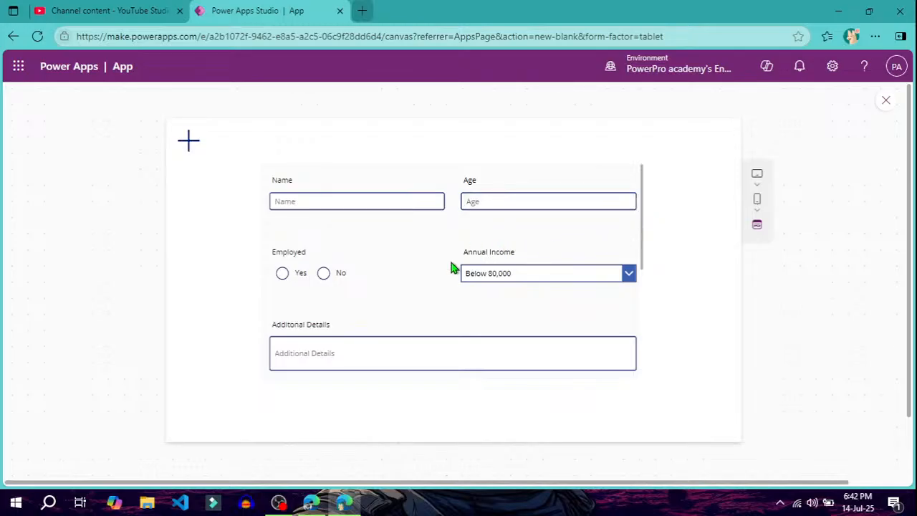
pyautogui.scroll(-2, 450, 265)
pyautogui.scroll(-2, 449, 264)
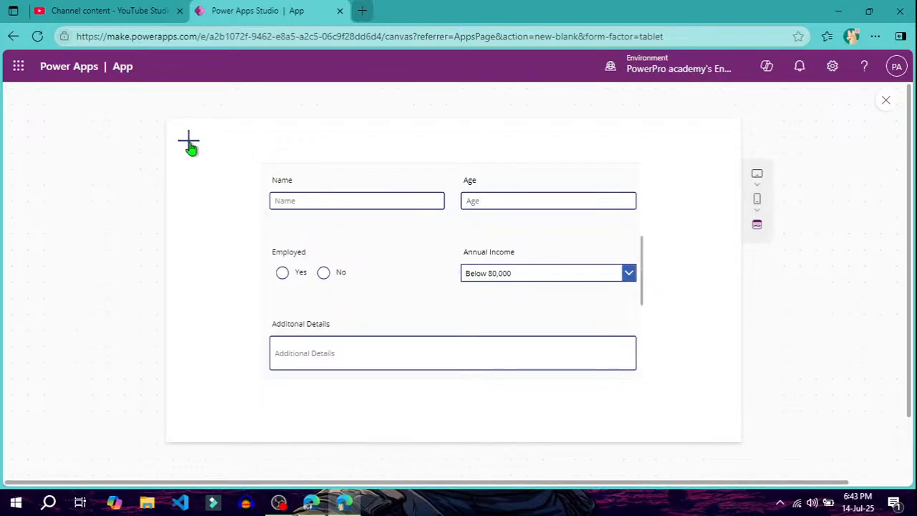
pyautogui.scroll(-3, 441, 285)
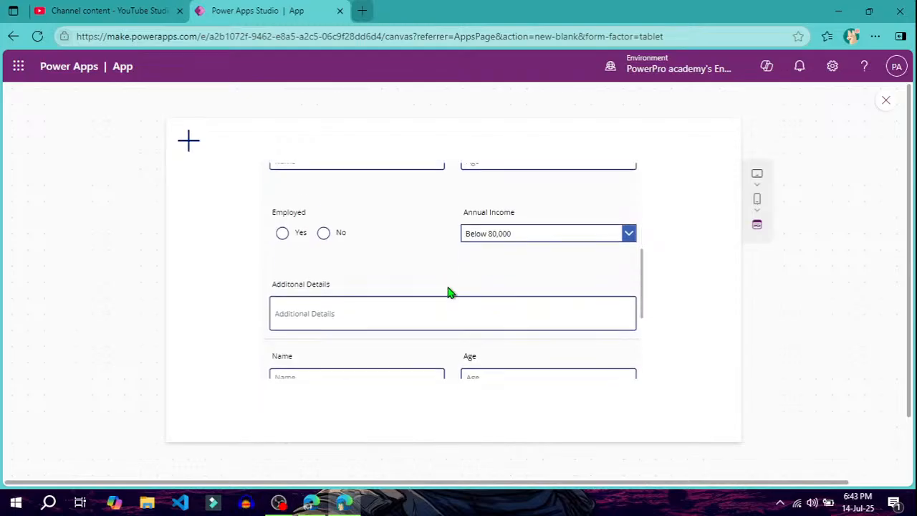
pyautogui.scroll(-2, 448, 287)
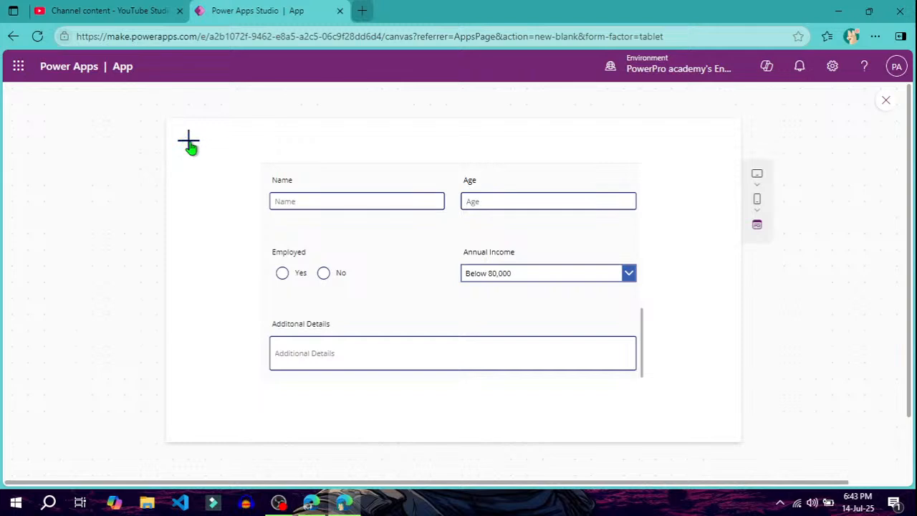
pyautogui.scroll(-3, 447, 292)
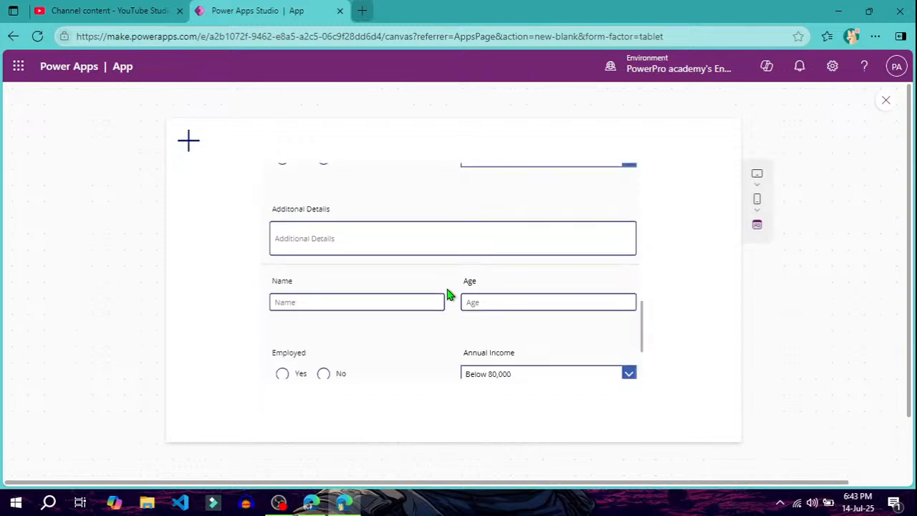
pyautogui.scroll(-1, 448, 294)
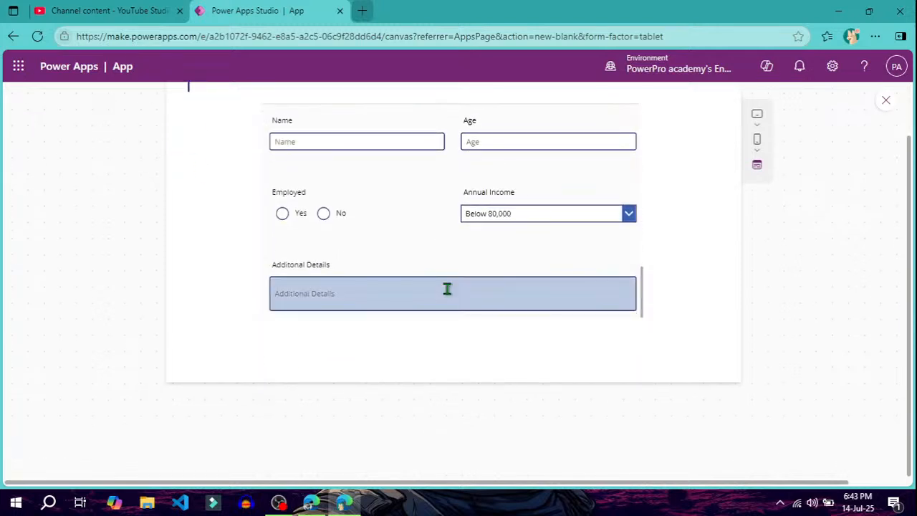
pyautogui.scroll(1, 667, 323)
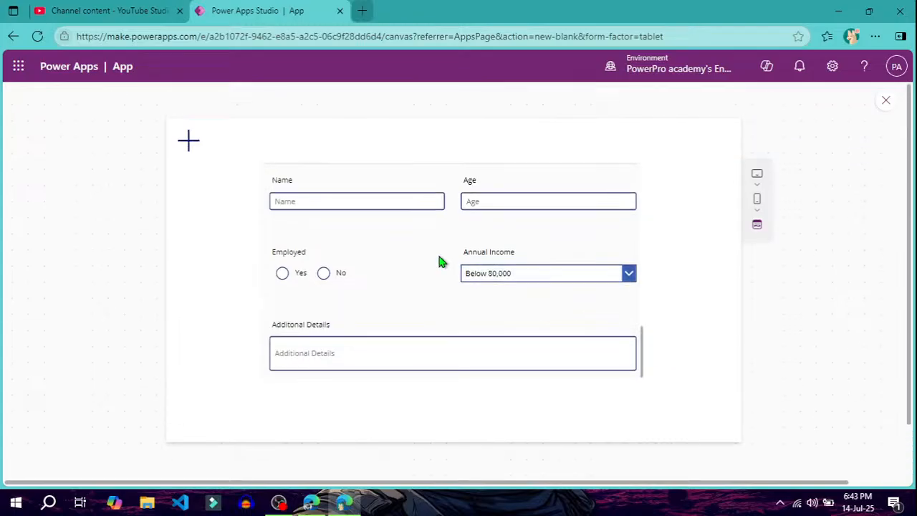
# - Examine the repeated forms in the previewed gallery from the first to the last
pyautogui.scroll(5, 442, 262)
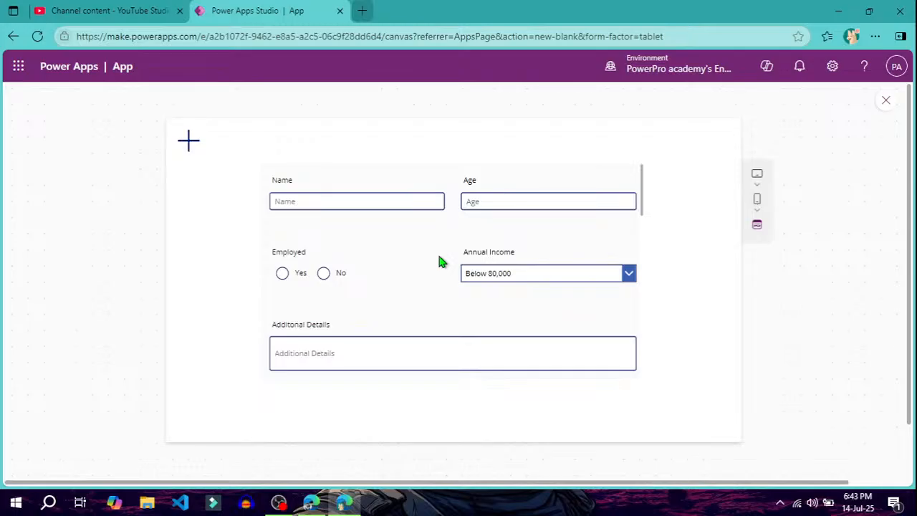
pyautogui.scroll(-10, 447, 269)
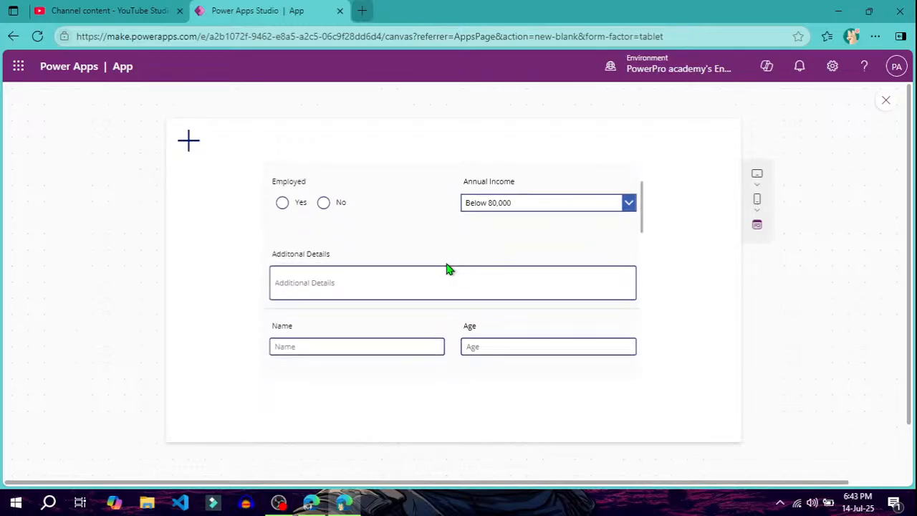
pyautogui.scroll(-1, 446, 269)
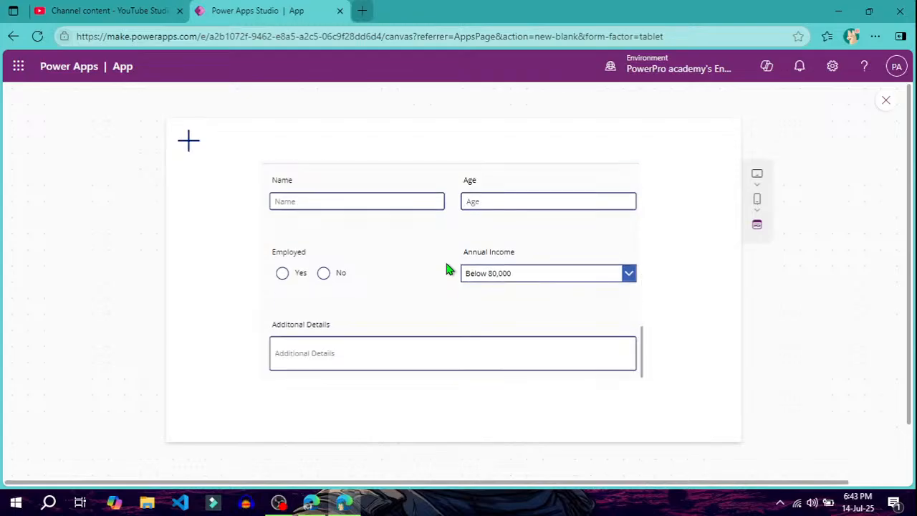
pyautogui.scroll(10, 447, 269)
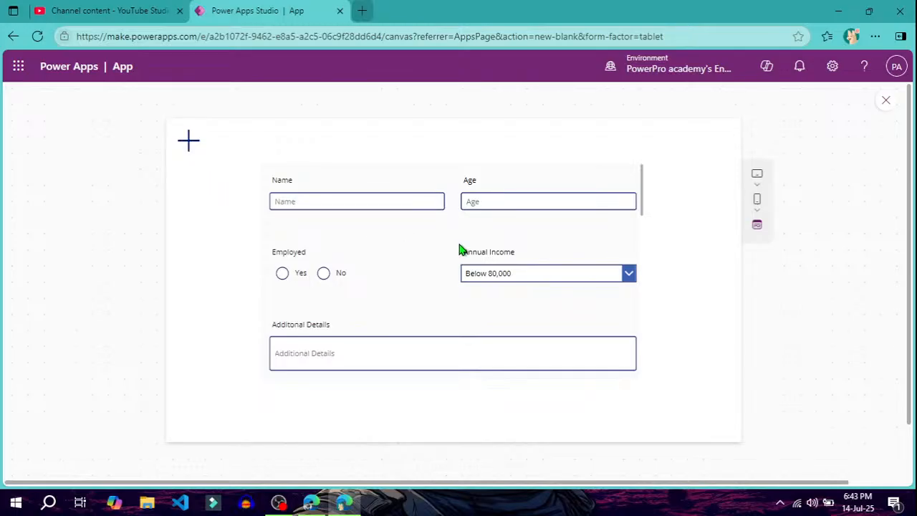
pyautogui.scroll(-10, 461, 249)
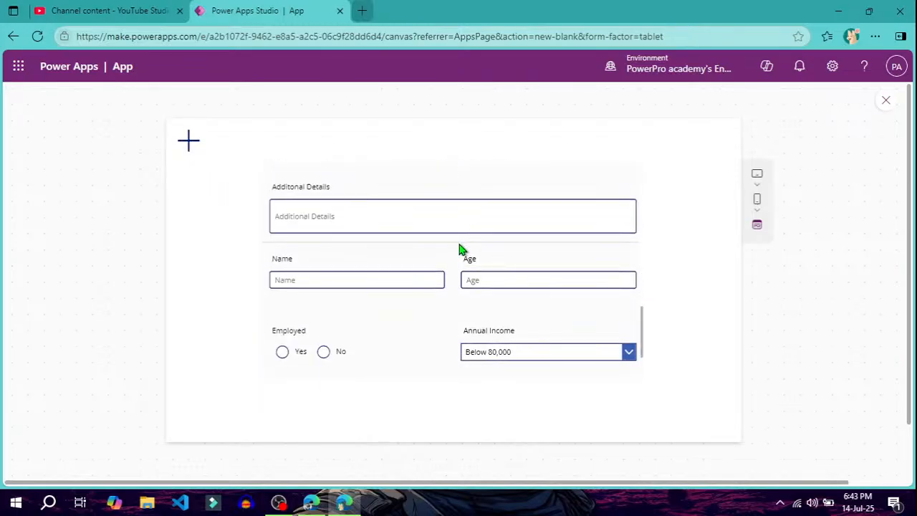
pyautogui.scroll(-5, 462, 249)
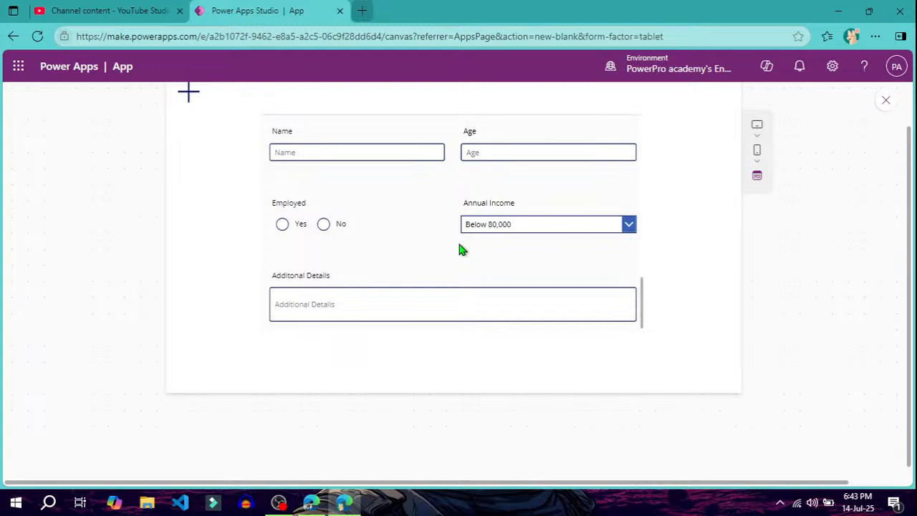
pyautogui.scroll(2, 667, 231)
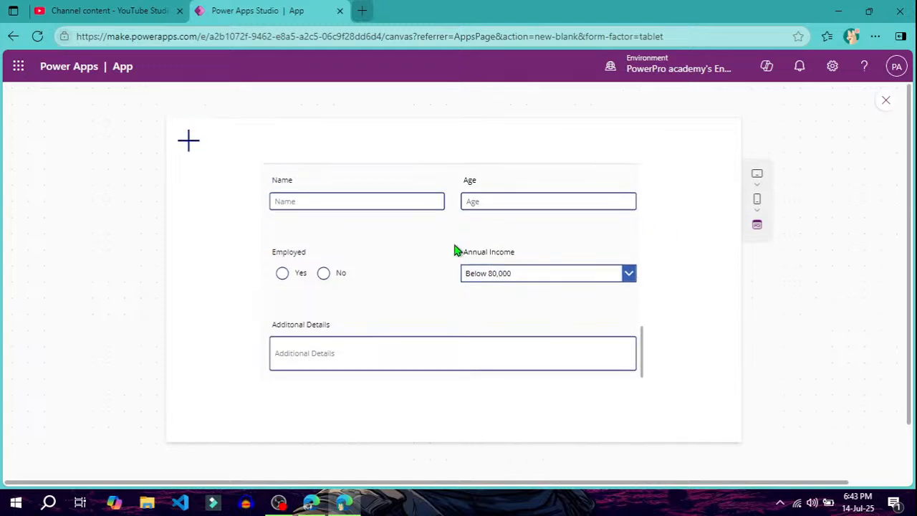
pyautogui.scroll(5, 455, 251)
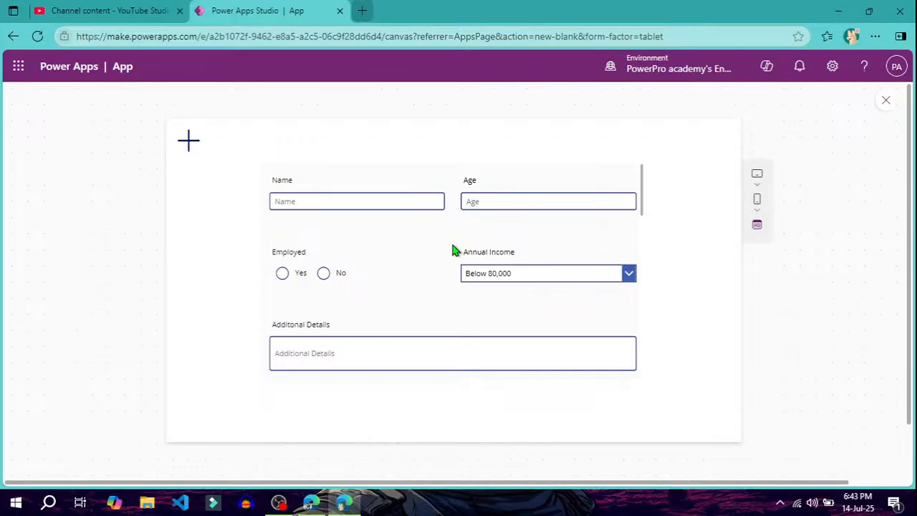
pyautogui.scroll(-5, 453, 251)
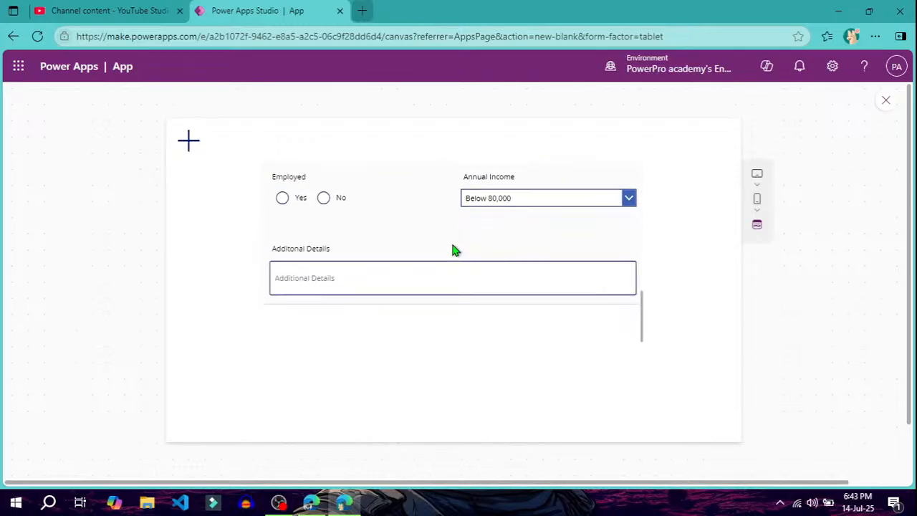
pyautogui.scroll(5, 453, 251)
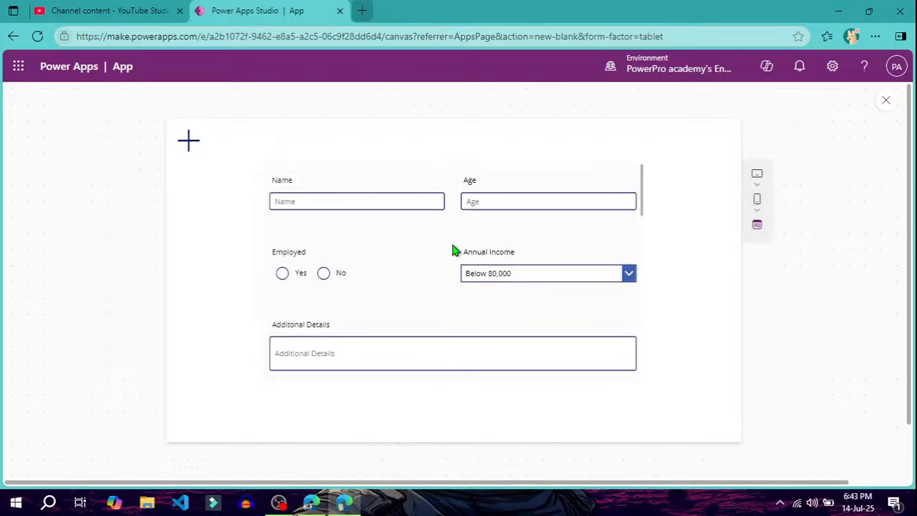
# - Close the preview and reopen Screen1 by way of Screen2 so its OnVisible formula resets the TestForm collection
pyautogui.click(889, 102)
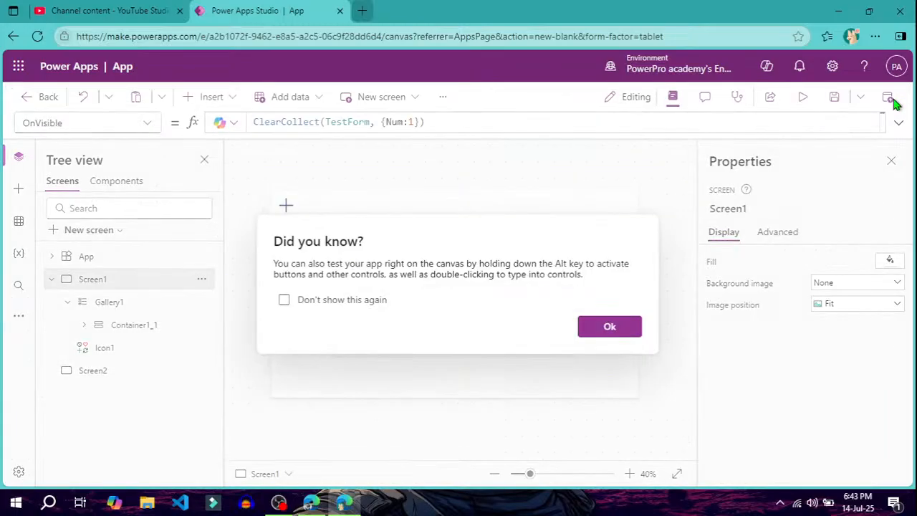
pyautogui.click(633, 331)
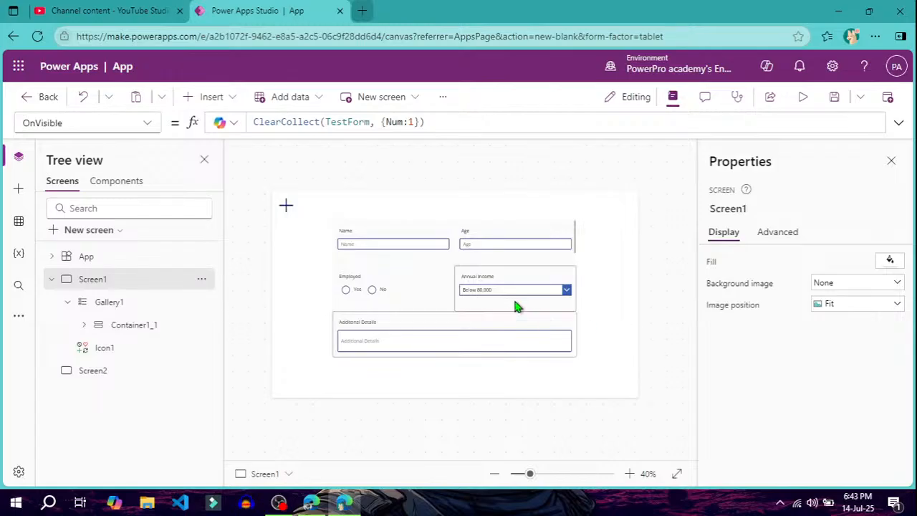
pyautogui.click(95, 372)
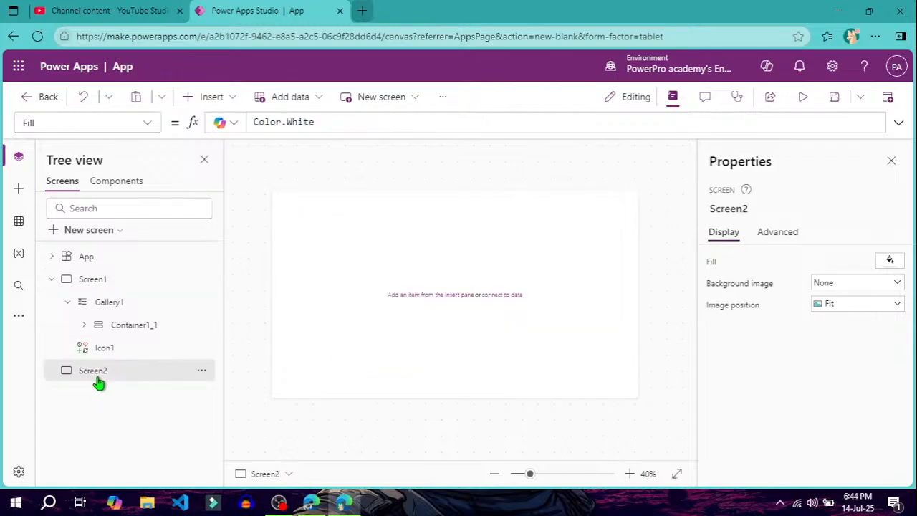
pyautogui.click(97, 287)
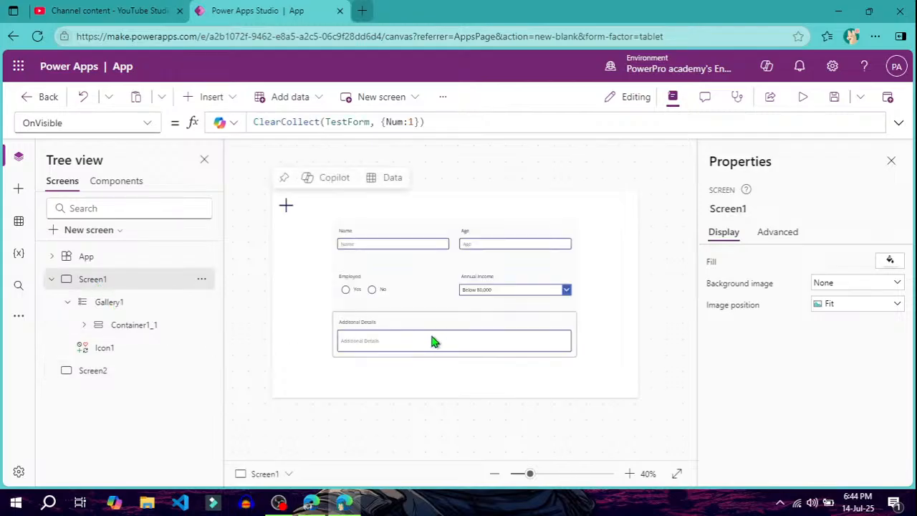
# - Move Icon1 into Gallery1's Container1_1, below Container6_1
pyautogui.click(84, 326)
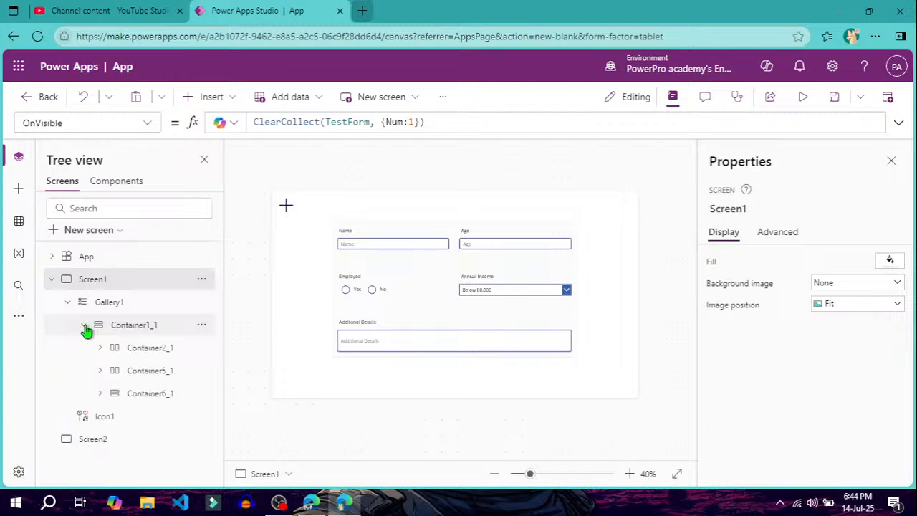
pyautogui.click(141, 327)
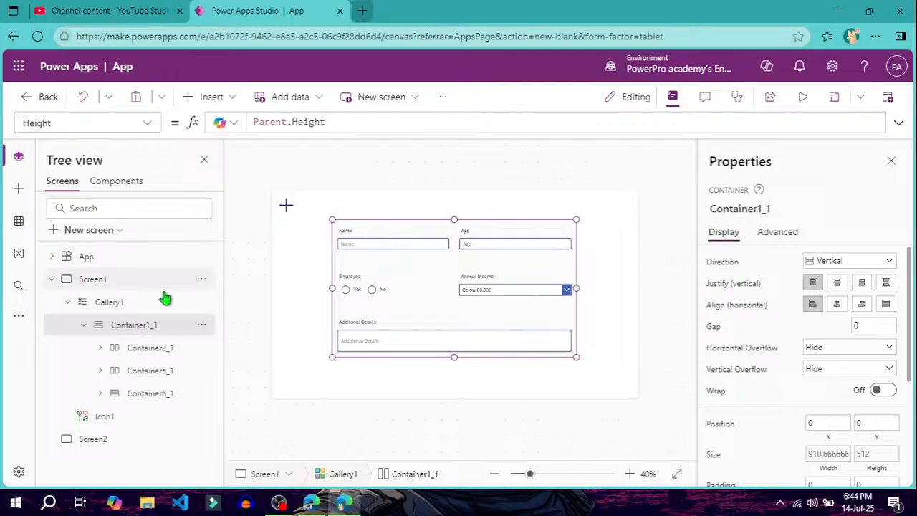
pyautogui.moveTo(117, 417); pyautogui.dragTo(136, 403)
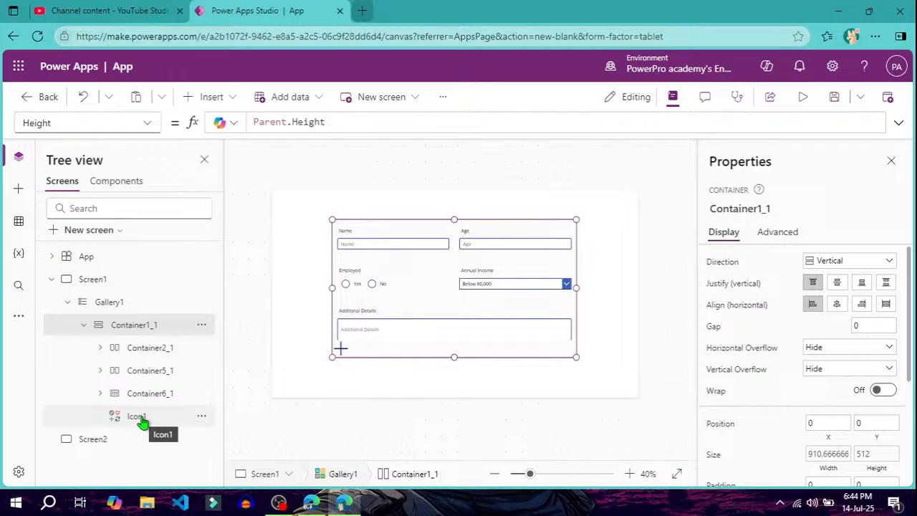
# - Move Icon1 out of Container1_1 and Gallery1, back to the top level of Screen1
pyautogui.moveTo(142, 423); pyautogui.dragTo(150, 322)
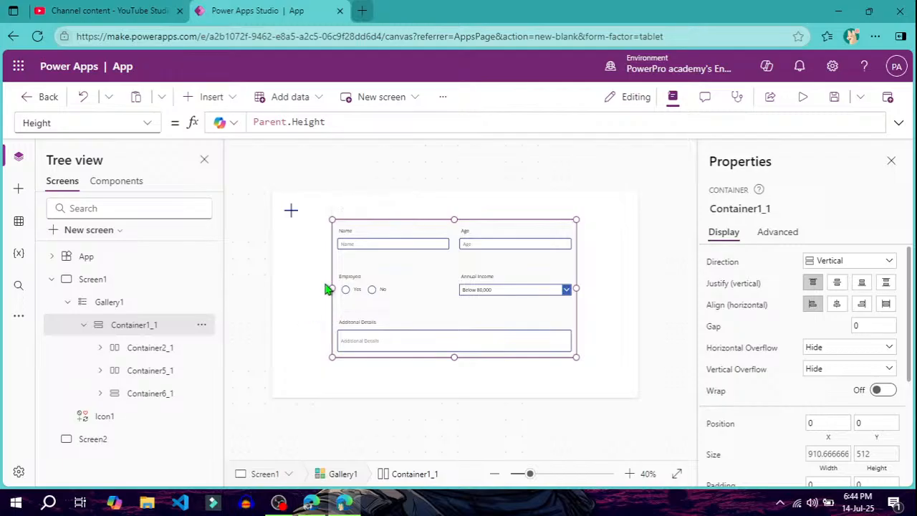
pyautogui.moveTo(328, 288); pyautogui.dragTo(476, 312)
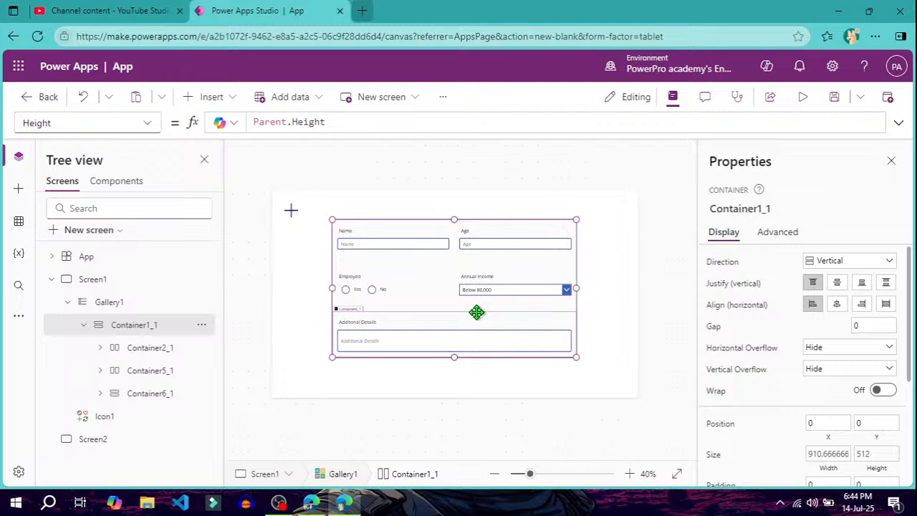
pyautogui.moveTo(476, 312); pyautogui.dragTo(292, 269)
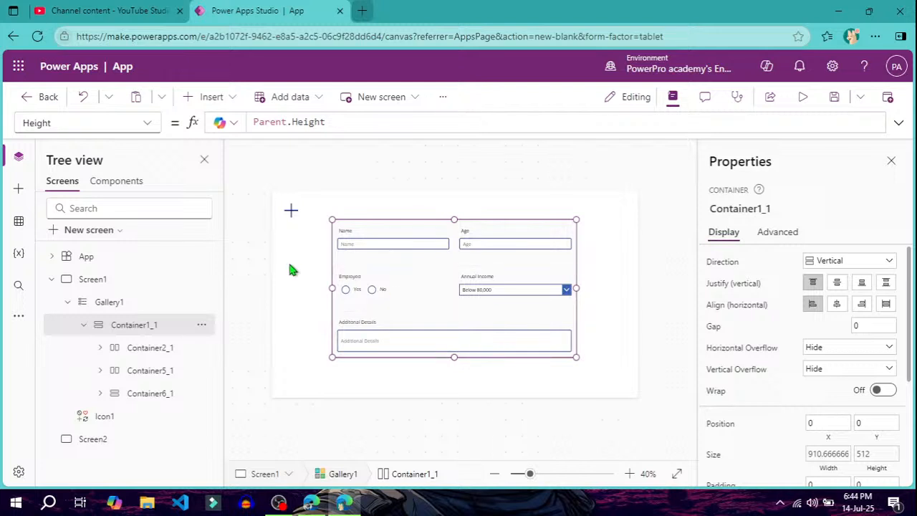
pyautogui.click(292, 269)
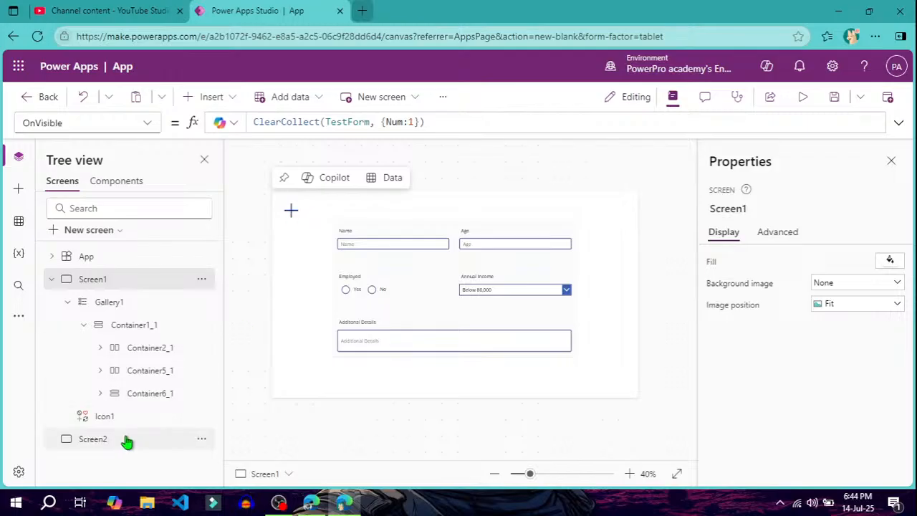
# - Look through the insertable icons and search the insertable controls for "dele"
pyautogui.click(232, 98)
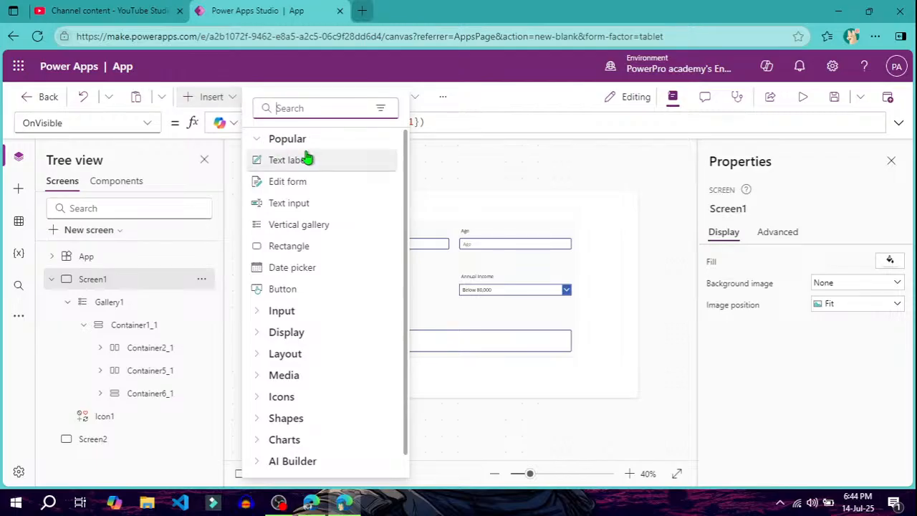
pyautogui.click(309, 109)
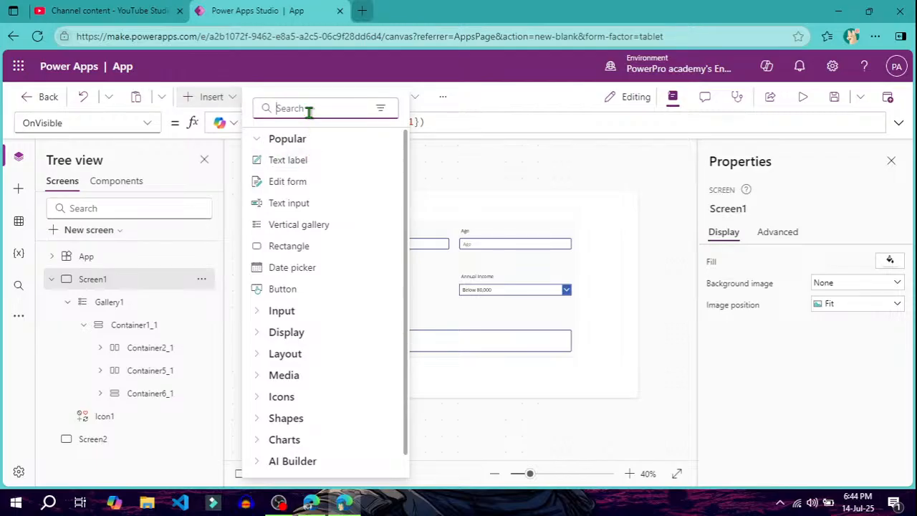
pyautogui.click(264, 399)
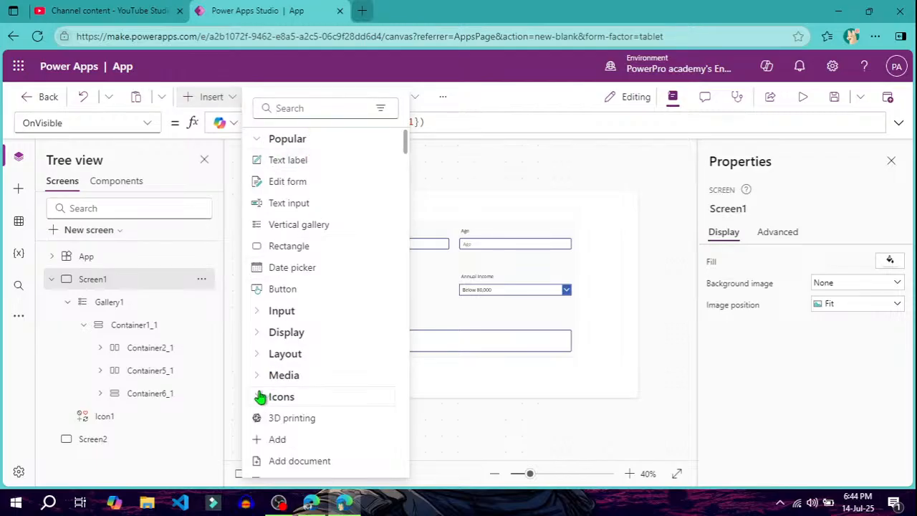
pyautogui.scroll(-3, 292, 405)
pyautogui.scroll(-5, 292, 406)
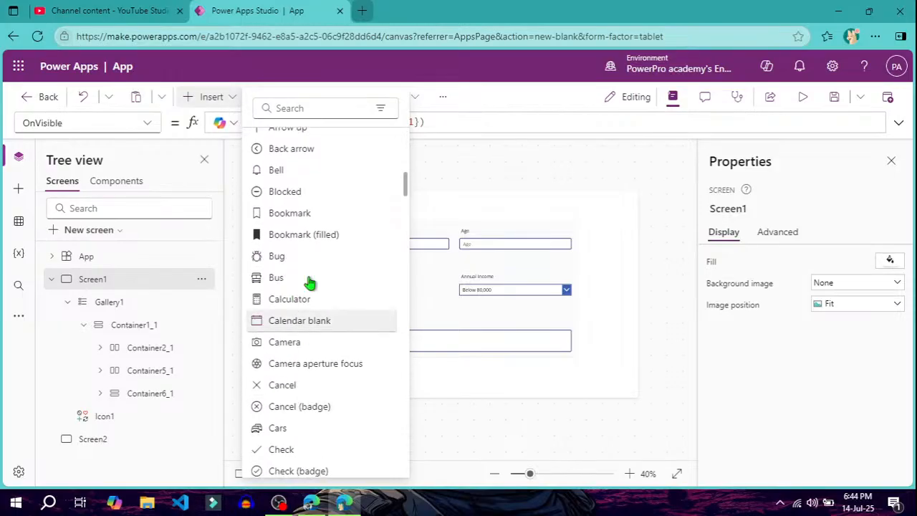
pyautogui.click(342, 107)
pyautogui.write('dele')
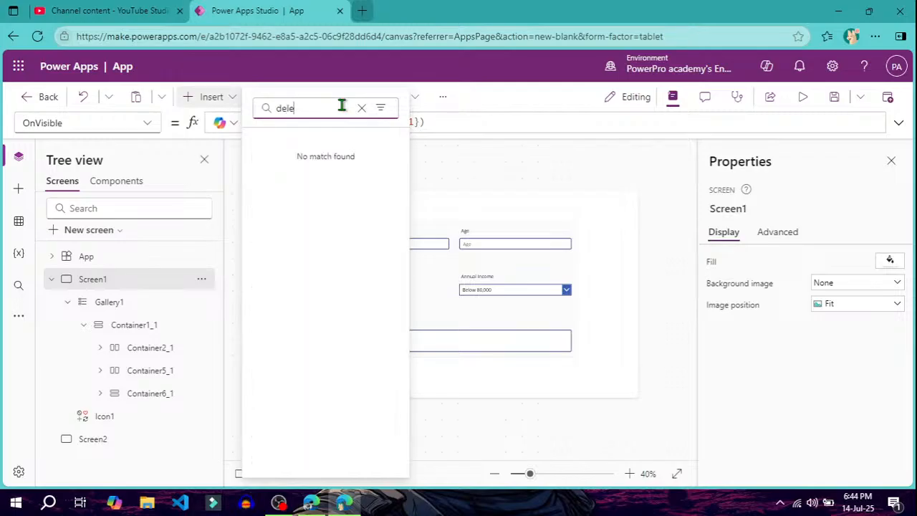
pyautogui.press('BackSpace')
pyautogui.press('BackSpace')
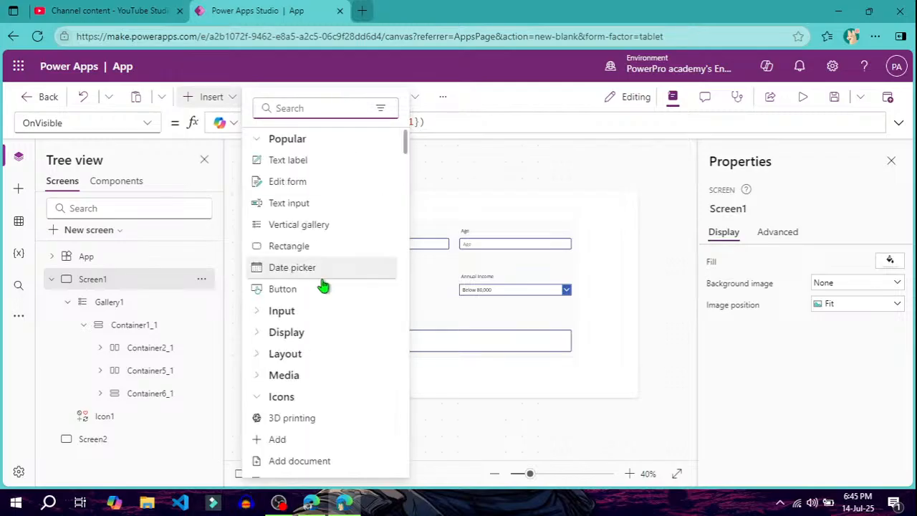
# - Insert a Trash icon on Screen1 and place it directly below the Add icon, at about X 40, Y 125
pyautogui.scroll(-6, 313, 350)
pyautogui.scroll(-4, 313, 349)
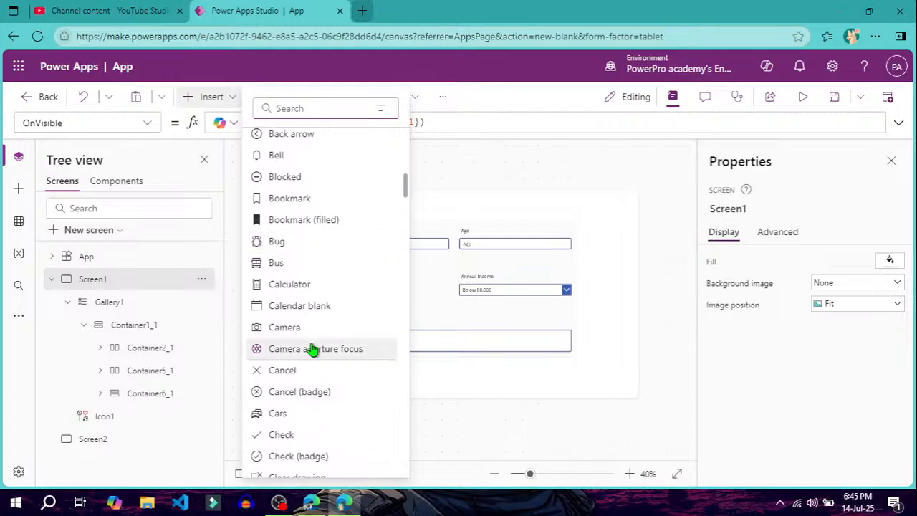
pyautogui.scroll(-5, 313, 349)
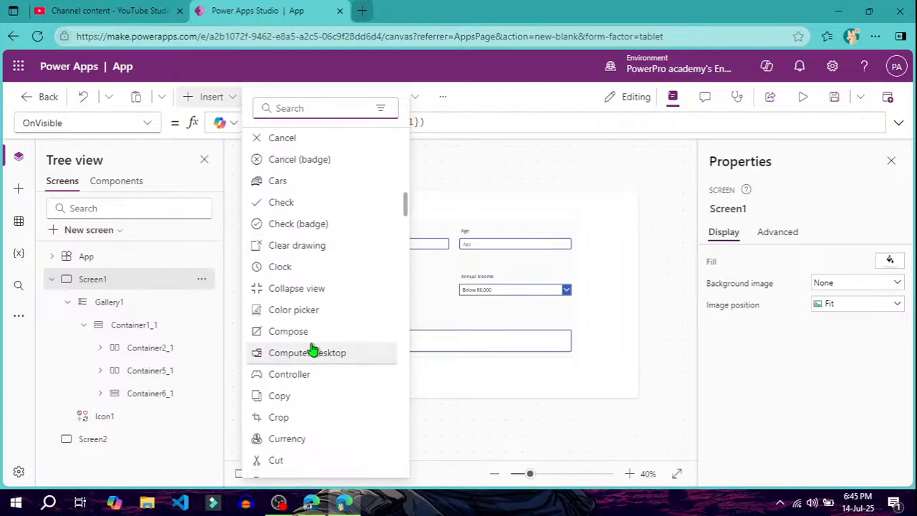
pyautogui.scroll(-6, 313, 350)
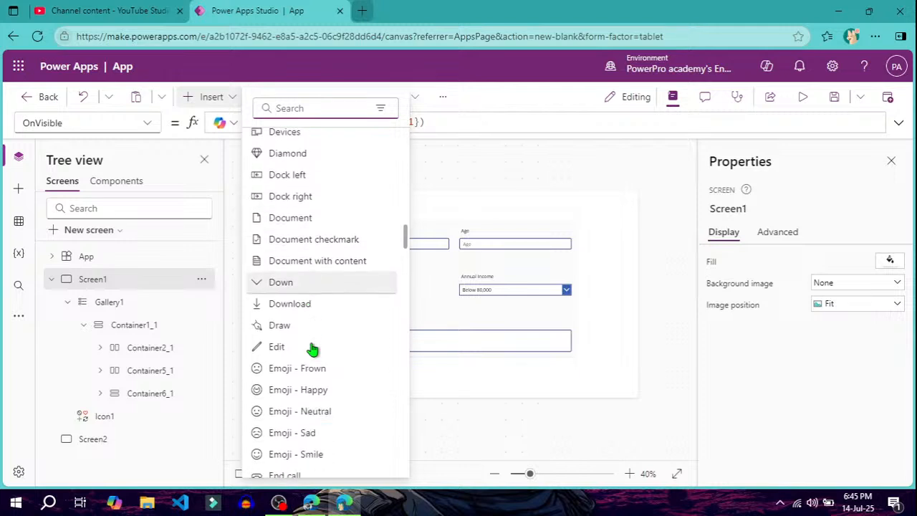
pyautogui.scroll(-7, 313, 349)
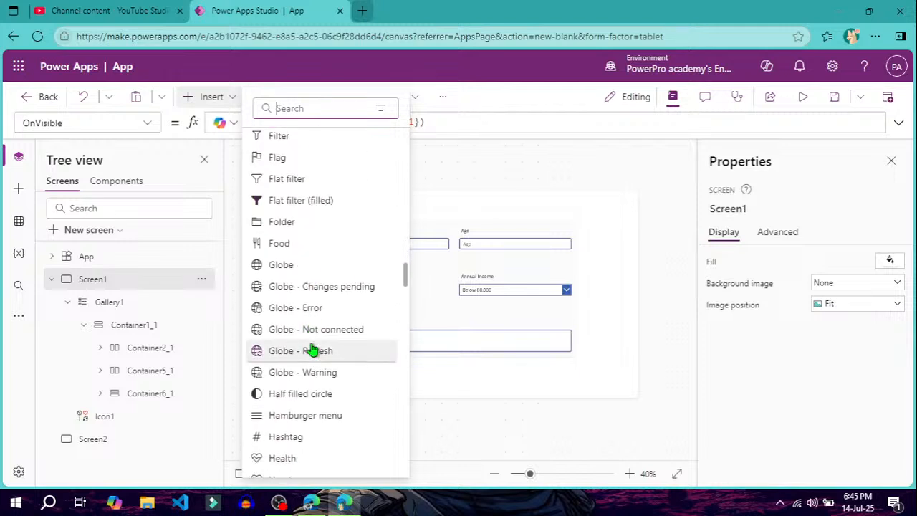
pyautogui.scroll(-6, 313, 350)
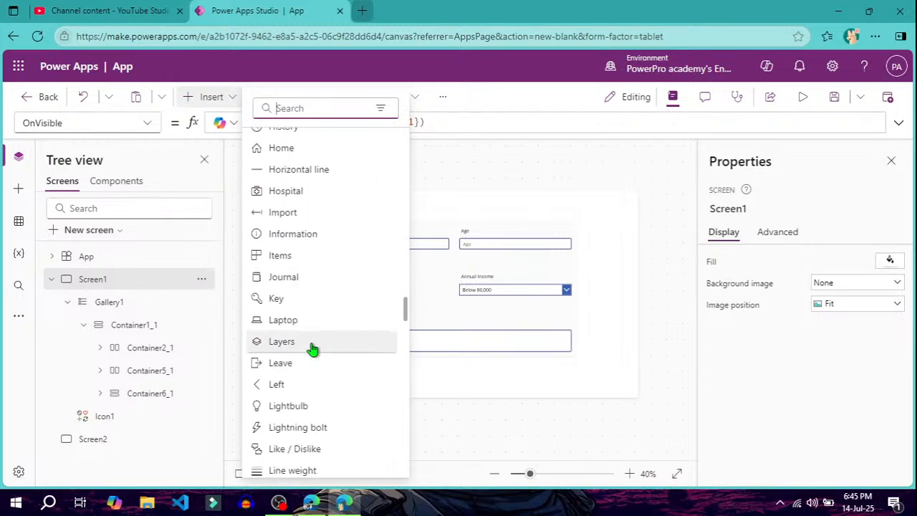
pyautogui.scroll(-6, 314, 349)
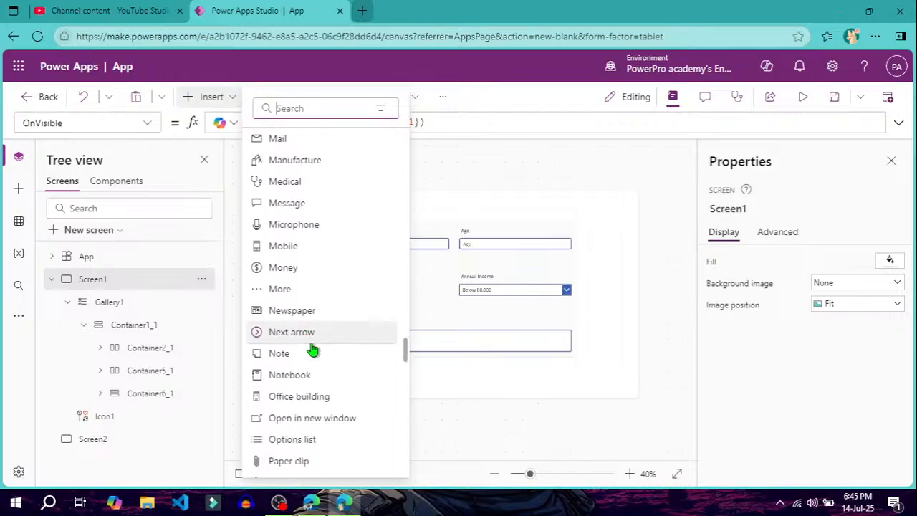
pyautogui.scroll(-7, 313, 350)
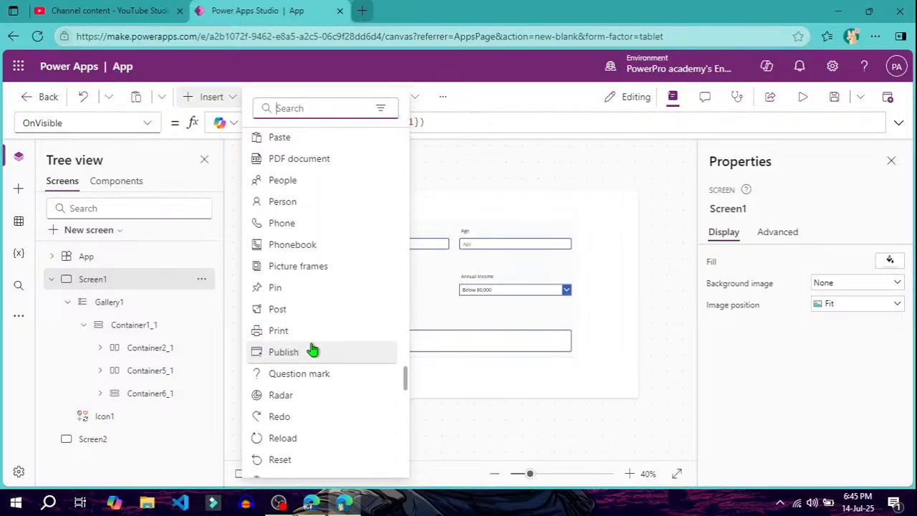
pyautogui.scroll(-6, 313, 350)
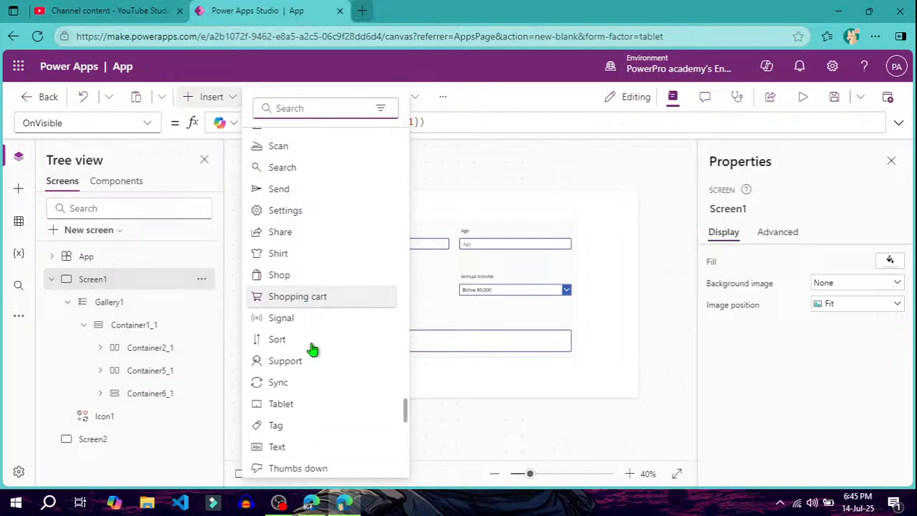
pyautogui.scroll(-6, 313, 350)
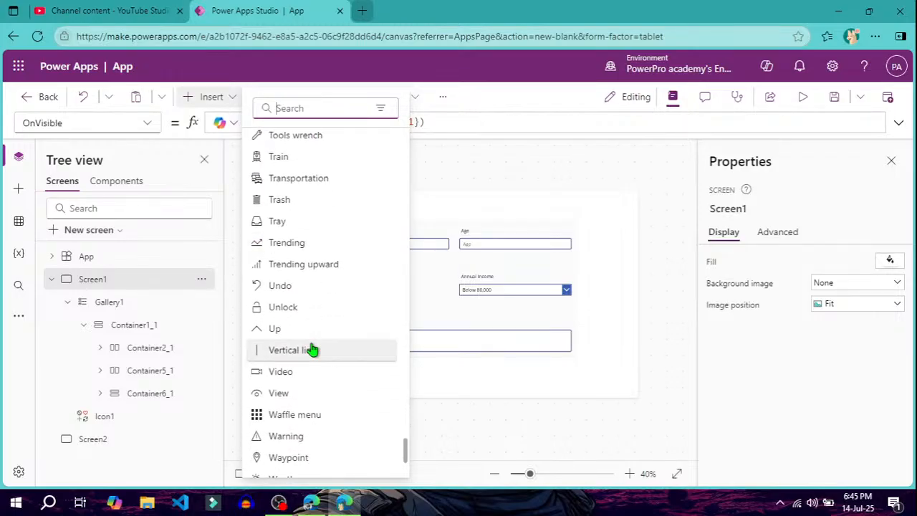
pyautogui.click(279, 201)
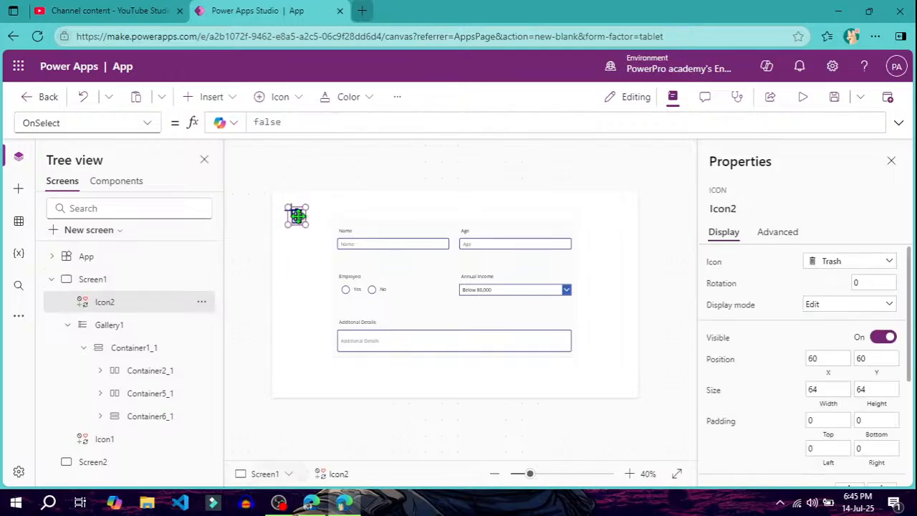
pyautogui.moveTo(299, 217); pyautogui.dragTo(294, 234)
pyautogui.click(295, 281)
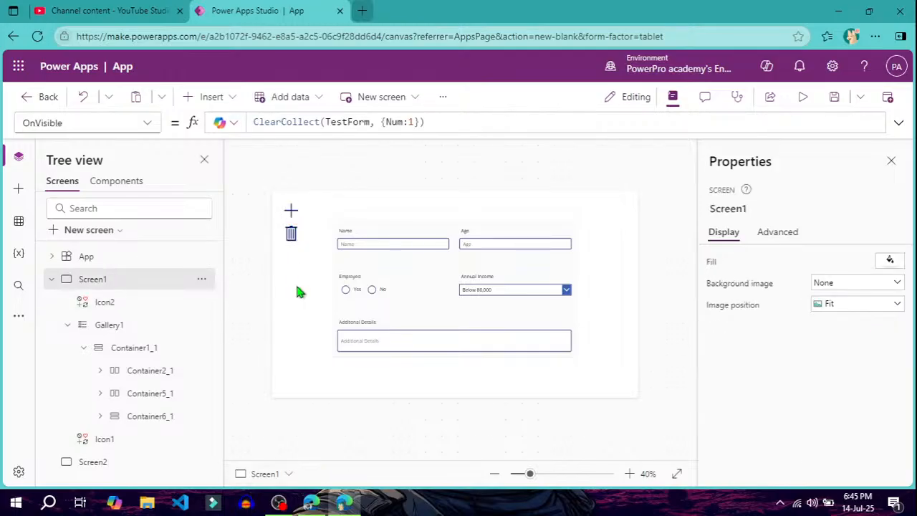
# - Set the Trash icon's OnSelect formula to Remove(TestForm, Gallery1.Selected)
pyautogui.click(296, 238)
pyautogui.click(302, 122)
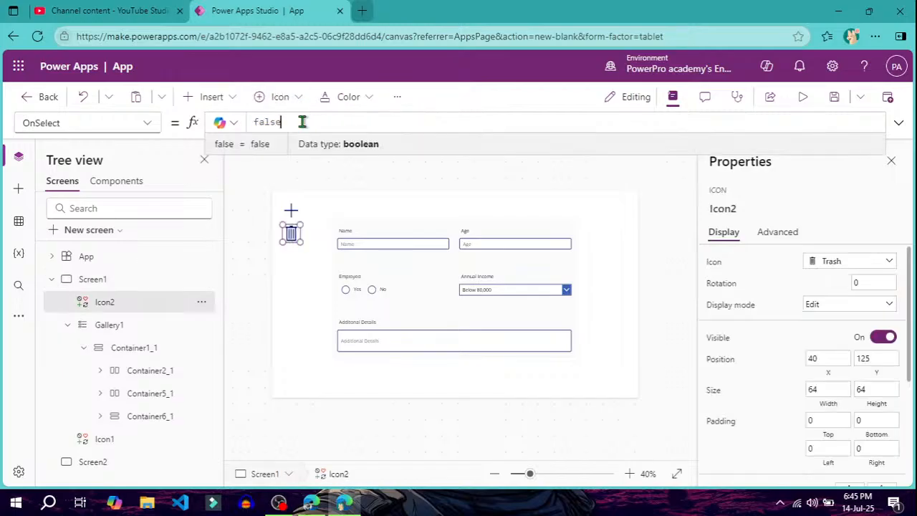
pyautogui.moveTo(302, 122); pyautogui.dragTo(240, 123)
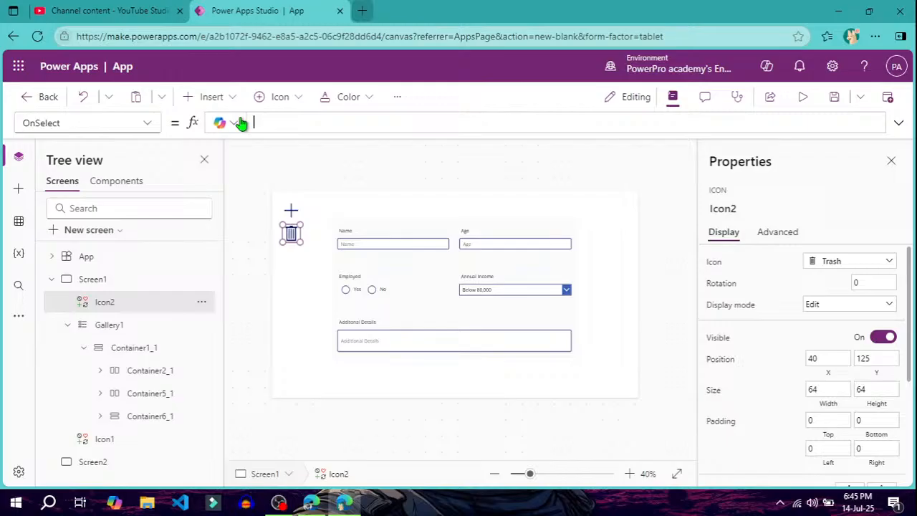
pyautogui.write('remove')
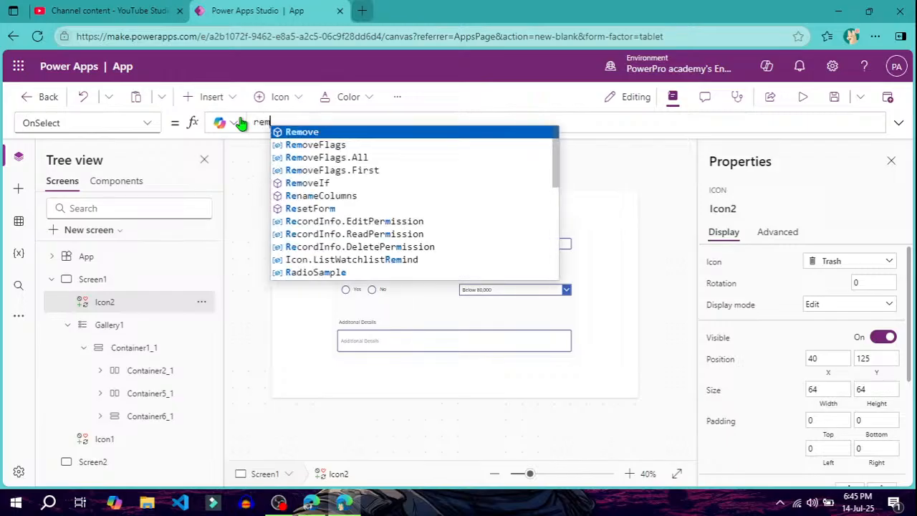
pyautogui.press('Tab')
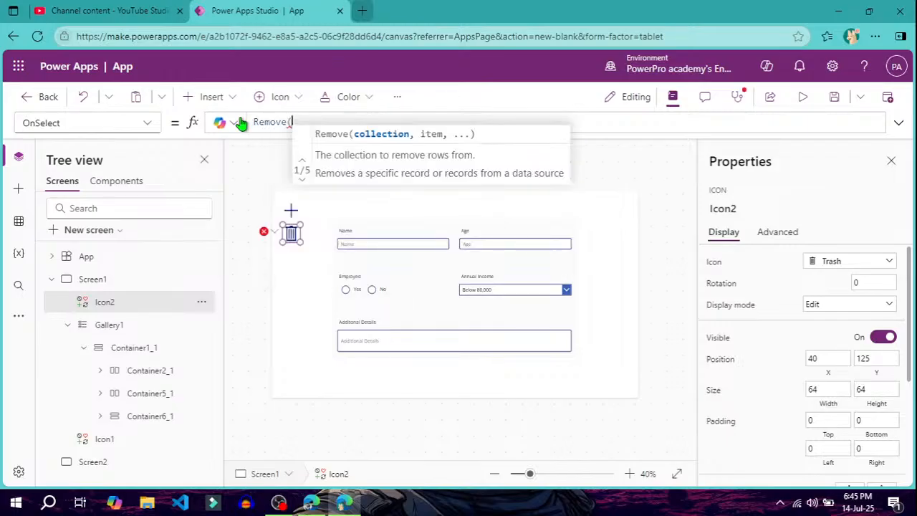
pyautogui.write('test')
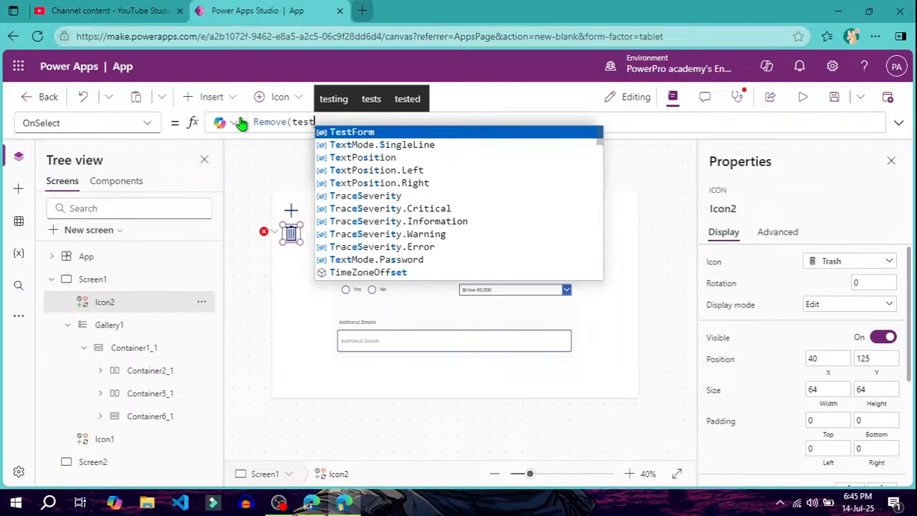
pyautogui.press('Tab')
pyautogui.write(', ')
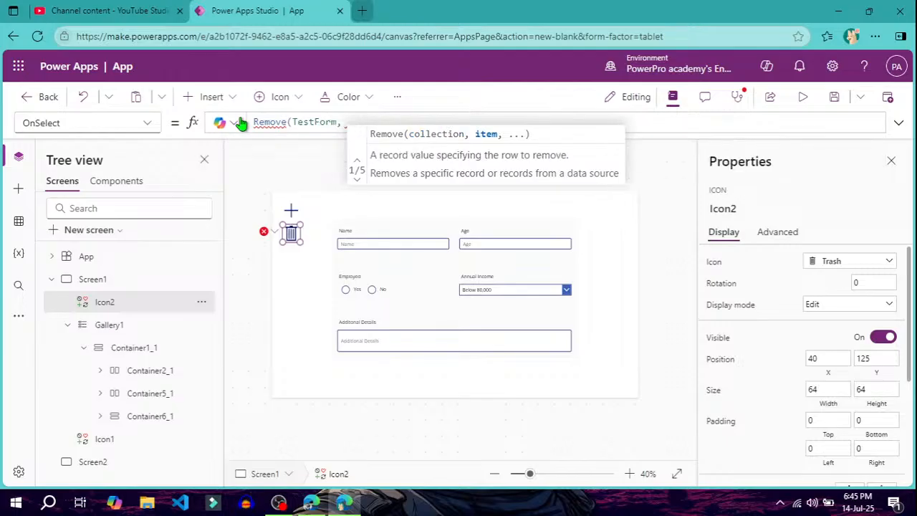
pyautogui.write('gal')
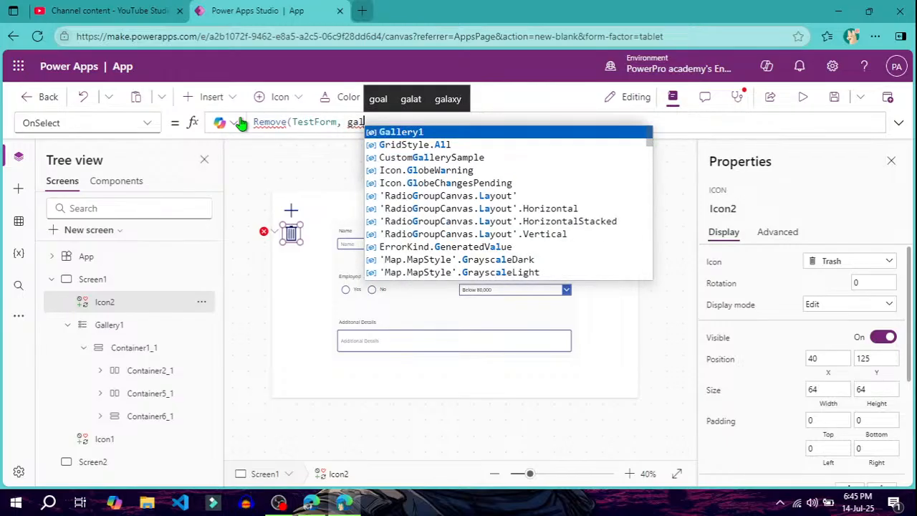
pyautogui.press('Tab')
pyautogui.write('.')
pyautogui.press('Tab')
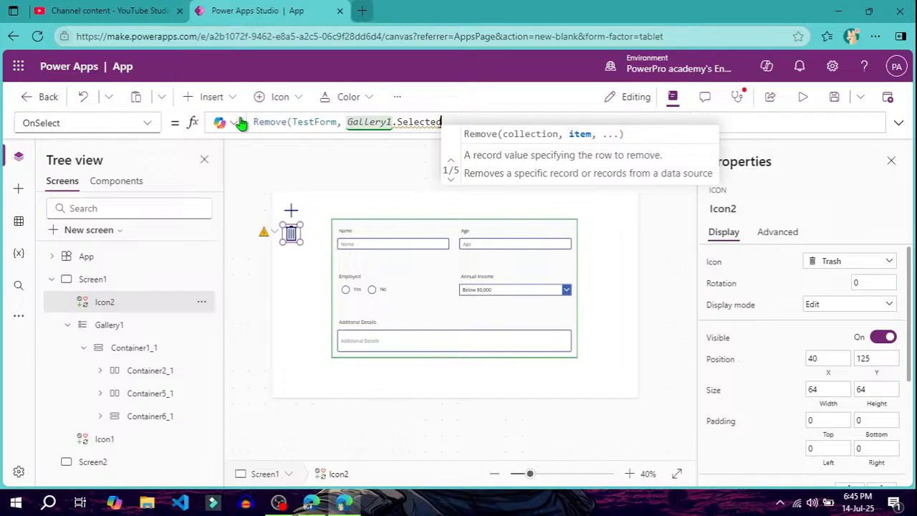
pyautogui.write(')')
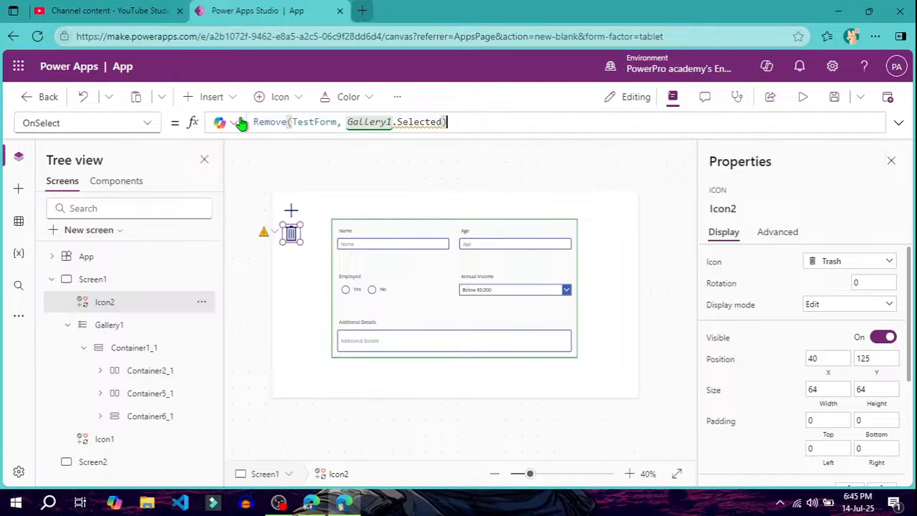
pyautogui.moveTo(408, 122)
# - Preview the app, add one more form, and test the Trash icon by trying to remove a form from the gallery
pyautogui.click(805, 101)
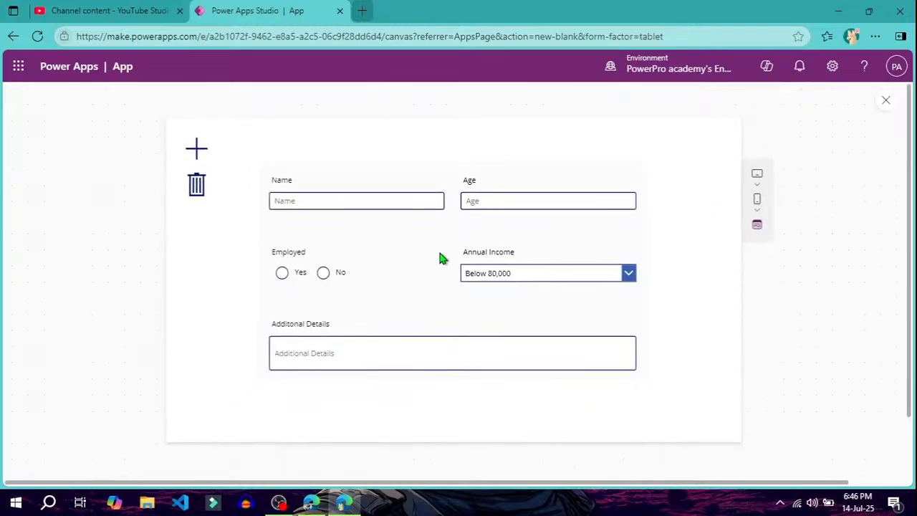
pyautogui.click(199, 154)
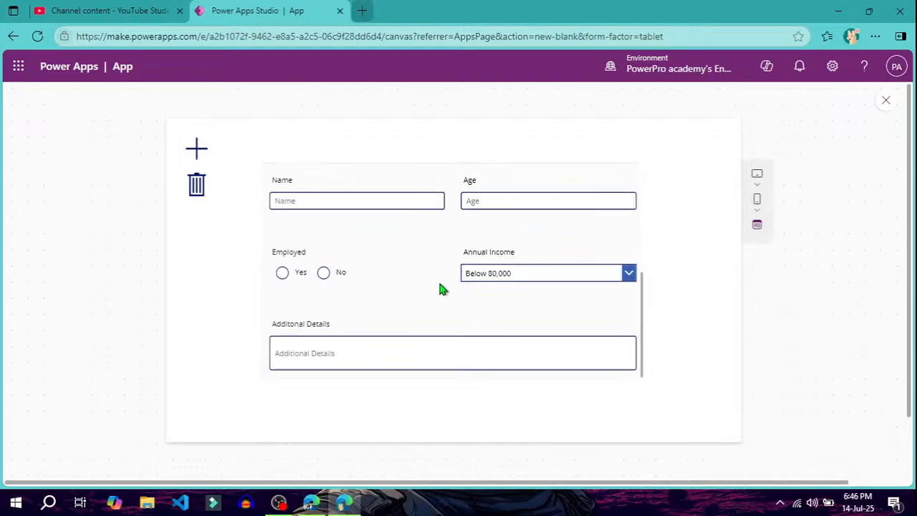
pyautogui.click(196, 197)
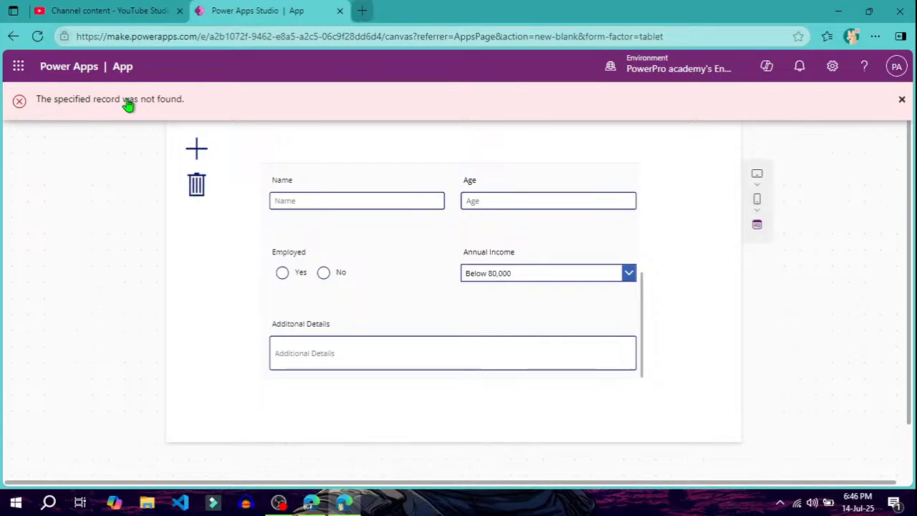
pyautogui.scroll(3, 435, 257)
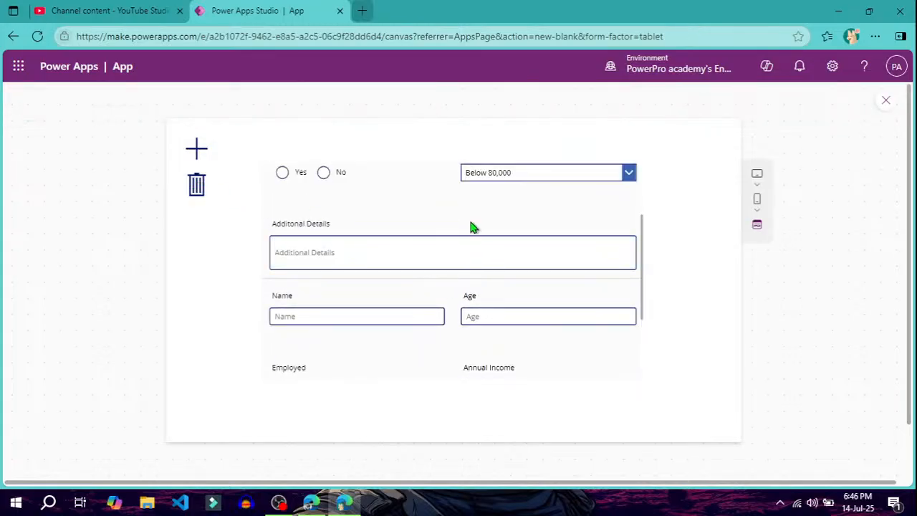
pyautogui.scroll(-3, 473, 240)
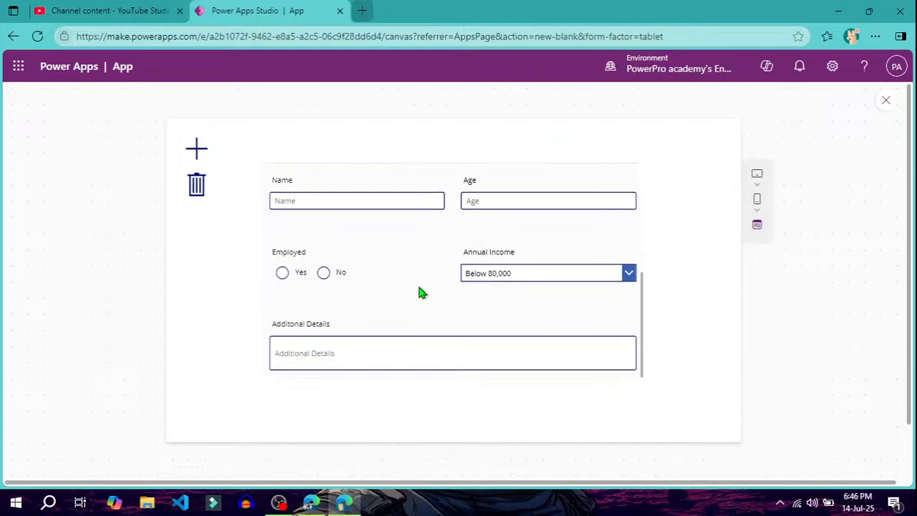
# - Look through the forms in the previewed gallery and close the preview
pyautogui.scroll(-2, 421, 293)
pyautogui.scroll(2, 242, 273)
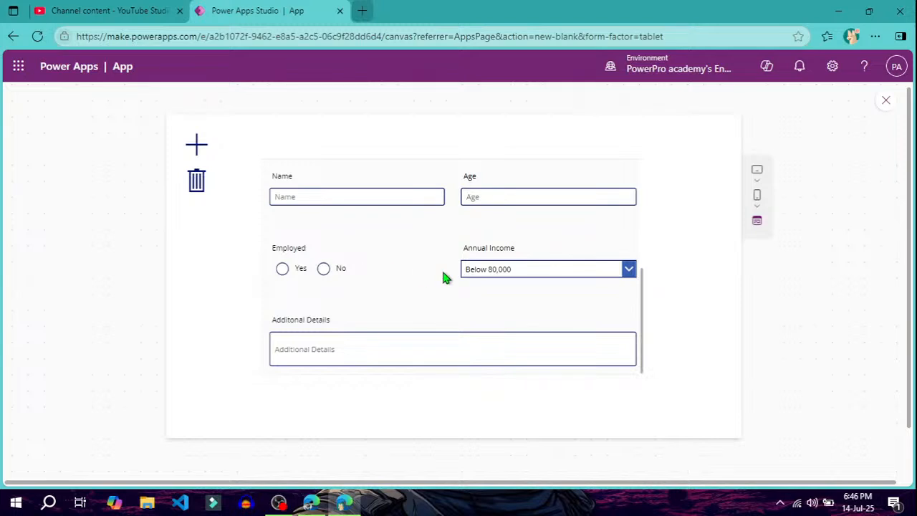
pyautogui.scroll(2, 444, 276)
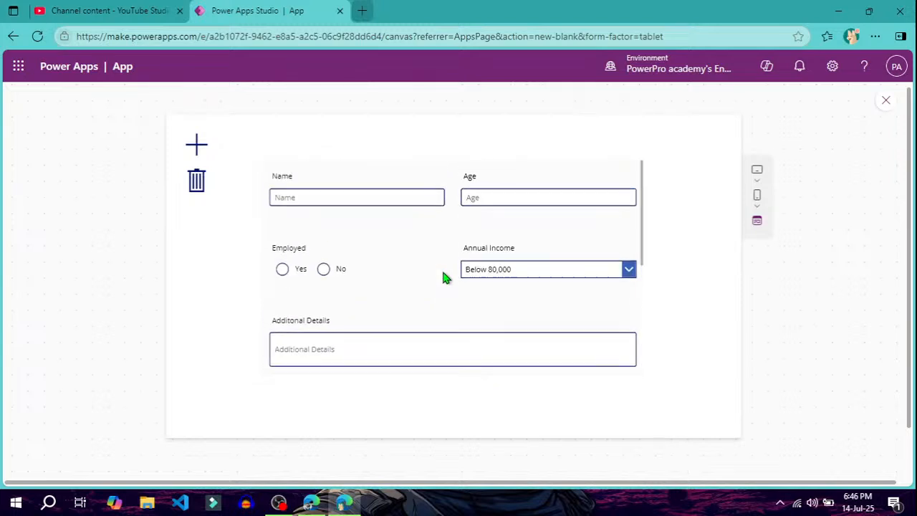
pyautogui.click(883, 104)
pyautogui.click(630, 325)
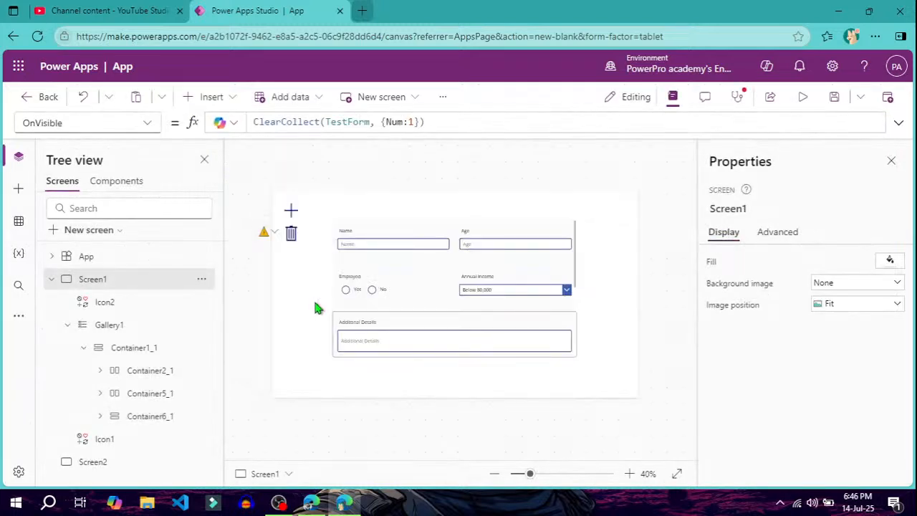
# - Open the Trash icon's flagged OnSelect formula and look through the fields available under Gallery1.Selected
pyautogui.click(271, 233)
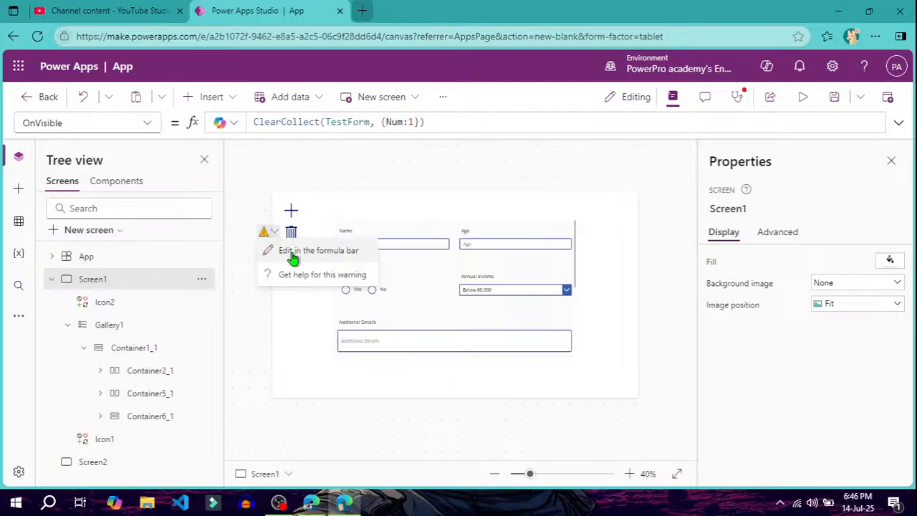
pyautogui.click(294, 253)
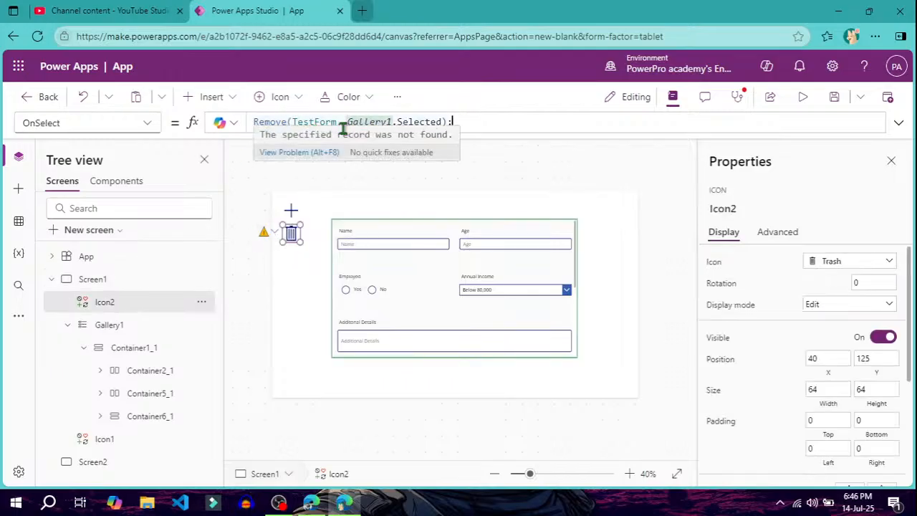
pyautogui.click(442, 122)
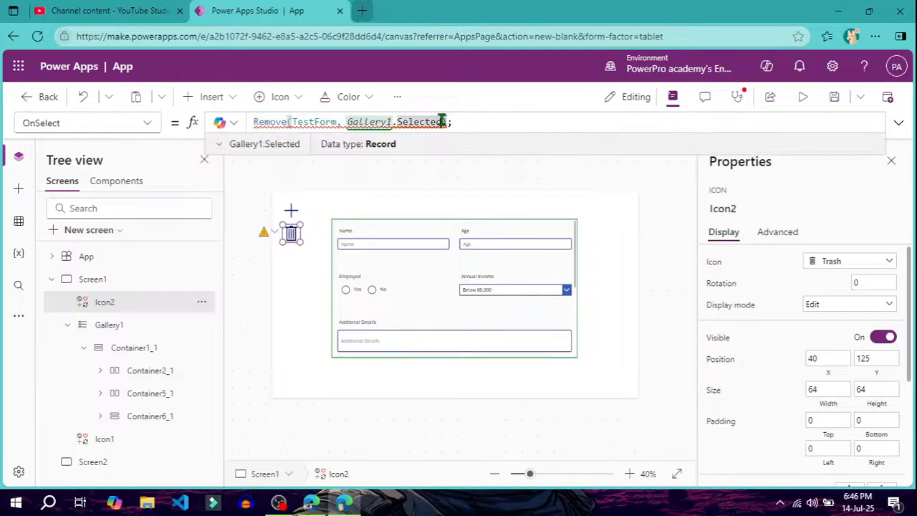
pyautogui.write('.')
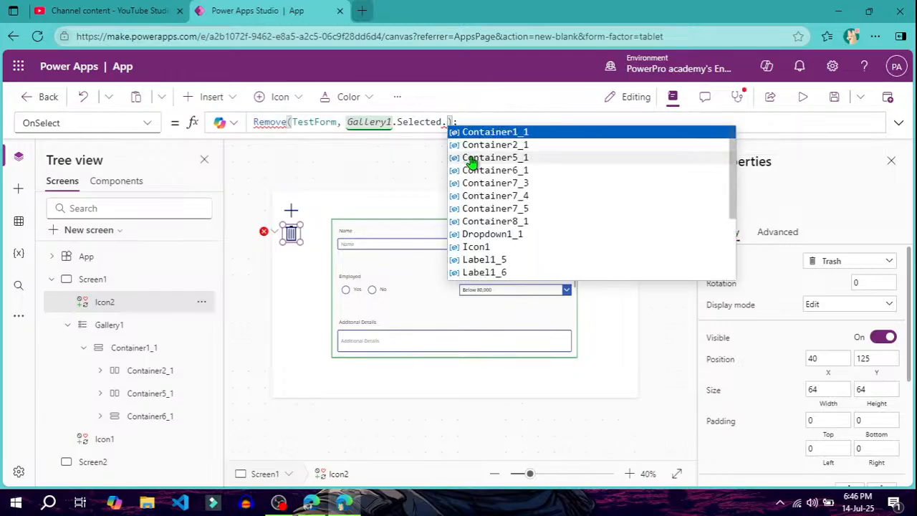
pyautogui.scroll(-3, 487, 204)
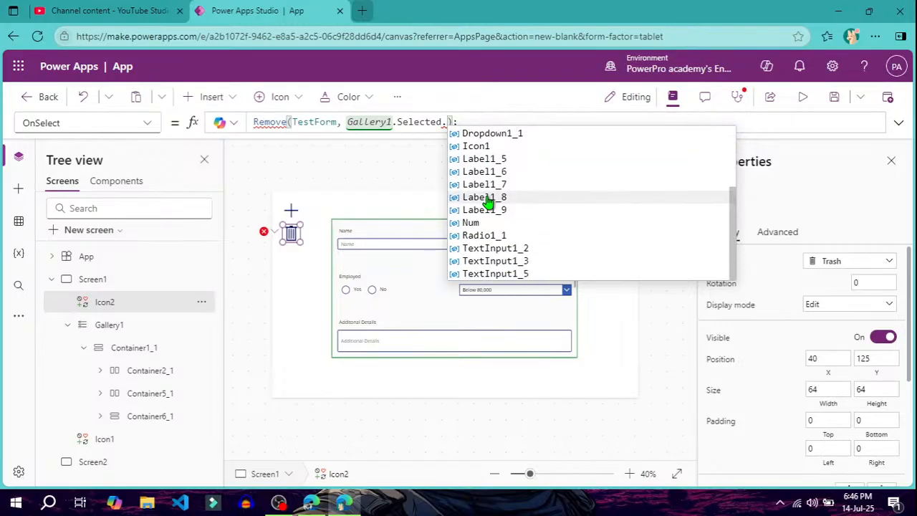
pyautogui.moveTo(447, 121)
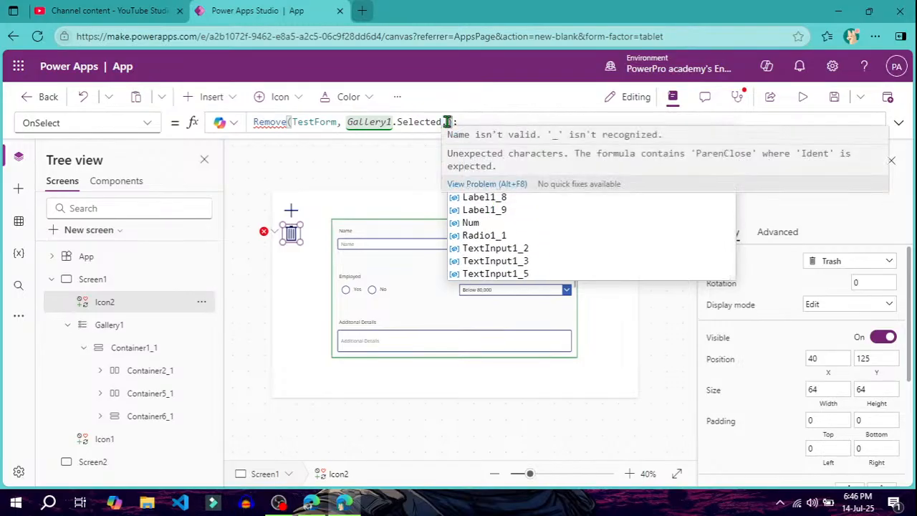
# - Set the Trash icon's OnSelect formula to Remove(TestForm, LookUp(TestForm, Num = Gallery1.Selected.Num));
pyautogui.moveTo(447, 122); pyautogui.dragTo(347, 121)
pyautogui.press('BackSpace')
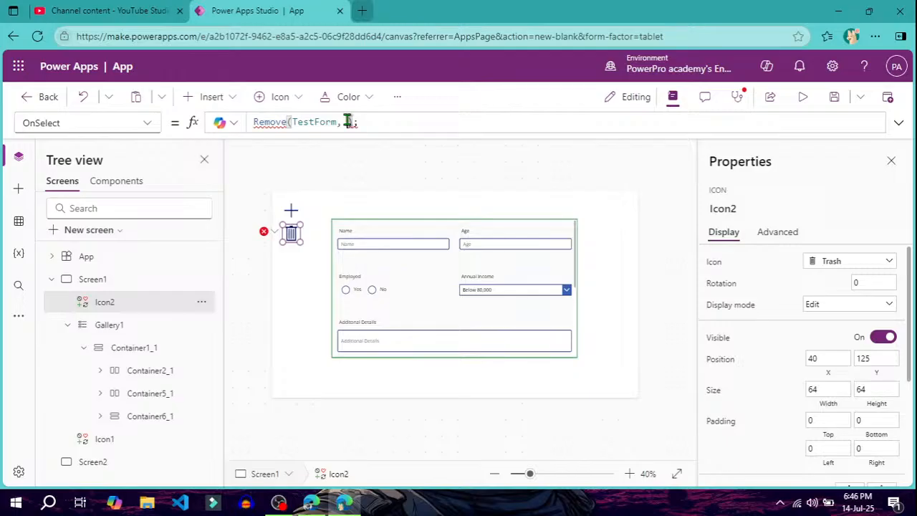
pyautogui.write('LookUp(')
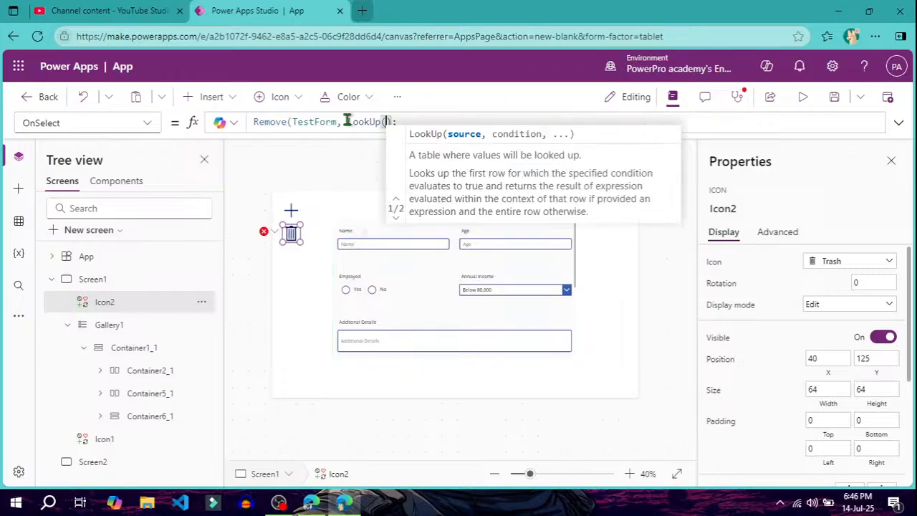
pyautogui.write('TestForm')
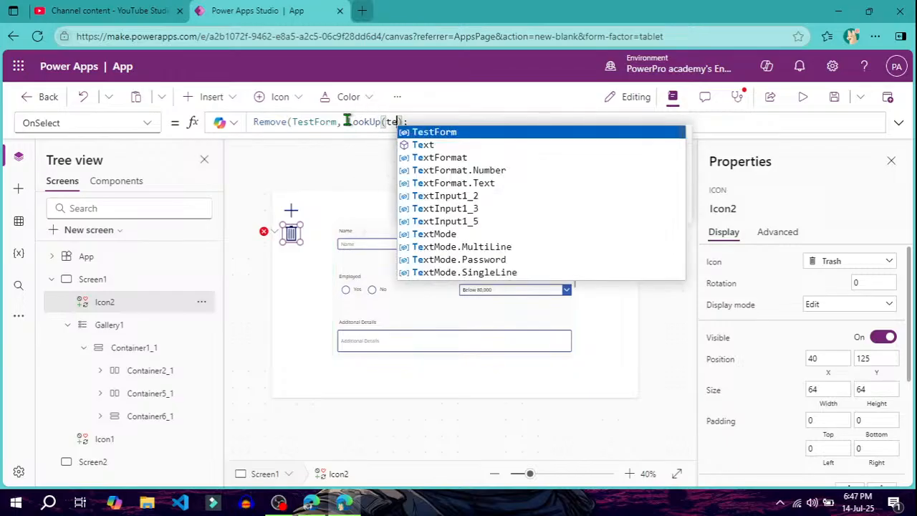
pyautogui.write(', Num')
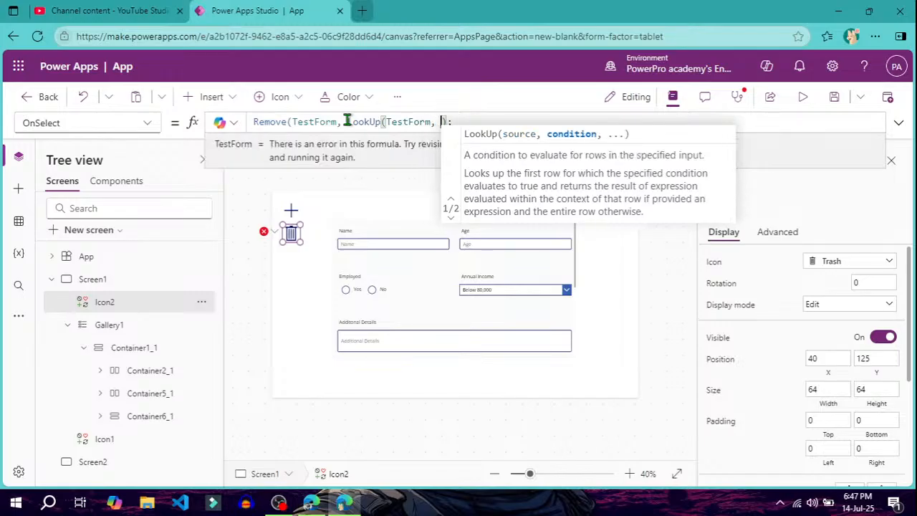
pyautogui.write(' =')
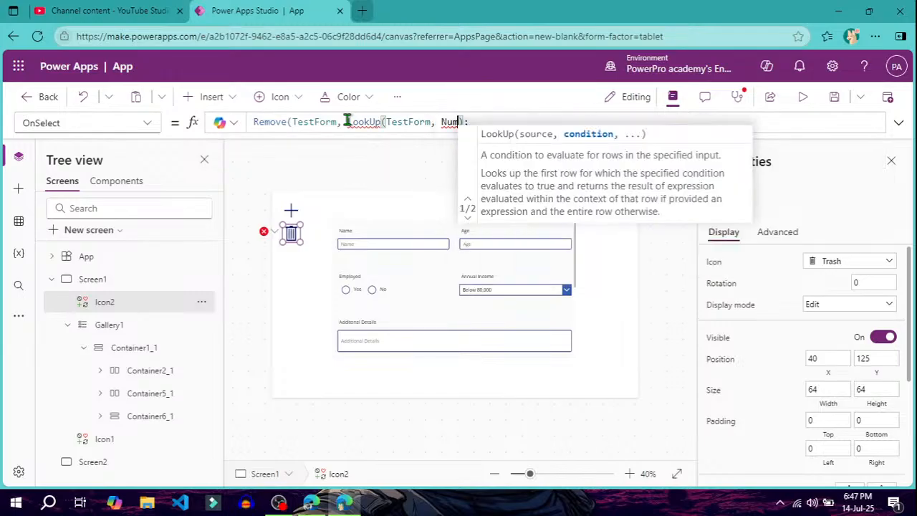
pyautogui.press('Tab')
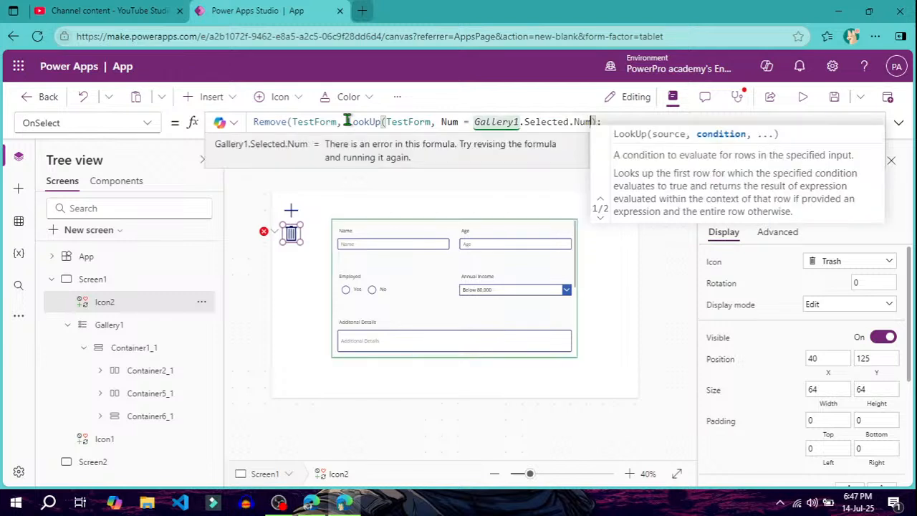
pyautogui.write(')')
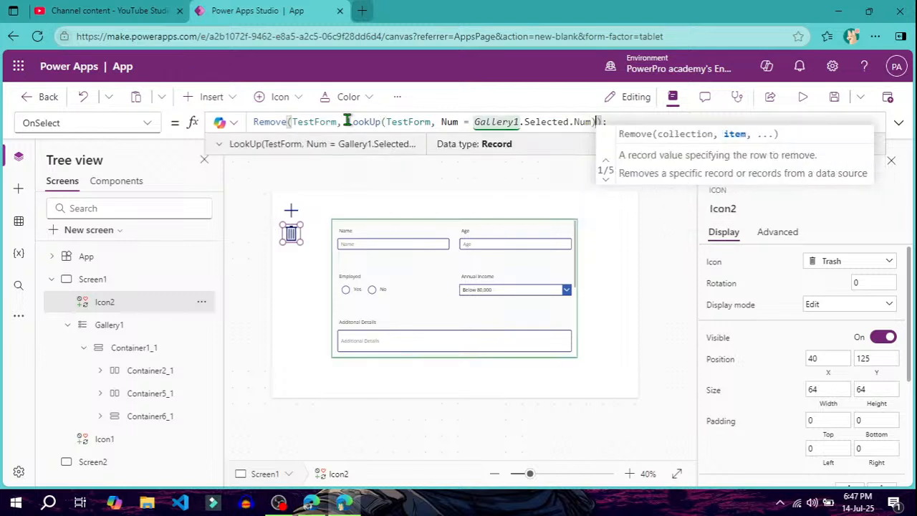
# - Preview the app and test the Trash icon by removing one form from the gallery
pyautogui.click(803, 96)
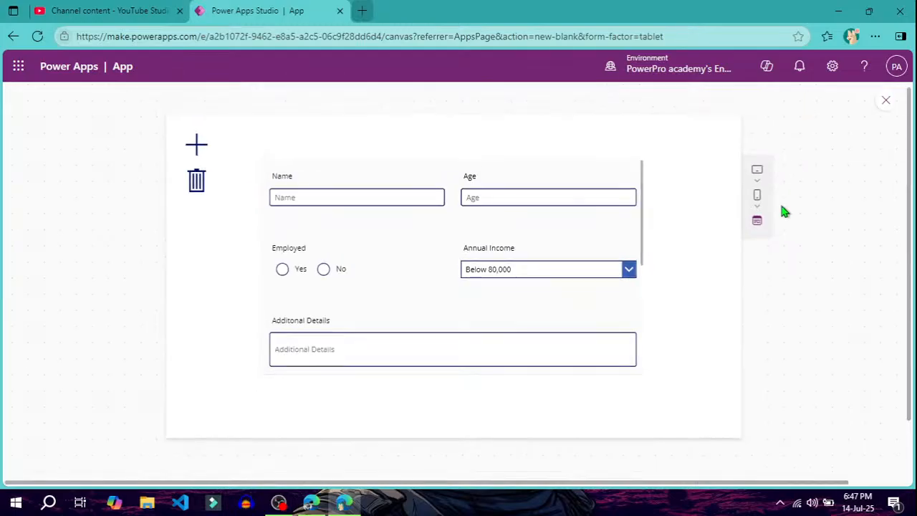
pyautogui.scroll(-2, 432, 261)
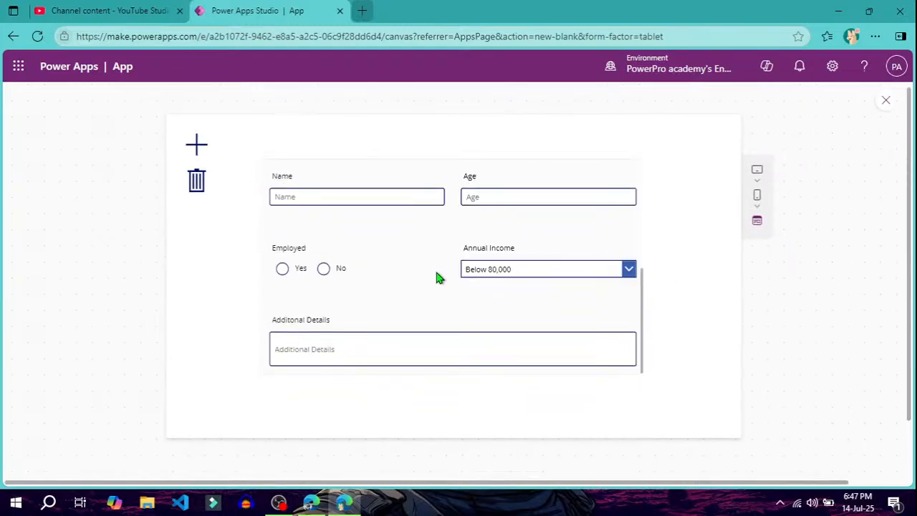
pyautogui.click(194, 183)
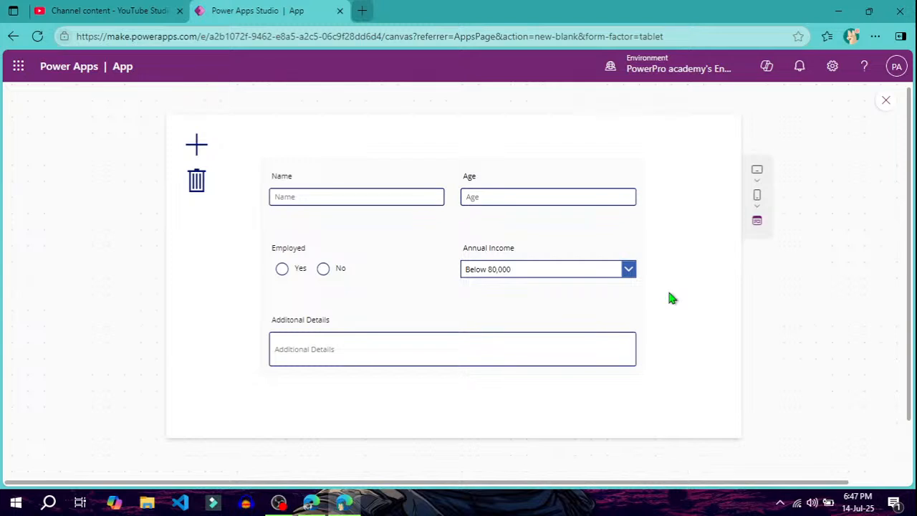
# - Add several more forms to the previewed gallery with the Add icon and look through them down to the last one
pyautogui.click(195, 147)
pyautogui.click(195, 147)
pyautogui.click(195, 147)
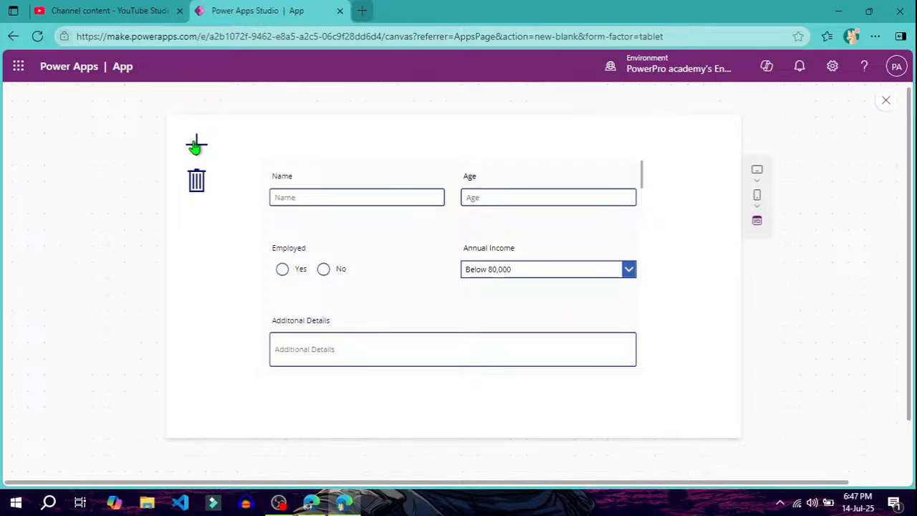
pyautogui.scroll(-3, 465, 260)
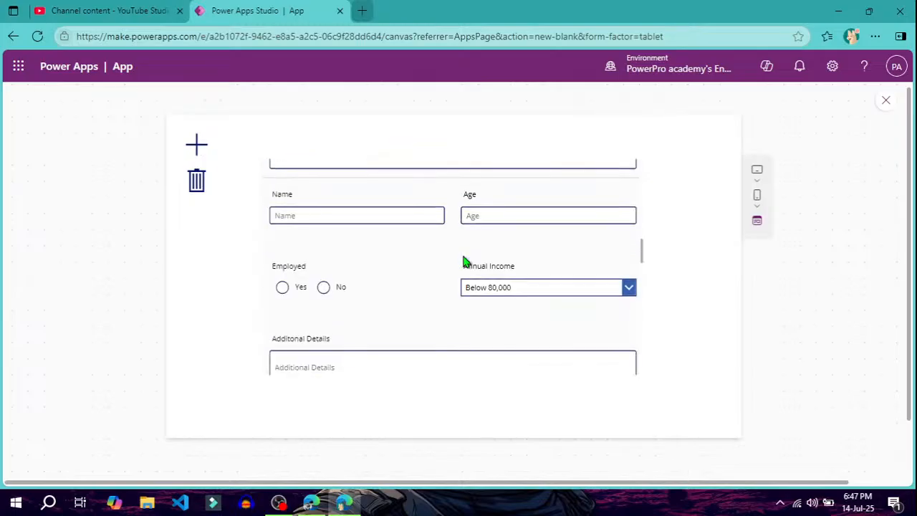
pyautogui.scroll(-5, 464, 263)
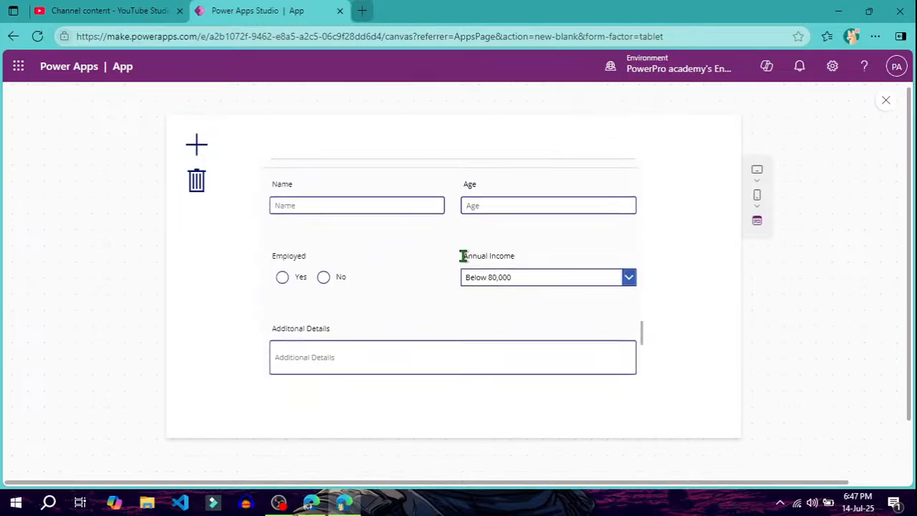
pyautogui.scroll(-5, 464, 258)
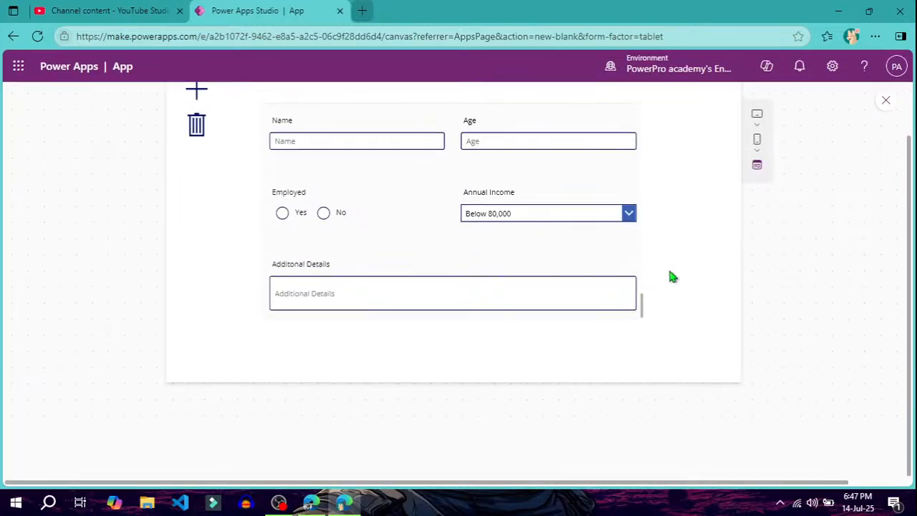
pyautogui.scroll(1, 677, 275)
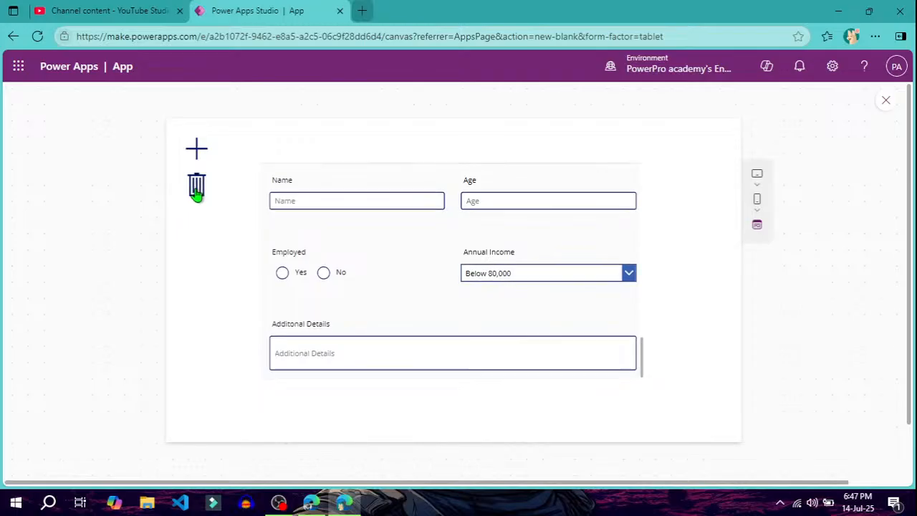
# - Remove all the forms from the gallery with the Trash icon, and close the preview
pyautogui.click(196, 188)
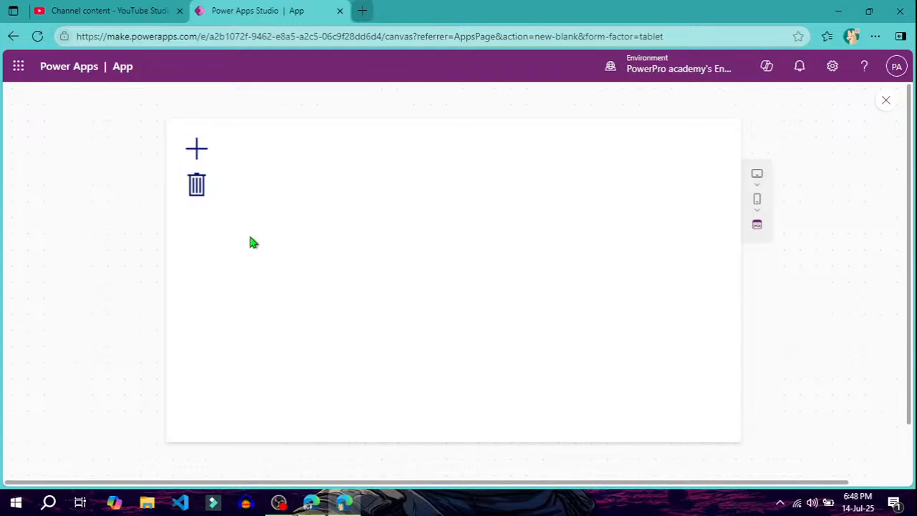
pyautogui.click(888, 104)
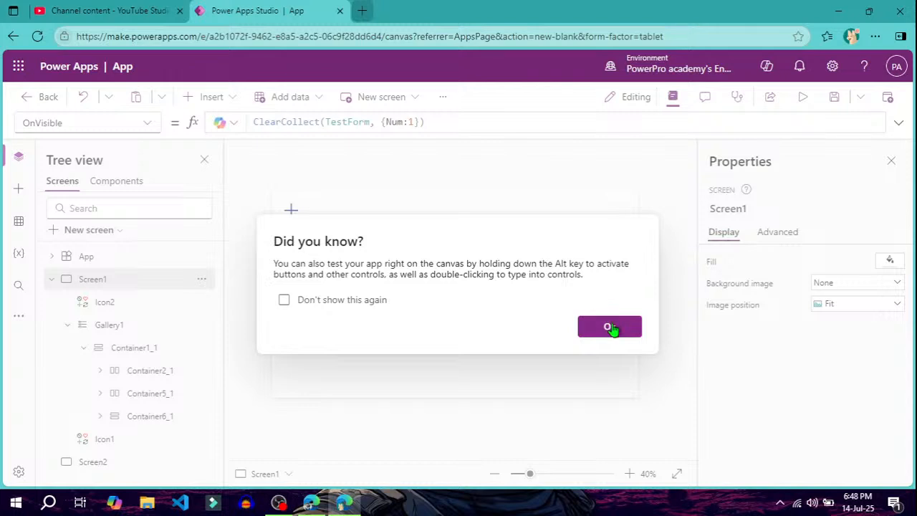
pyautogui.click(609, 326)
# - Collapse Screen1 in the tree, reset the gallery by switching to Screen2 and back to Screen1, and preview the app again
pyautogui.click(51, 279)
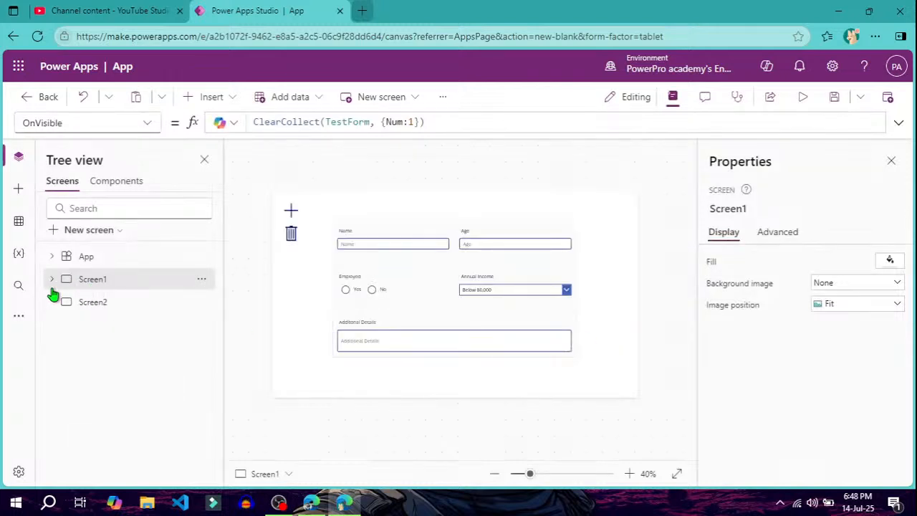
pyautogui.click(102, 307)
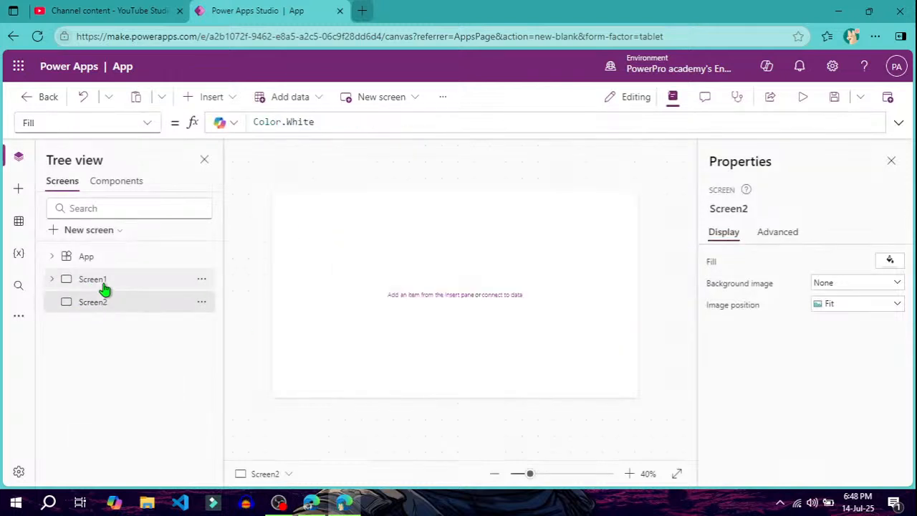
pyautogui.click(104, 281)
pyautogui.click(803, 96)
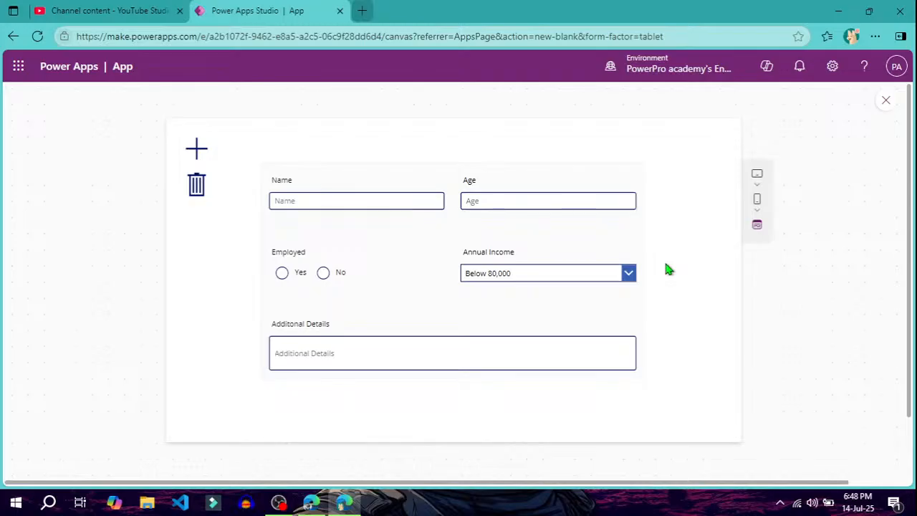
# - Fill in the first form with a person's name, age 25, Employed Yes and an annual income of 5 Lakh - 10 Lakh
pyautogui.click(303, 200)
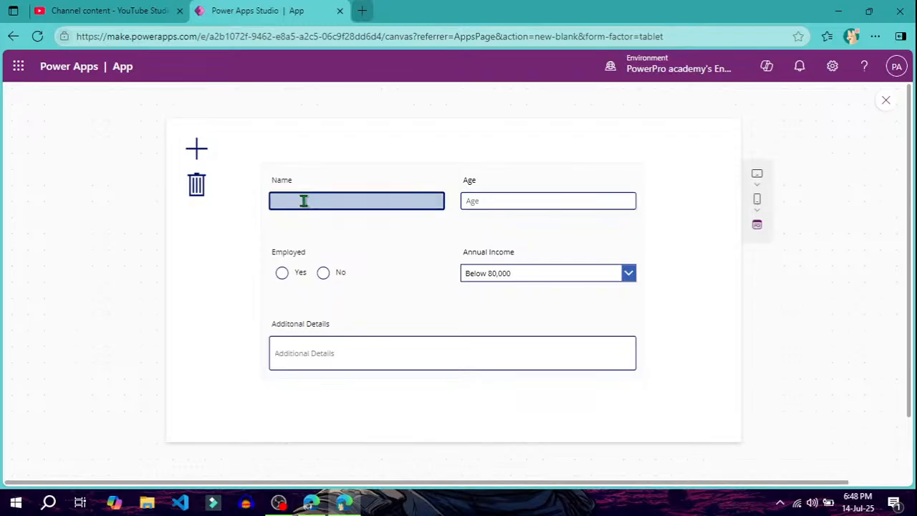
pyautogui.write('Satyam')
pyautogui.click(465, 206)
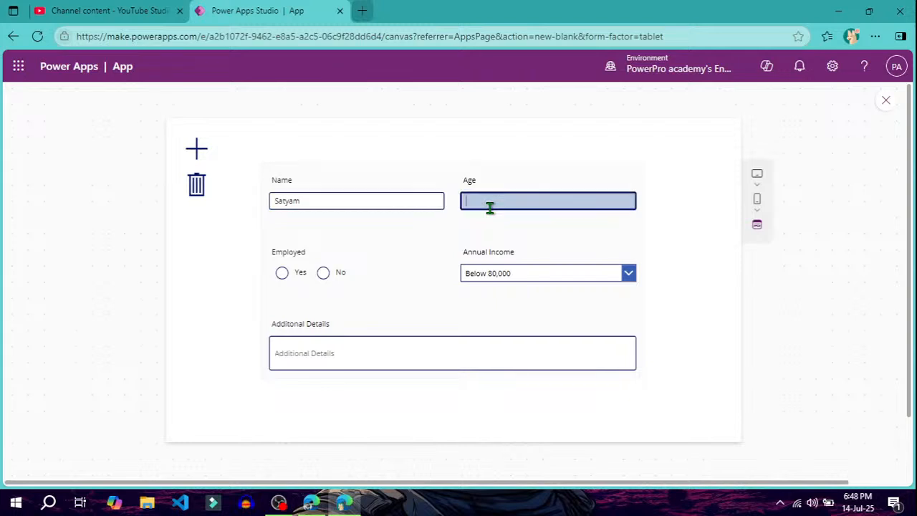
pyautogui.write('25')
pyautogui.click(281, 274)
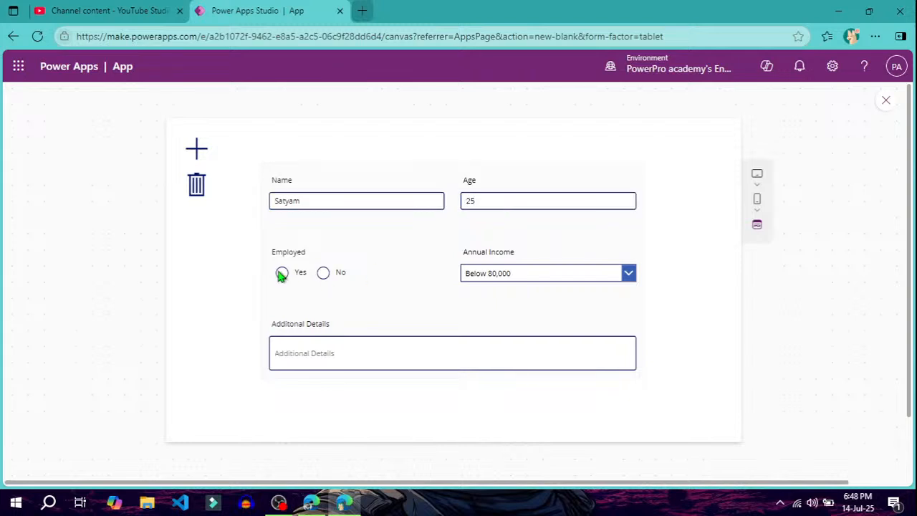
pyautogui.click(628, 275)
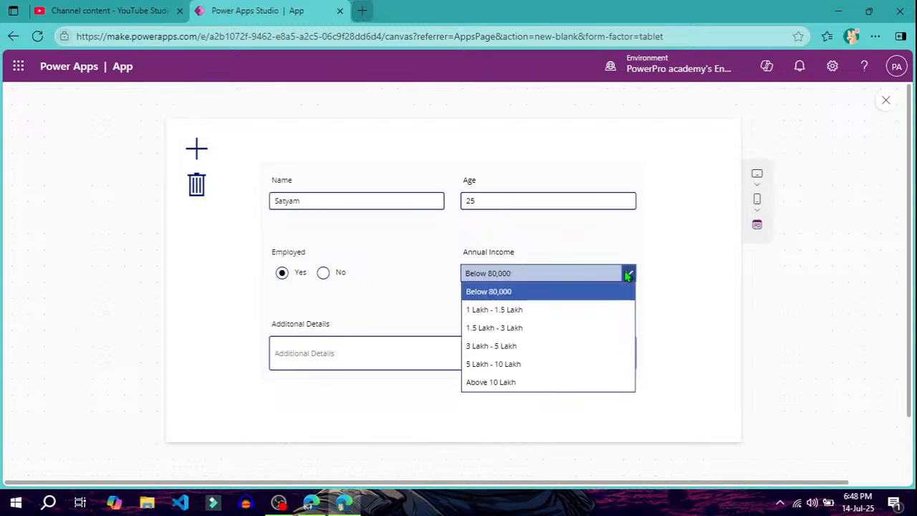
pyautogui.click(506, 362)
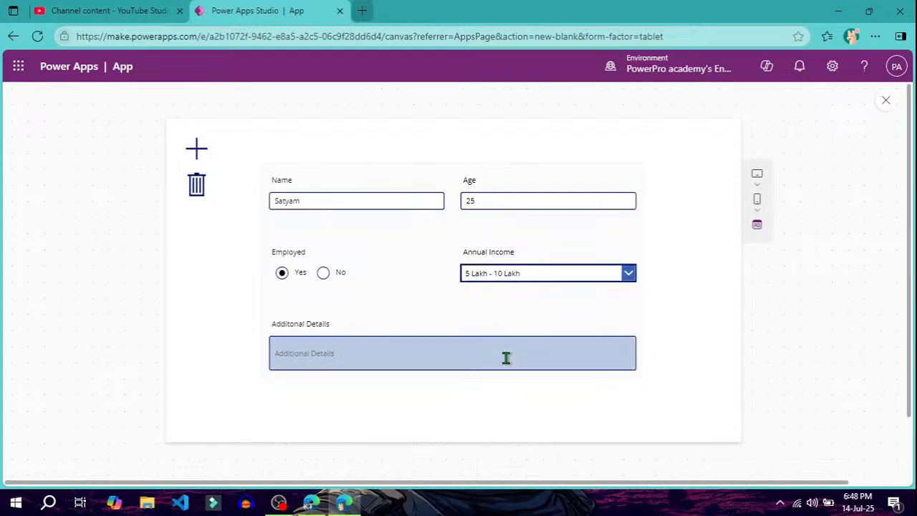
# - Enter "I am a Sofwtare Engineer." as the additional details of the first form
pyautogui.click(417, 350)
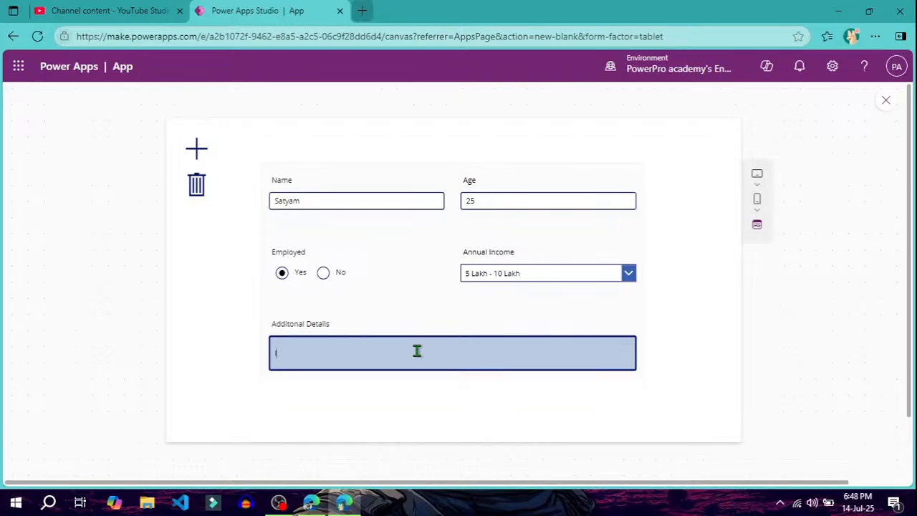
pyautogui.write('I am a')
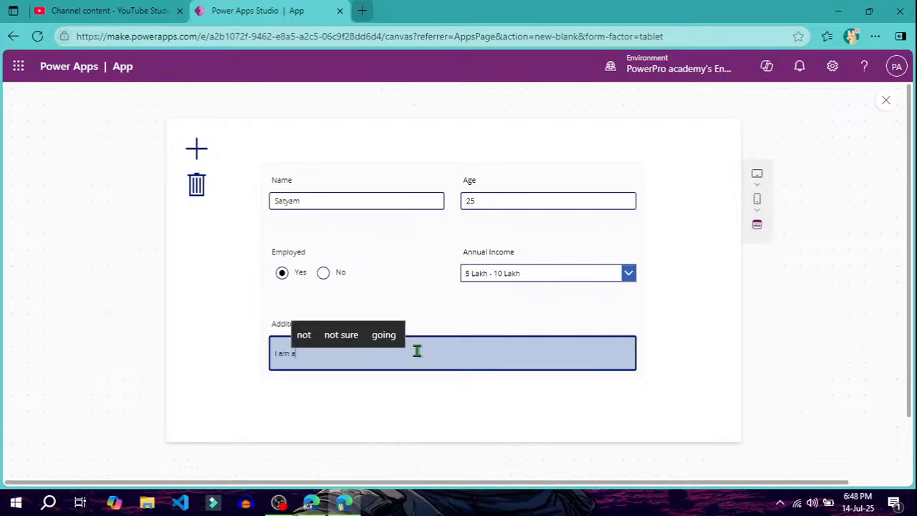
pyautogui.write(' Sofwta')
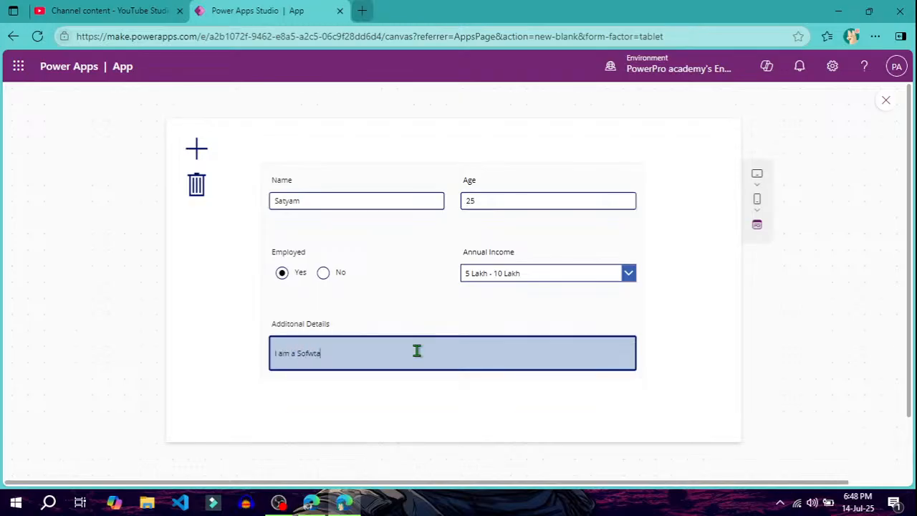
pyautogui.write('re Engineer.')
# - Add a second form to the gallery and fill in Powerpro academy as its name and 1 as its age
pyautogui.click(196, 150)
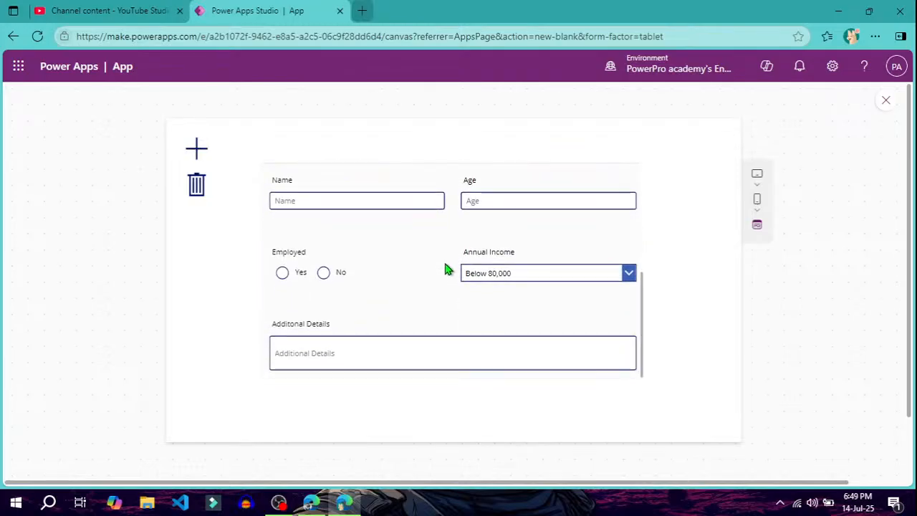
pyautogui.click(402, 203)
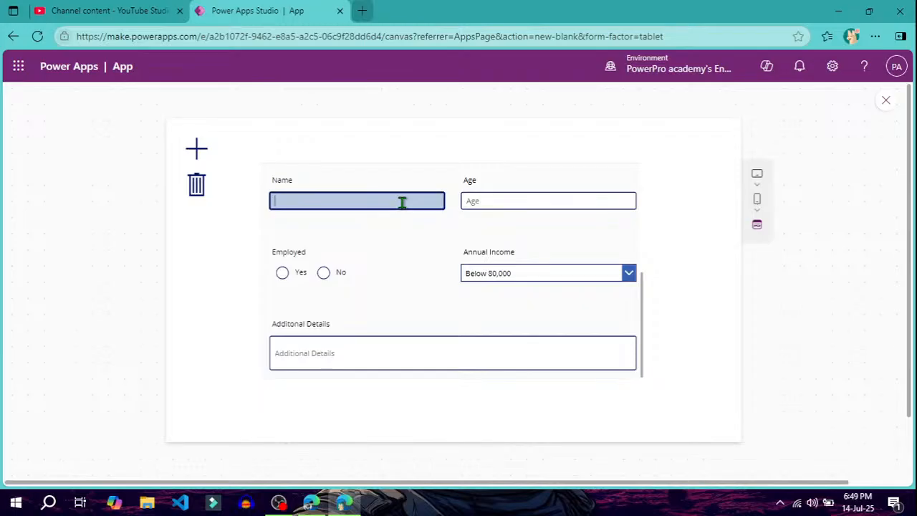
pyautogui.write('Powwr rpo')
pyautogui.write('rpro ac')
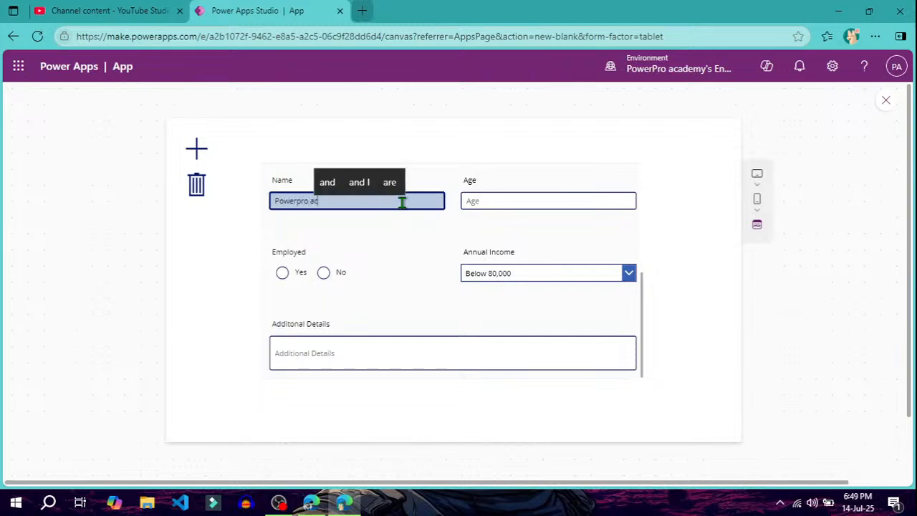
pyautogui.write('ademy')
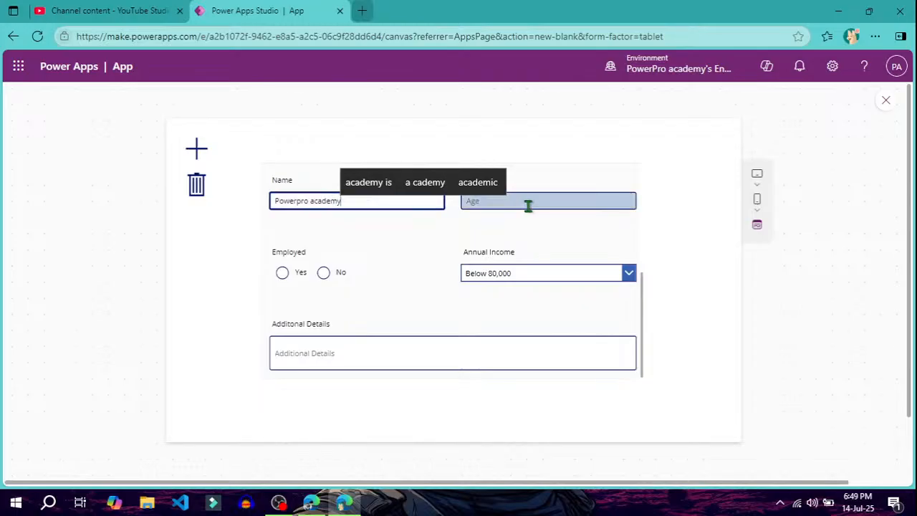
pyautogui.click(528, 205)
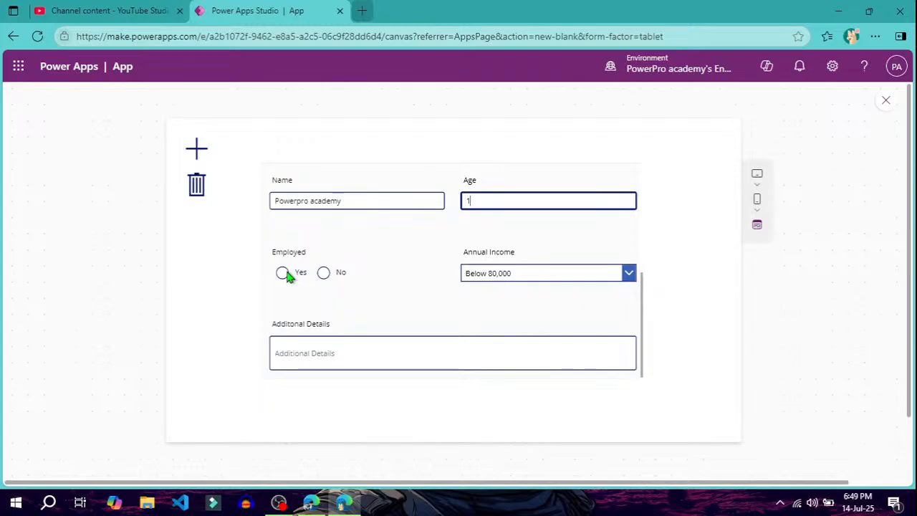
# - Set Employed to No and the annual income to 1.5 Lakh - 3 Lakh in the second form
pyautogui.click(327, 278)
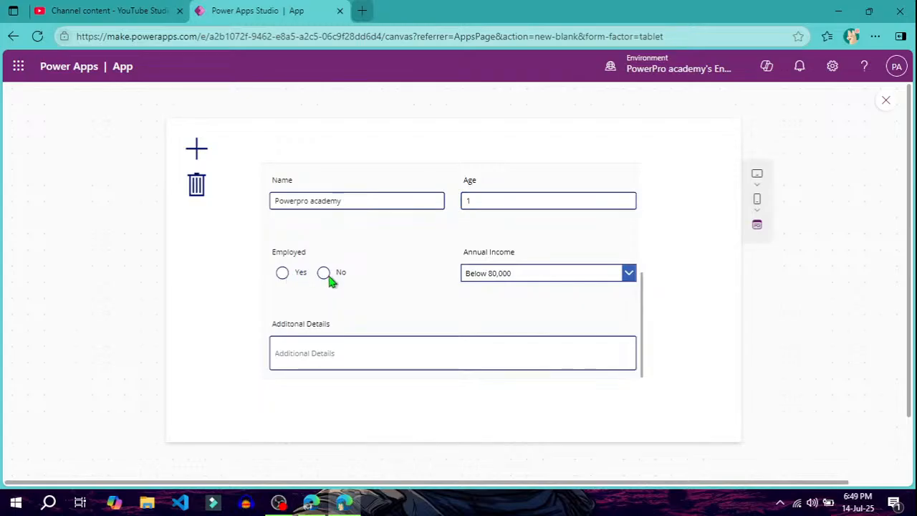
pyautogui.click(625, 280)
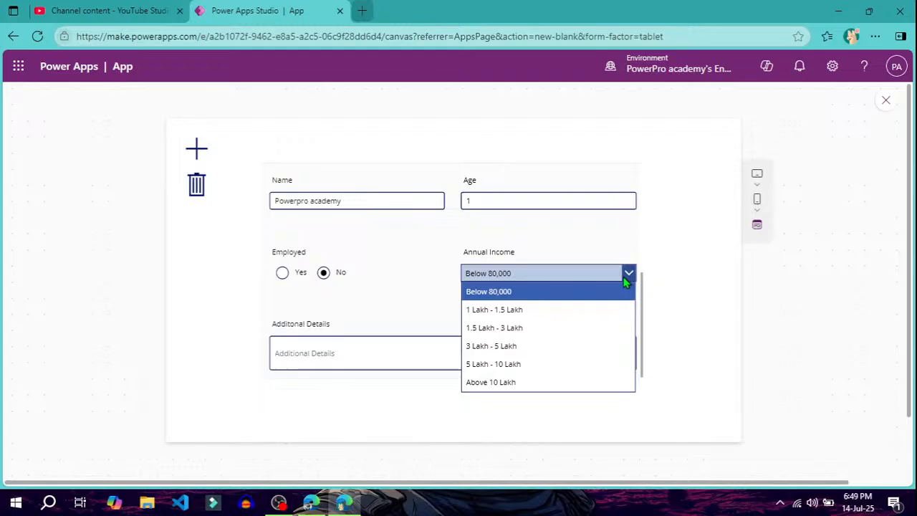
pyautogui.click(513, 327)
# - Enter "Like, Subscribe, comment and share!!" as the additional details of the second form
pyautogui.click(414, 346)
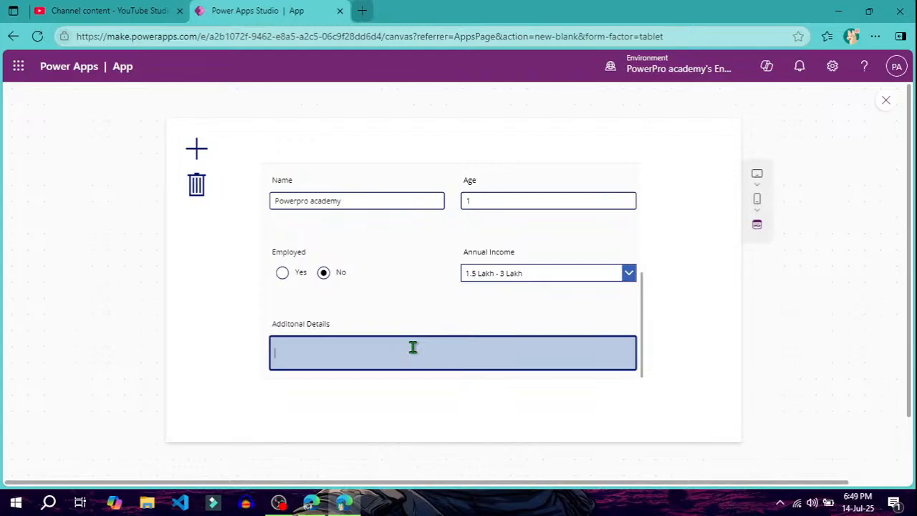
pyautogui.write('S')
pyautogui.press('BackSpace')
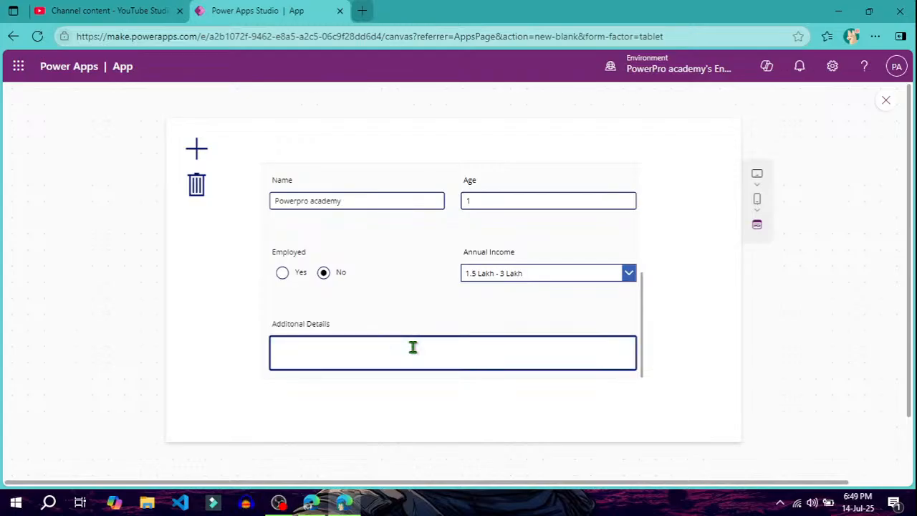
pyautogui.write('Like, Subscribe')
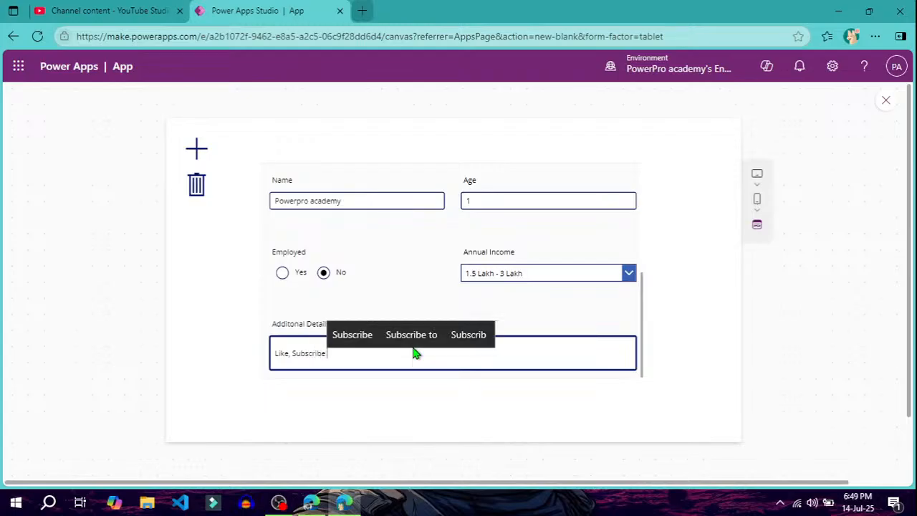
pyautogui.write(', xo')
pyautogui.press('BackSpace')
pyautogui.press('BackSpace')
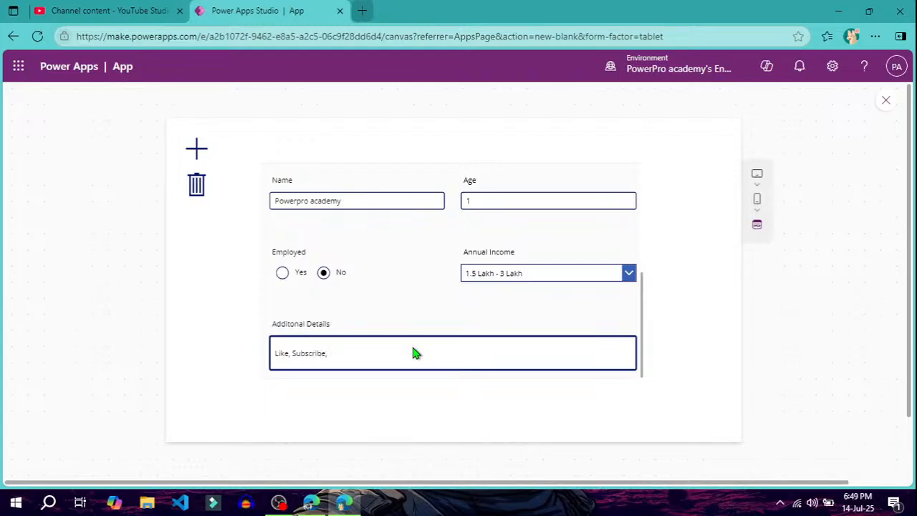
pyautogui.write('comment an')
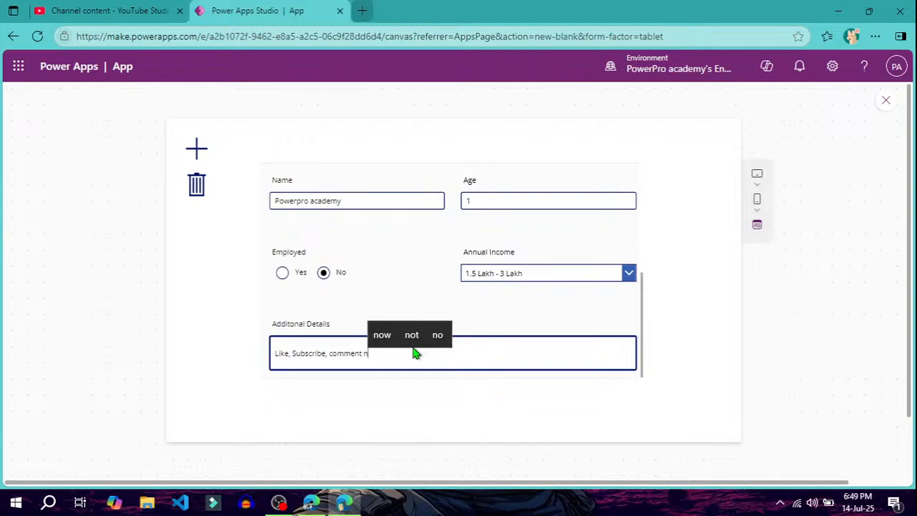
pyautogui.write('d share!!')
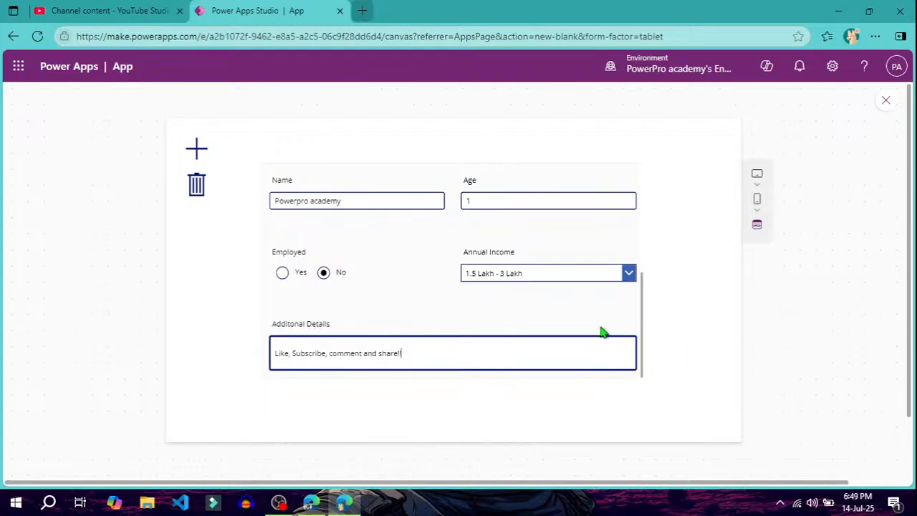
# - Look through both filled-in forms in the gallery, close the preview and dismiss the testing tip
pyautogui.scroll(-2, 603, 331)
pyautogui.scroll(2, 719, 243)
pyautogui.scroll(3, 497, 241)
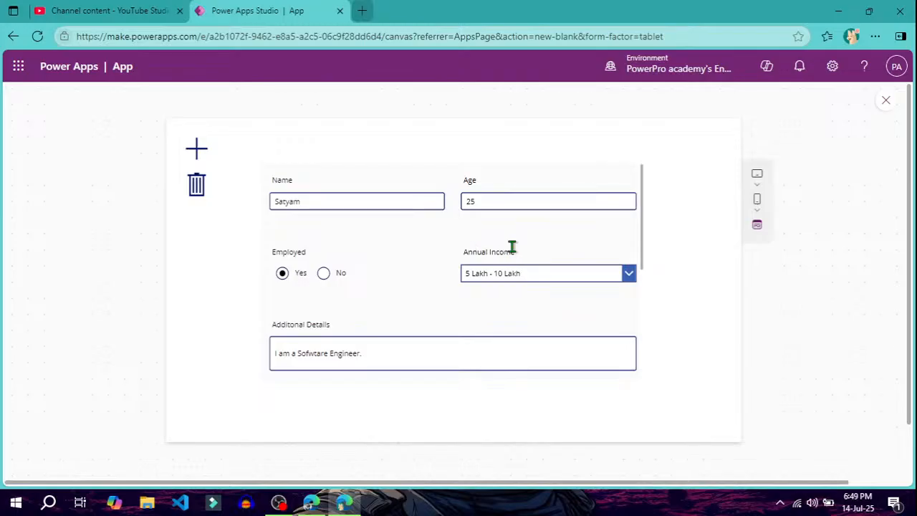
pyautogui.scroll(-3, 443, 277)
pyautogui.scroll(3, 442, 276)
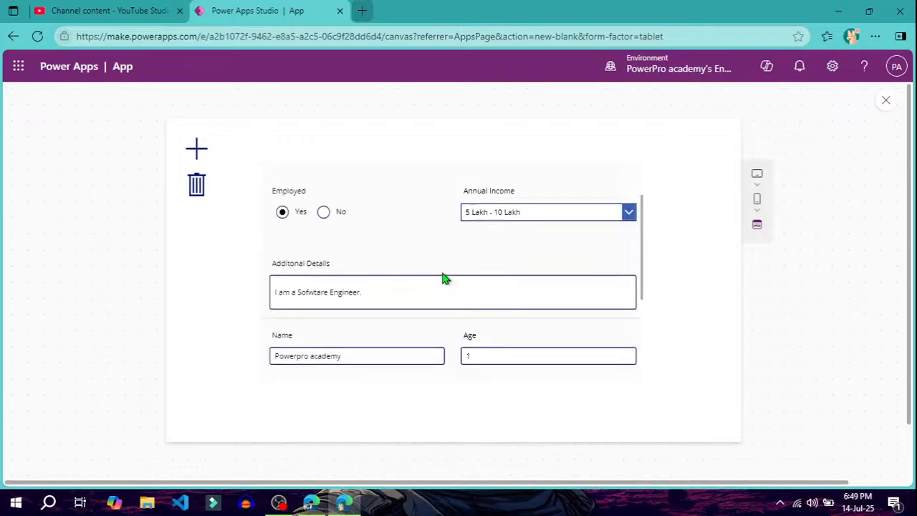
pyautogui.scroll(1, 461, 251)
pyautogui.scroll(-1, 460, 251)
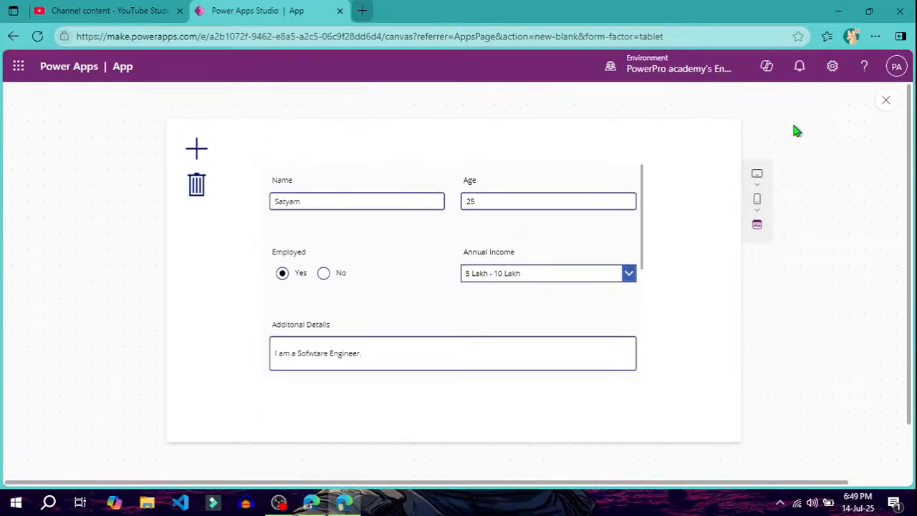
pyautogui.click(886, 102)
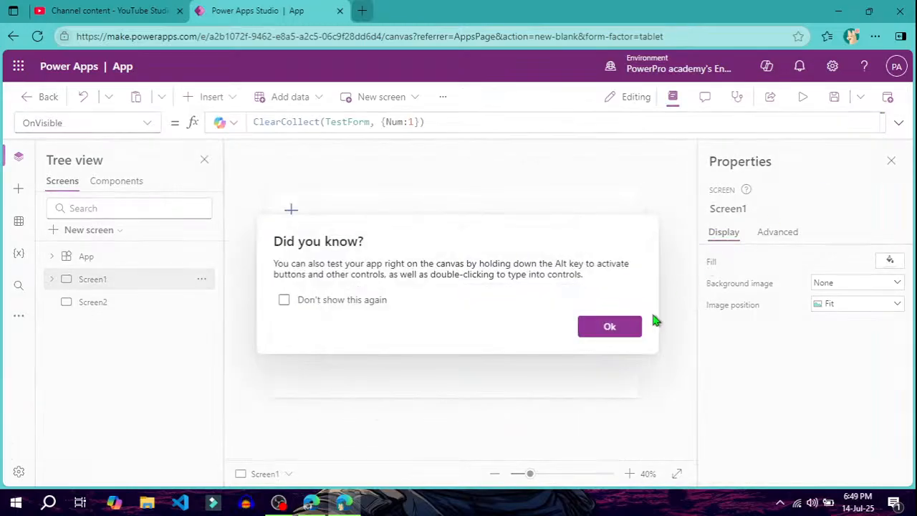
pyautogui.click(636, 332)
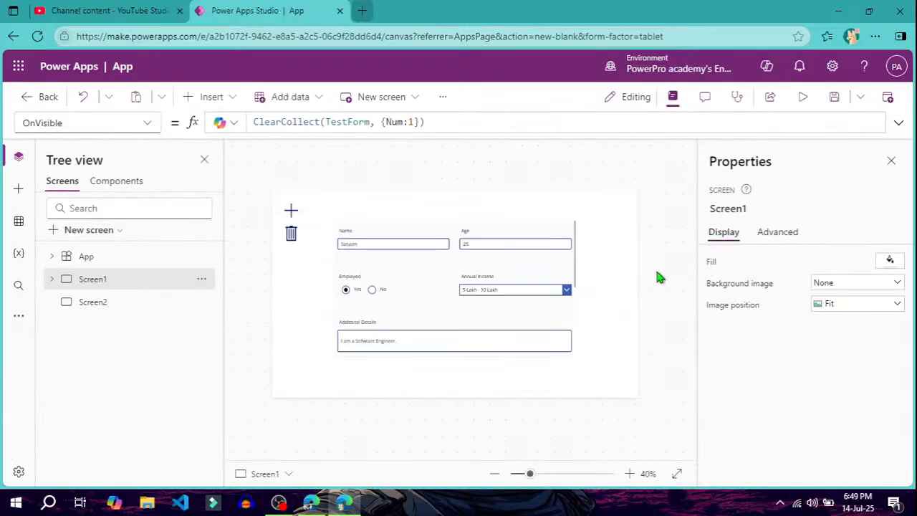